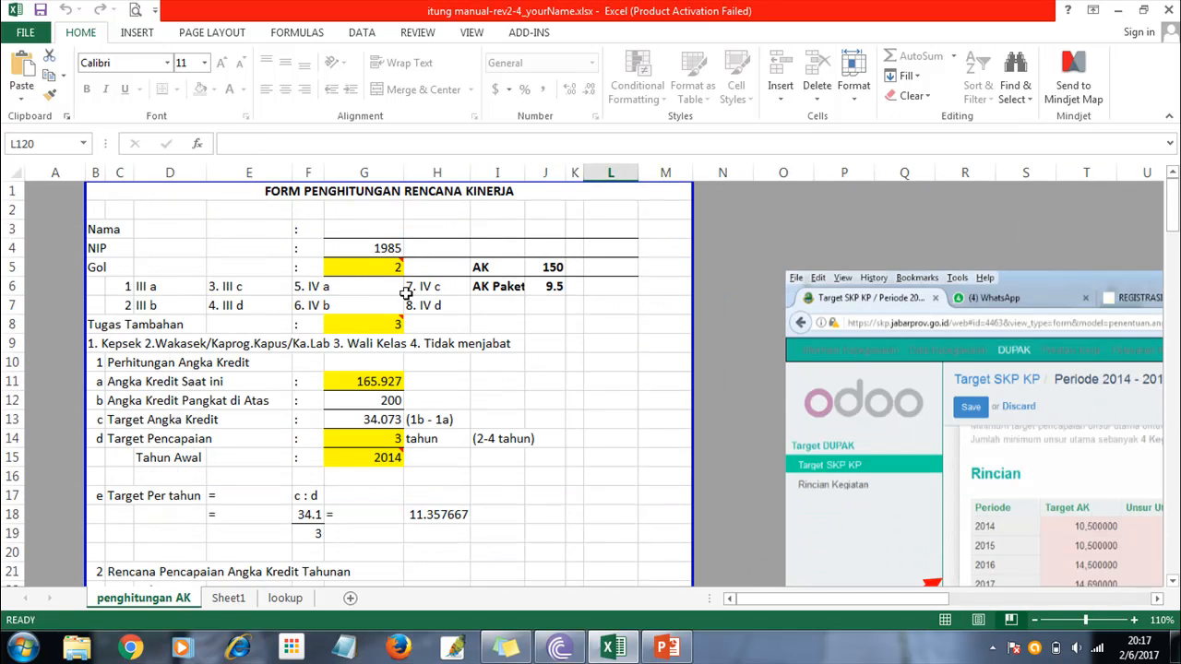
Enter the teacher's name in the Nama field and complete the employee number in the NIP field.
{"action": "left_click", "coordinate": [362, 233]}
{"action": "type", "text": "Guru"}
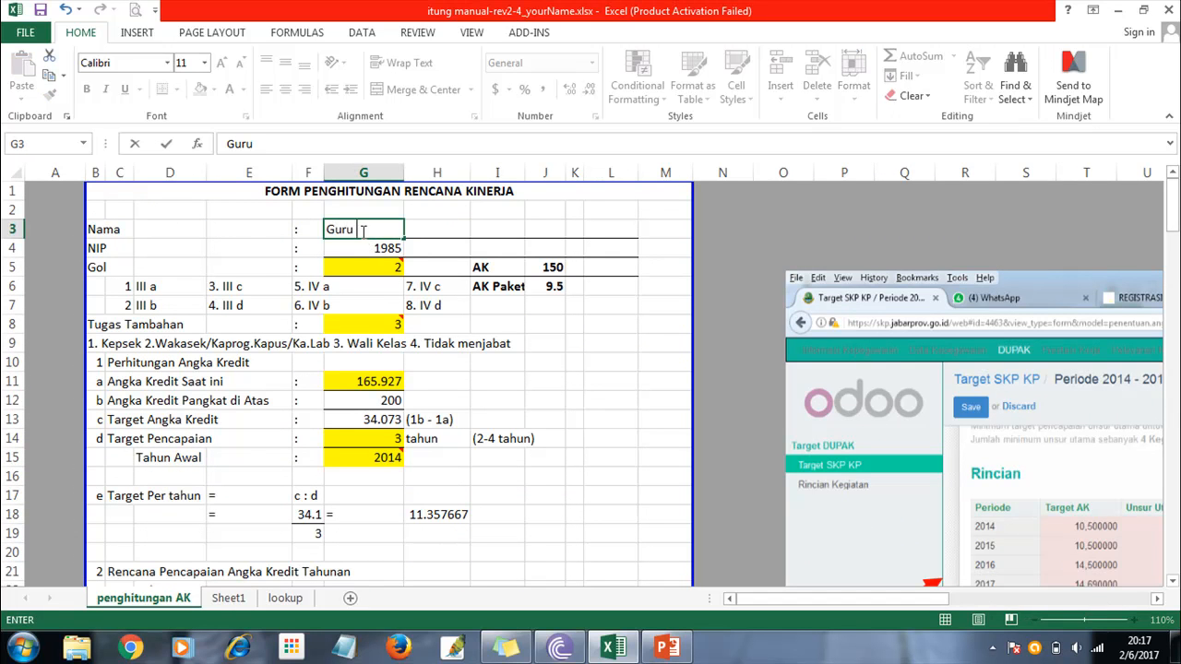
{"action": "type", "text": " A"}
{"action": "key", "text": "Return"}
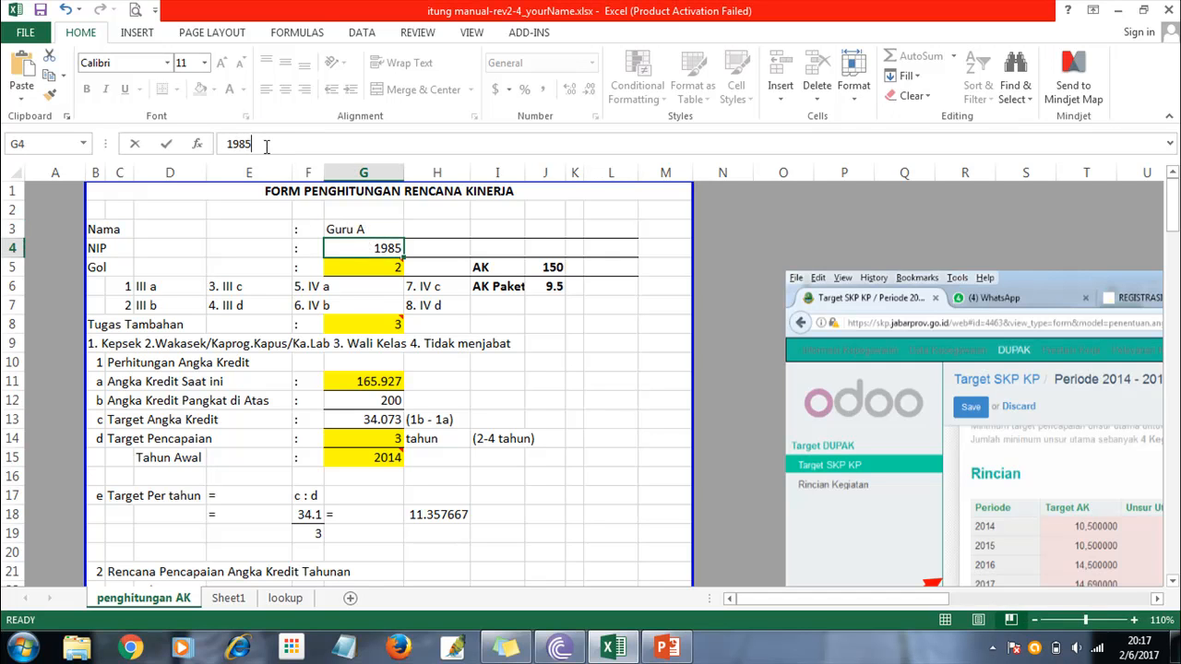
{"action": "left_click", "coordinate": [265, 146]}
{"action": "type", "text": "xxx"}
{"action": "key", "text": "Return"}
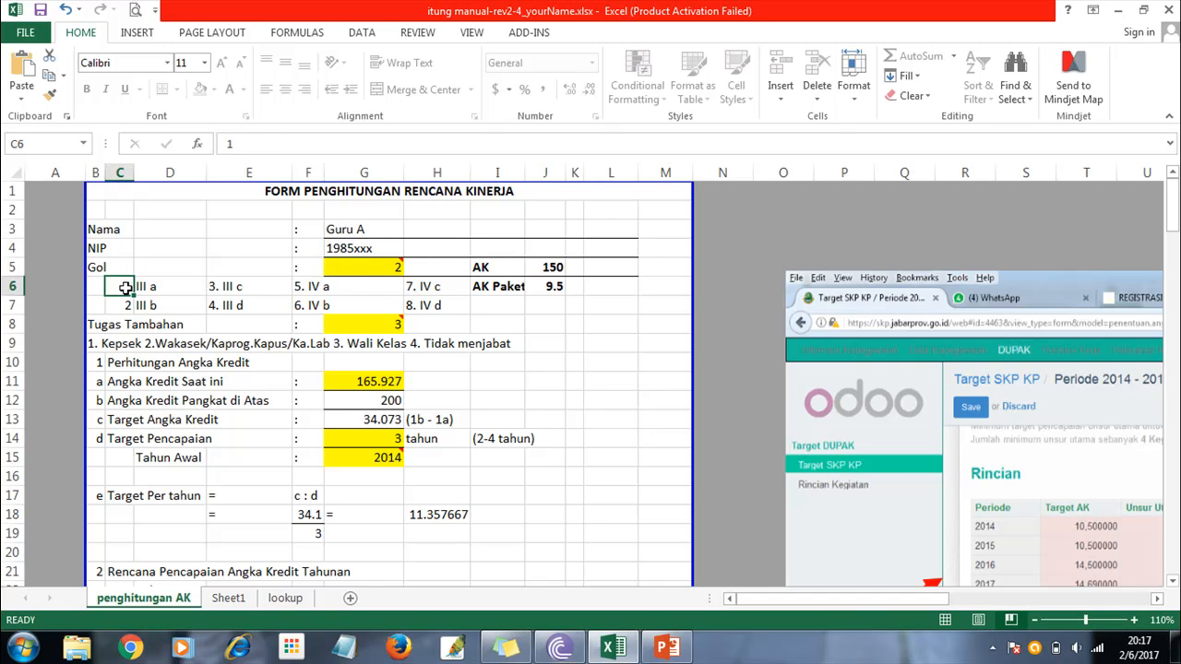
Set Gol to 1 for rank III a.
{"action": "mouse_move", "coordinate": [392, 268]}
{"action": "type", "text": "1"}
{"action": "key", "text": "Return"}
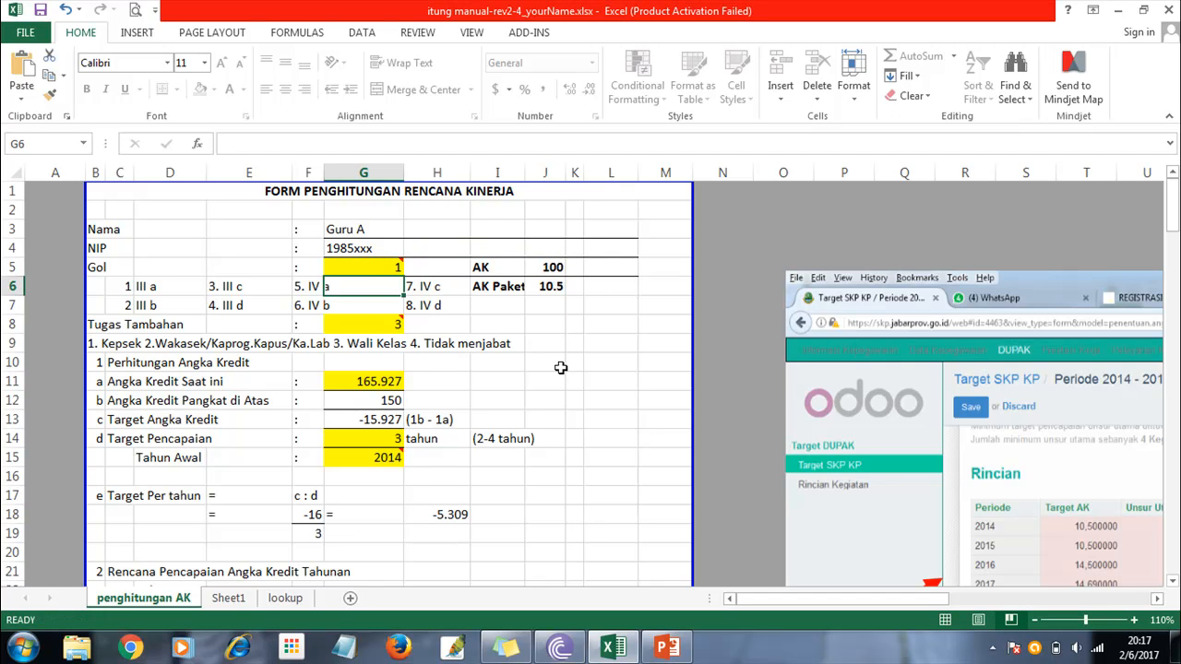
Check the additional duty on the KASUS 1 slide in PowerPoint, return to the Excel form and keep Tugas Tambahan at 3.
{"action": "left_click", "coordinate": [366, 316]}
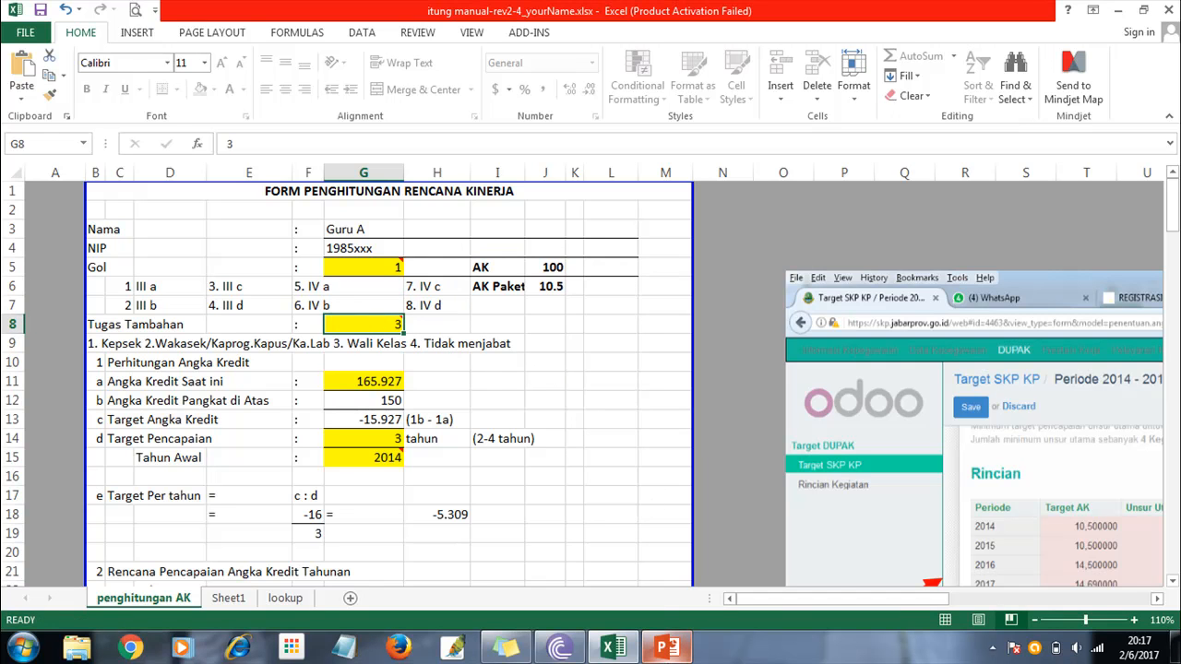
{"action": "left_click", "coordinate": [664, 650]}
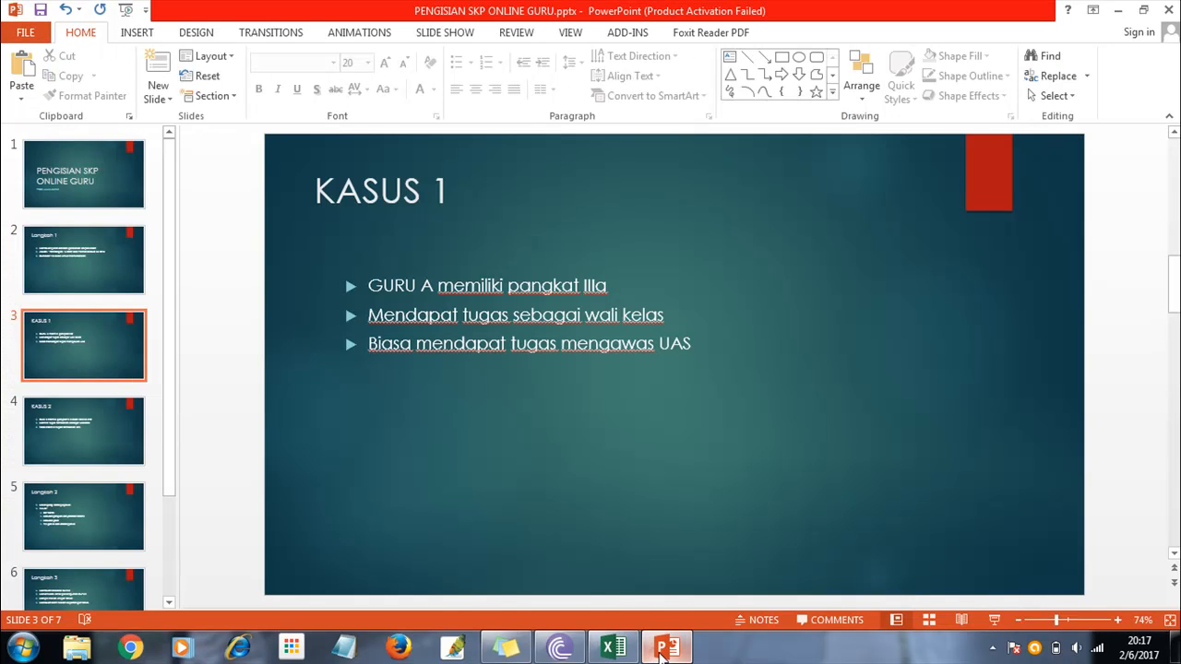
{"action": "left_click", "coordinate": [664, 650]}
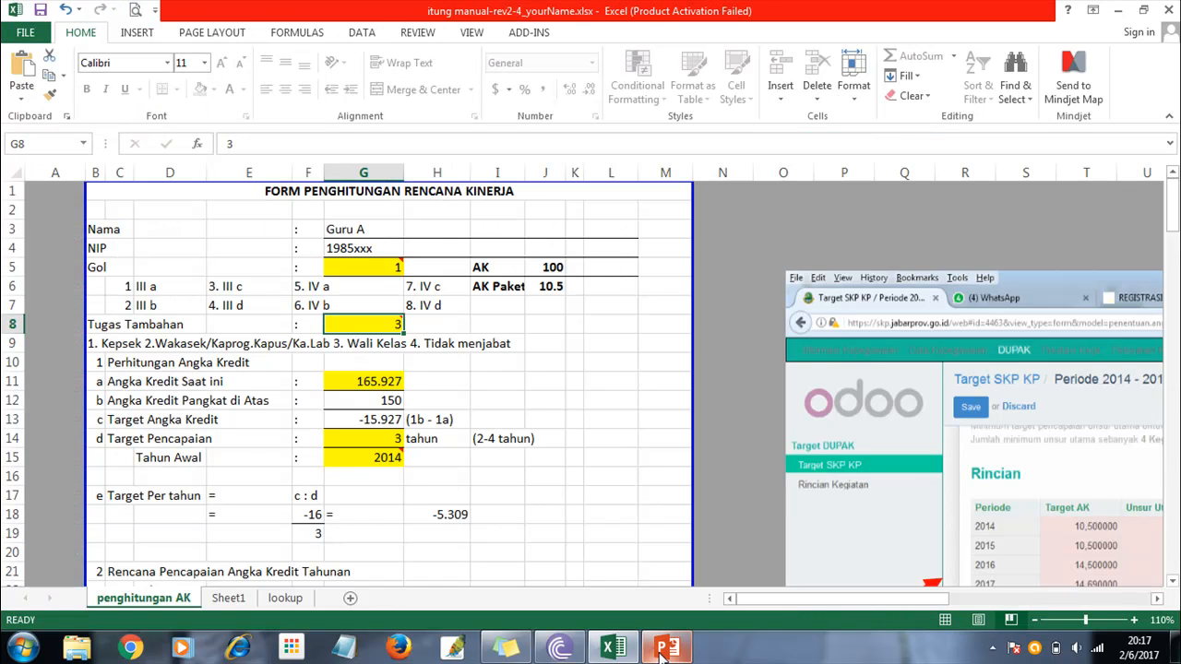
{"action": "left_click", "coordinate": [358, 344]}
{"action": "double_click", "coordinate": [376, 325]}
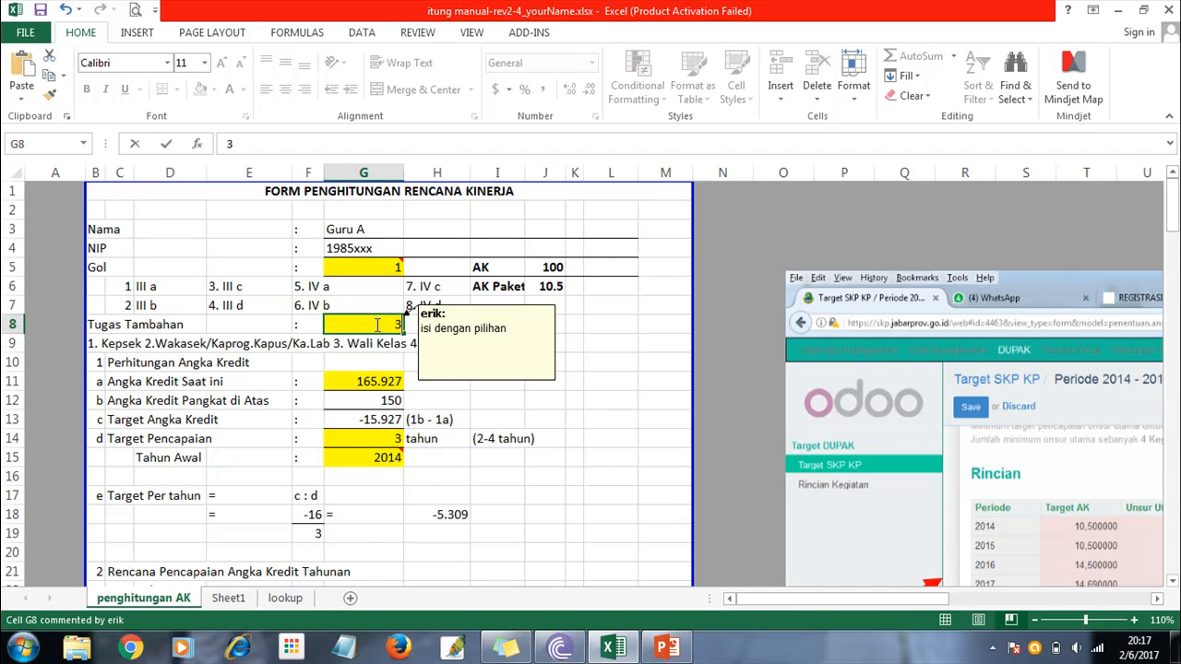
{"action": "key", "text": "Return"}
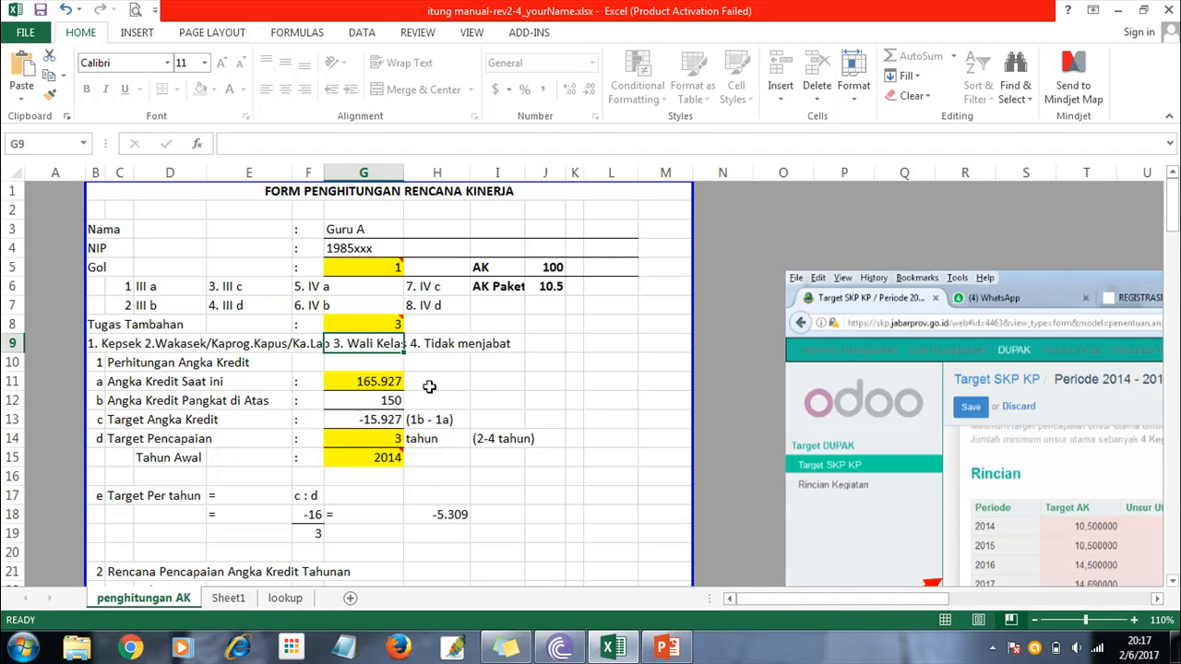
{"action": "left_click", "coordinate": [375, 380]}
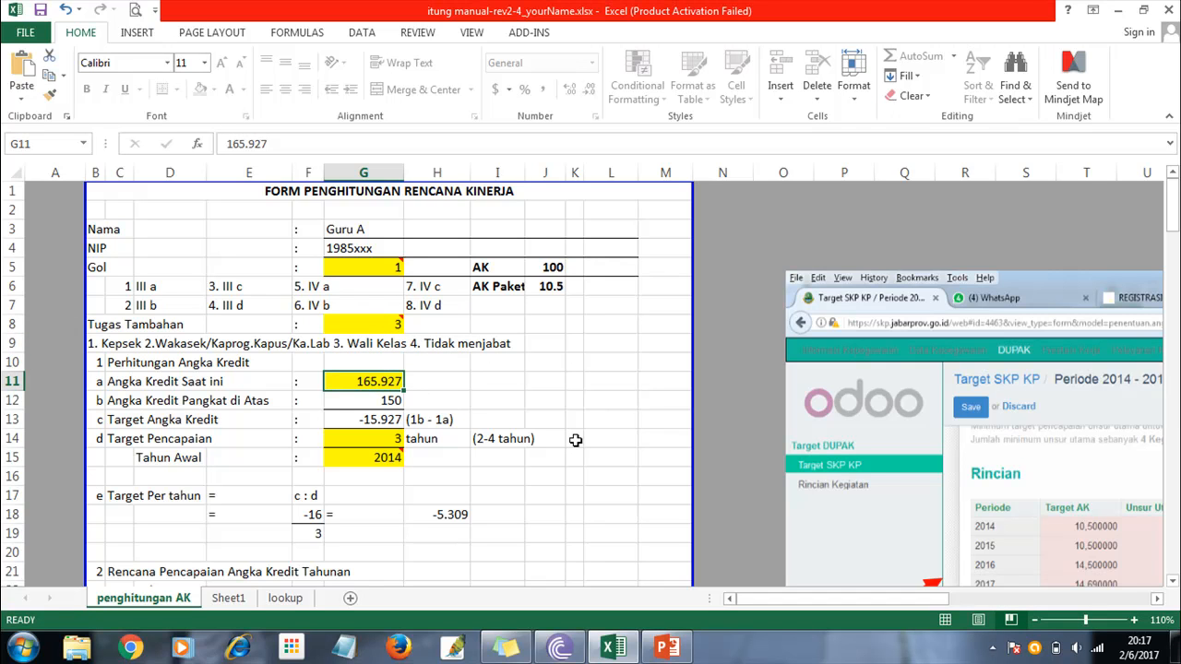
{"action": "type", "text": "111,5"}
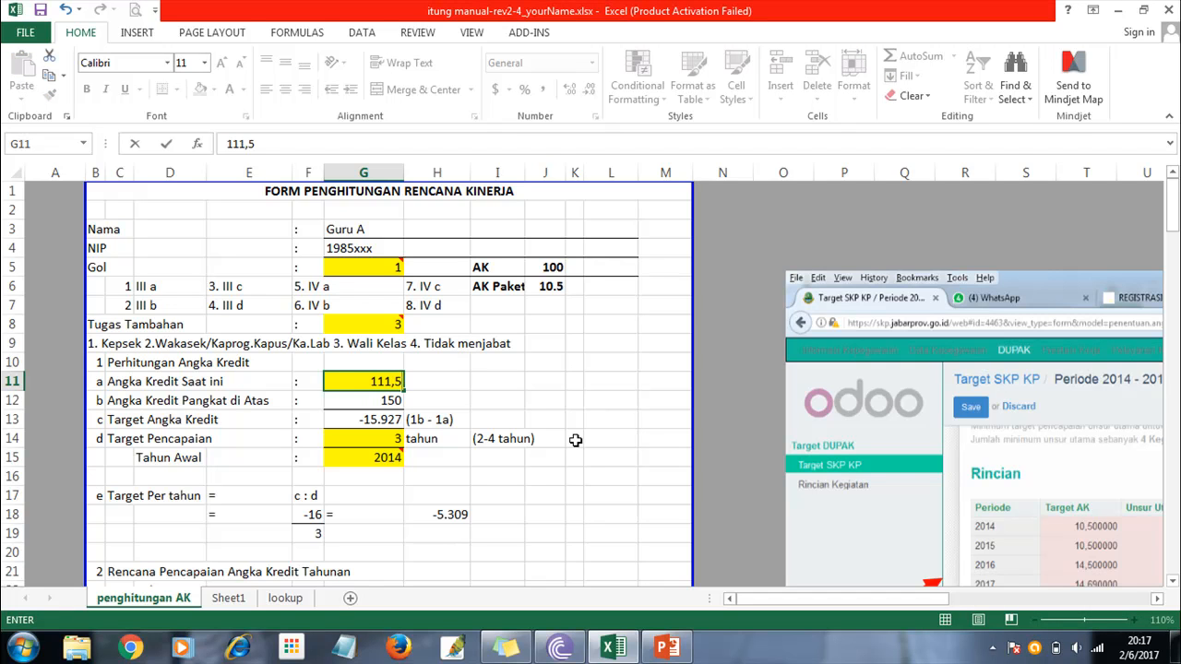
{"action": "key", "text": "Return"}
Set Angka Kredit Saat ini to 111.5, using a point as the decimal separator.
{"action": "left_click", "coordinate": [397, 382]}
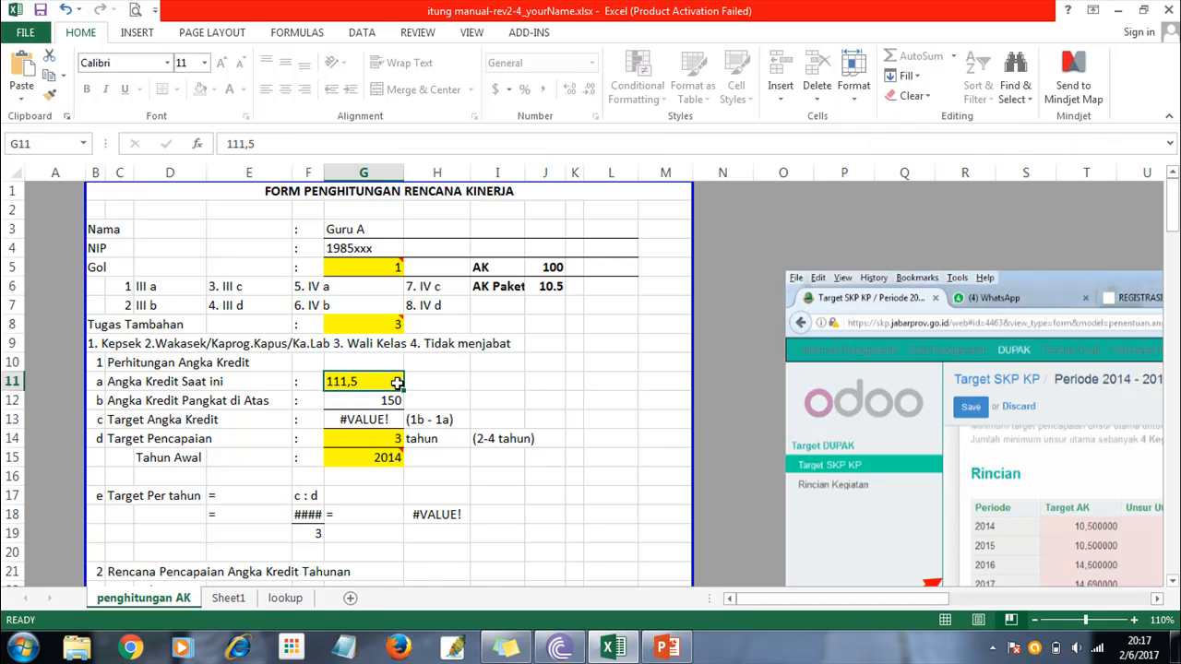
{"action": "type", "text": "111."}
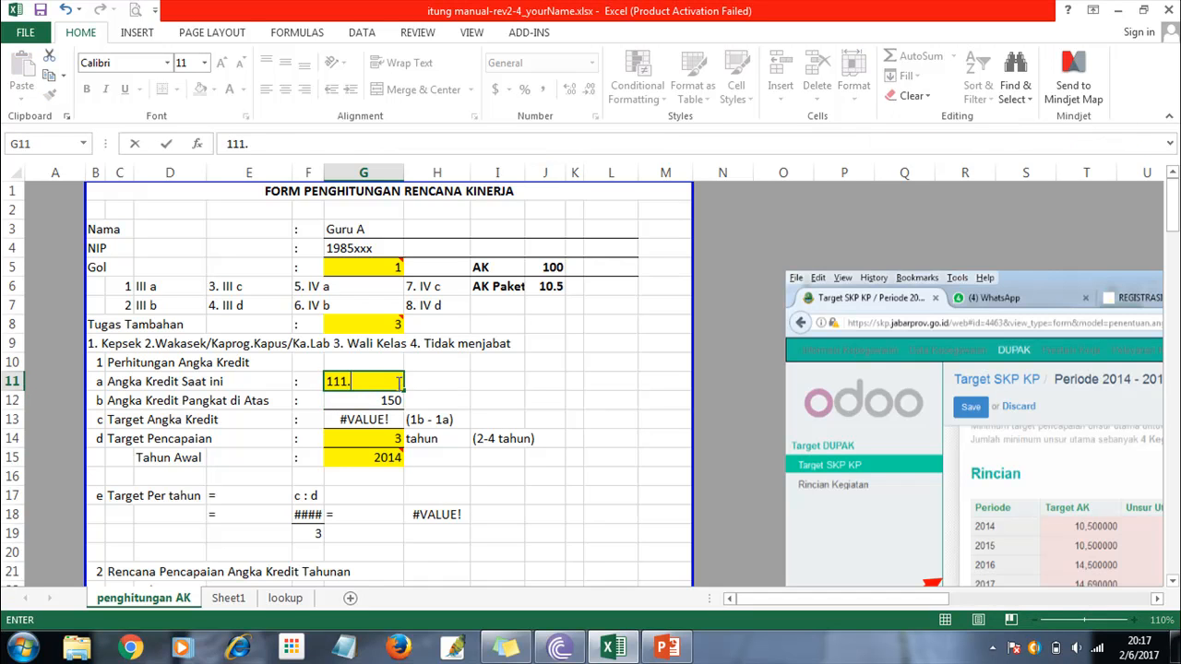
{"action": "type", "text": "5"}
{"action": "key", "text": "Return"}
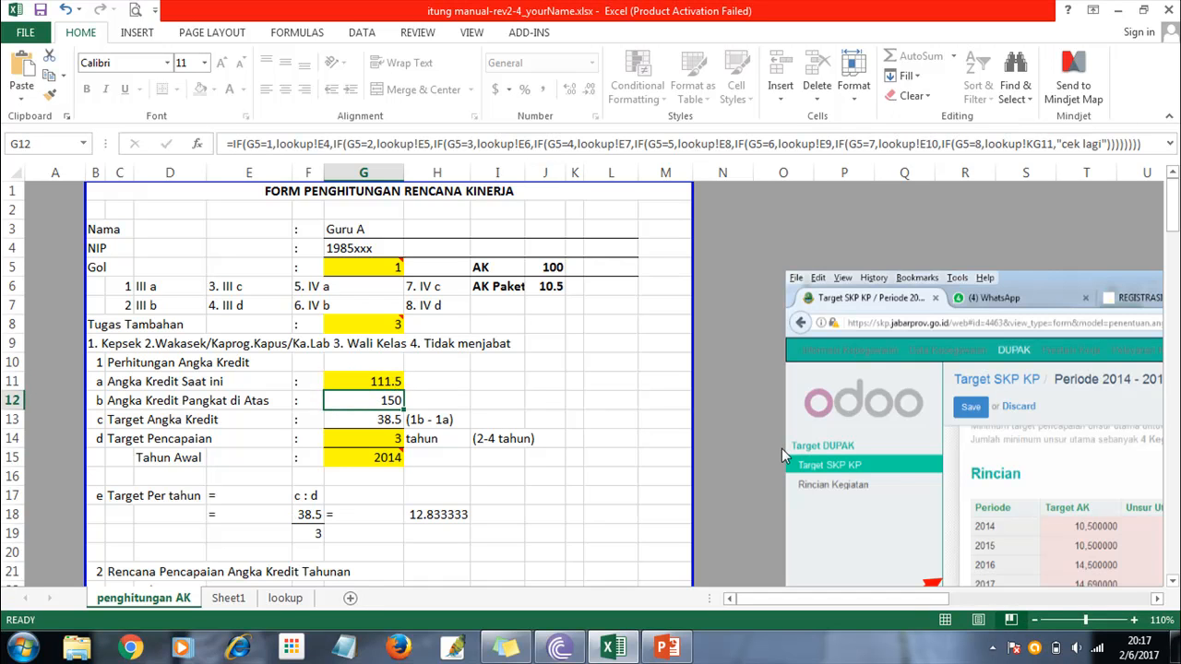
Examine Target Angka Kredit, Target Pencapaian and the functional training target in the Tahun I table.
{"action": "left_click", "coordinate": [354, 419]}
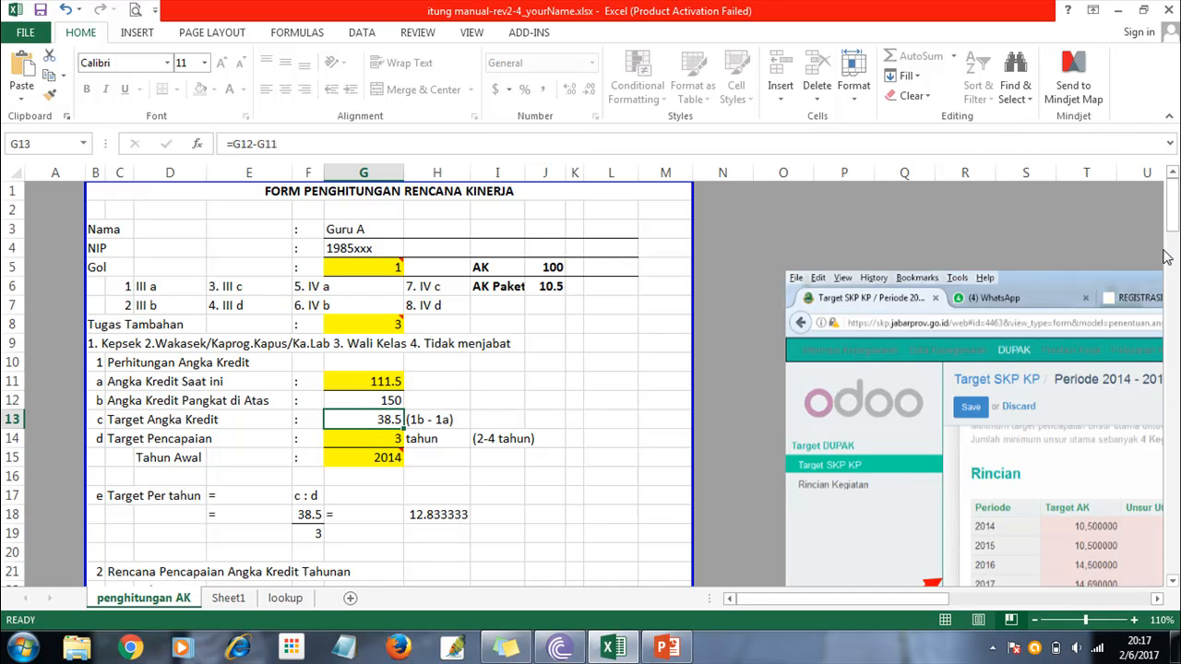
{"action": "scroll", "coordinate": [1170, 241], "scroll_direction": "down", "scroll_amount": 1}
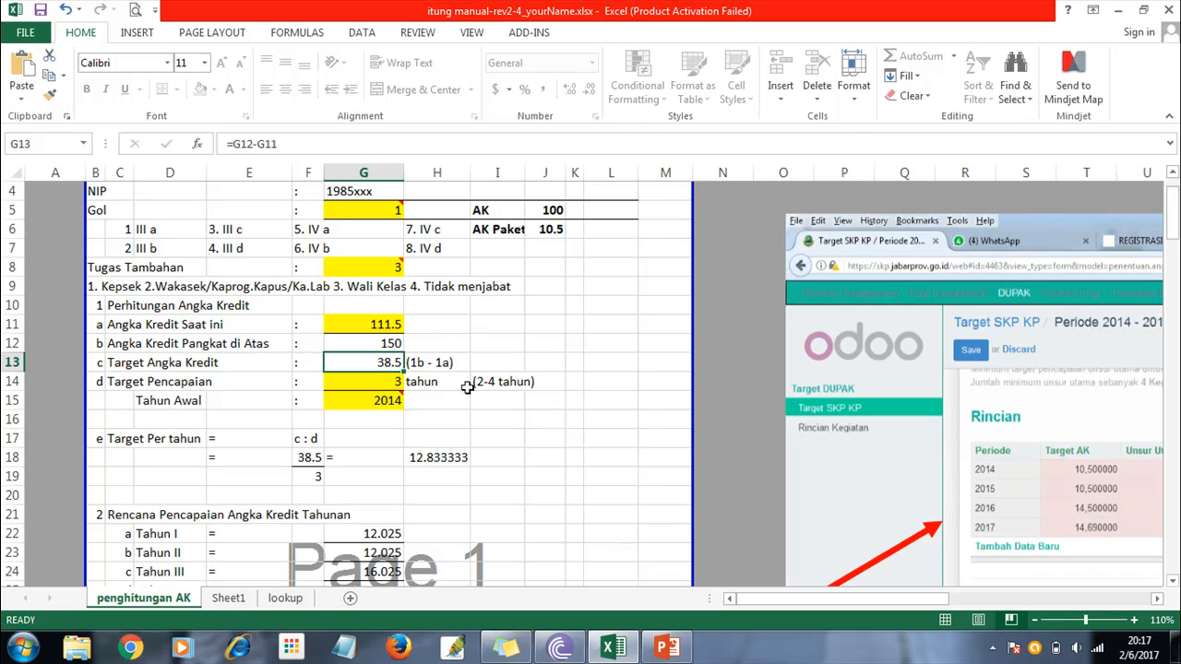
{"action": "left_click", "coordinate": [382, 384]}
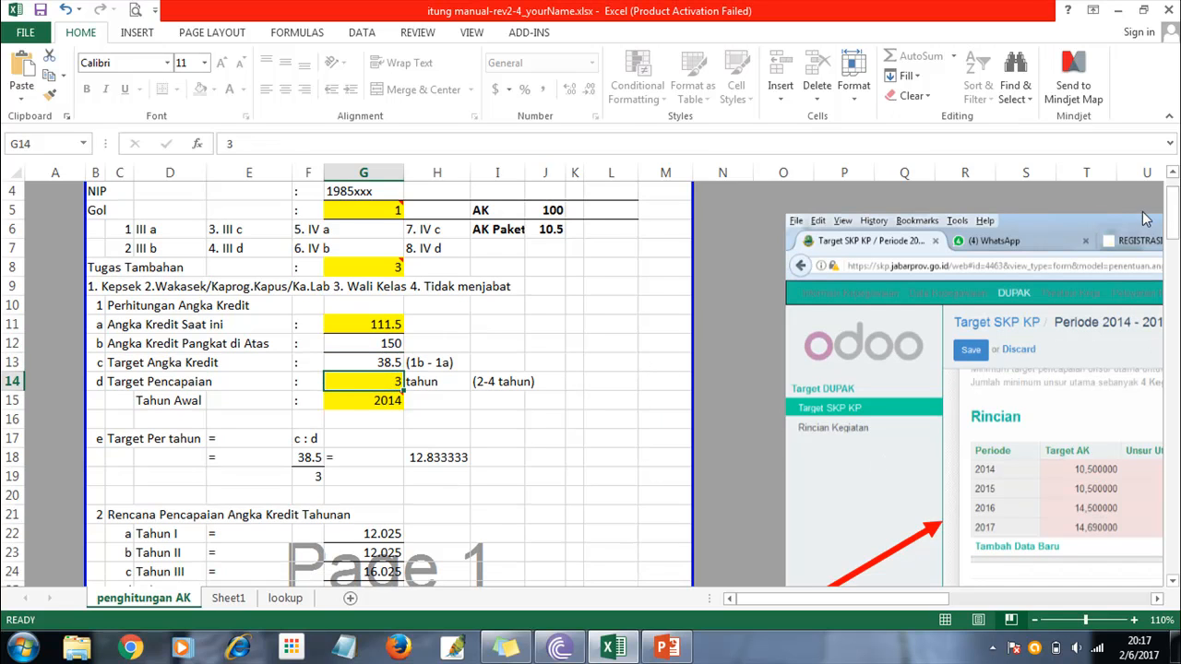
{"action": "left_click_drag", "start_coordinate": [1167, 229], "coordinate": [1173, 297]}
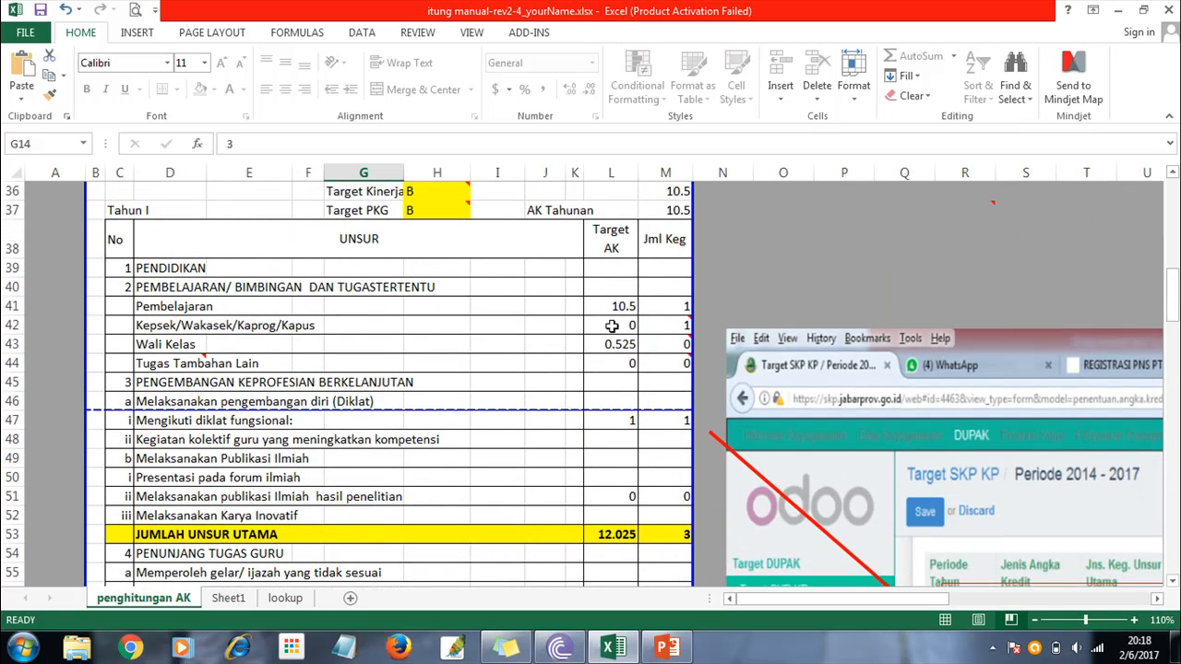
{"action": "left_click", "coordinate": [611, 421]}
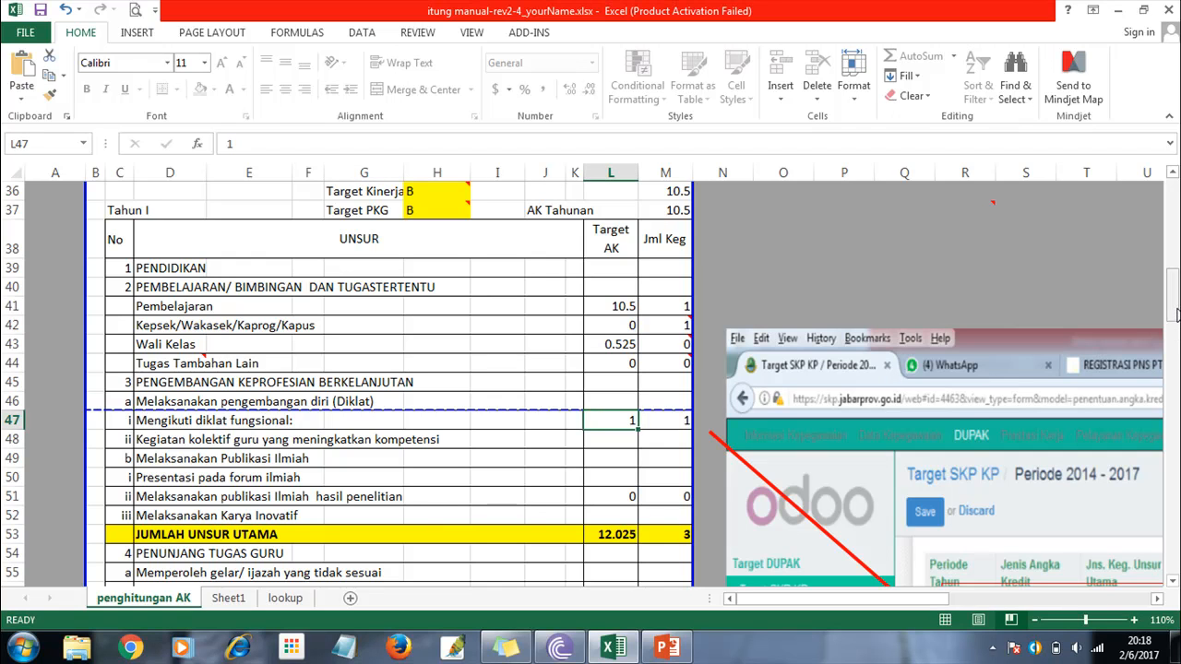
In the second-year table, set Target AK and Jml Keg of Mengikuti diklat fungsional to 1 each.
{"action": "left_click_drag", "start_coordinate": [1174, 314], "coordinate": [1172, 355]}
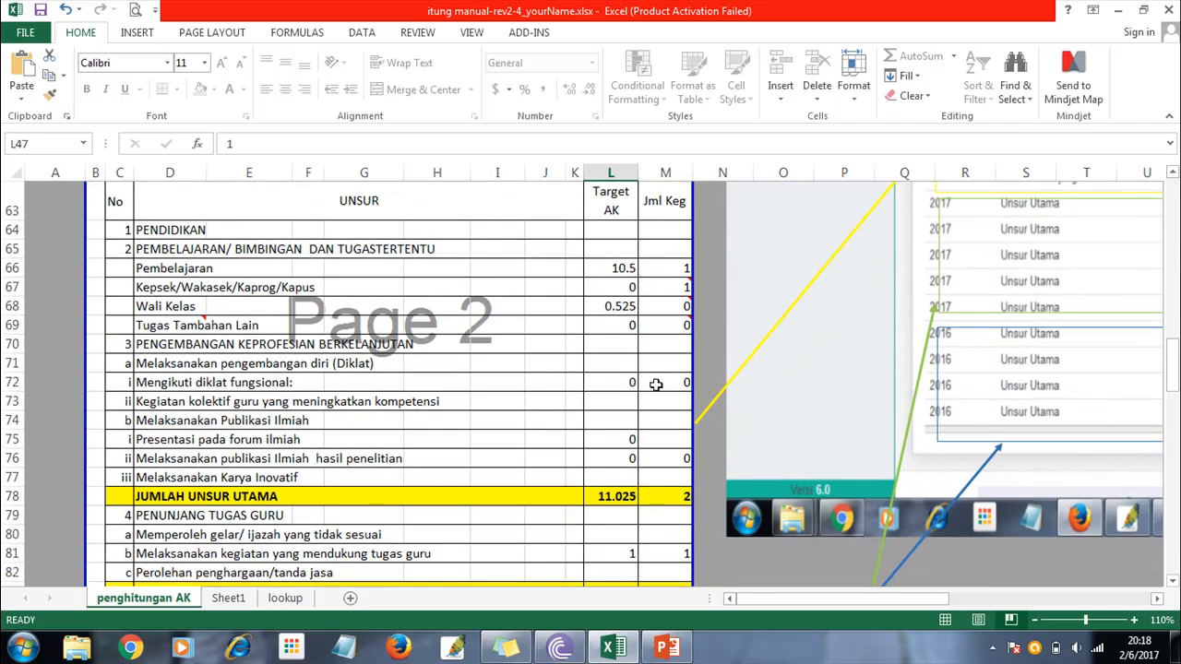
{"action": "left_click", "coordinate": [626, 381]}
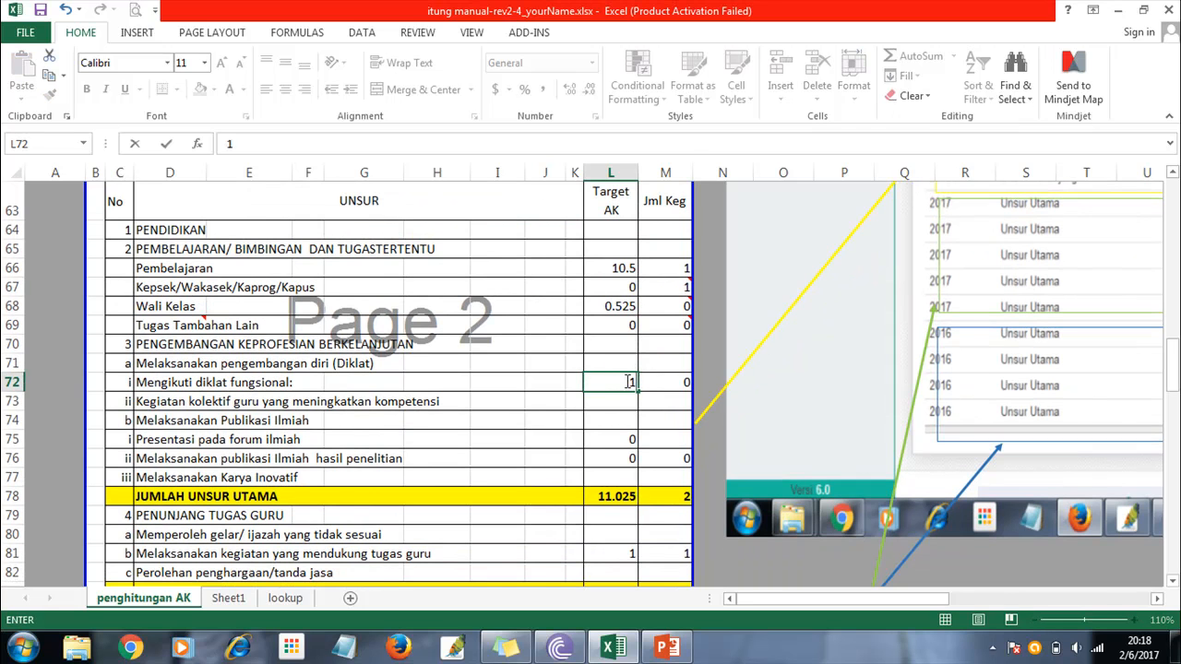
{"action": "key", "text": "Delete"}
{"action": "key", "text": "Right"}
{"action": "type", "text": "1"}
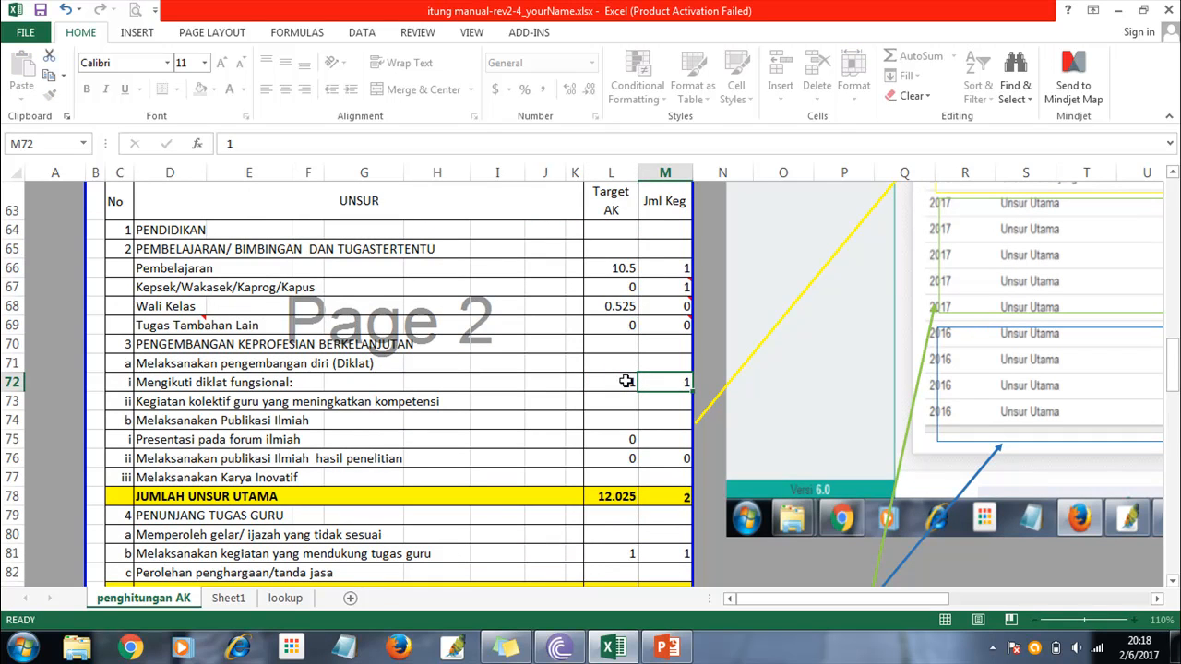
Clear Target AK and Jml Keg for Melaksanakan kegiatan yang mendukung tugas guru in the second-year table.
{"action": "key", "text": "Right"}
{"action": "key", "text": "Left"}
{"action": "key", "text": "Down"}
{"action": "key", "text": "Down"}
{"action": "key", "text": "Down"}
{"action": "key", "text": "Down"}
{"action": "key", "text": "Down"}
{"action": "key", "text": "Down"}
{"action": "key", "text": "Down"}
{"action": "key", "text": "Down"}
{"action": "key", "text": "Down"}
{"action": "key", "text": "Down"}
{"action": "key", "text": "Down"}
{"action": "key", "text": "Down"}
{"action": "key", "text": "Down"}
{"action": "key", "text": "Down"}
{"action": "key", "text": "Down"}
{"action": "key", "text": "Down"}
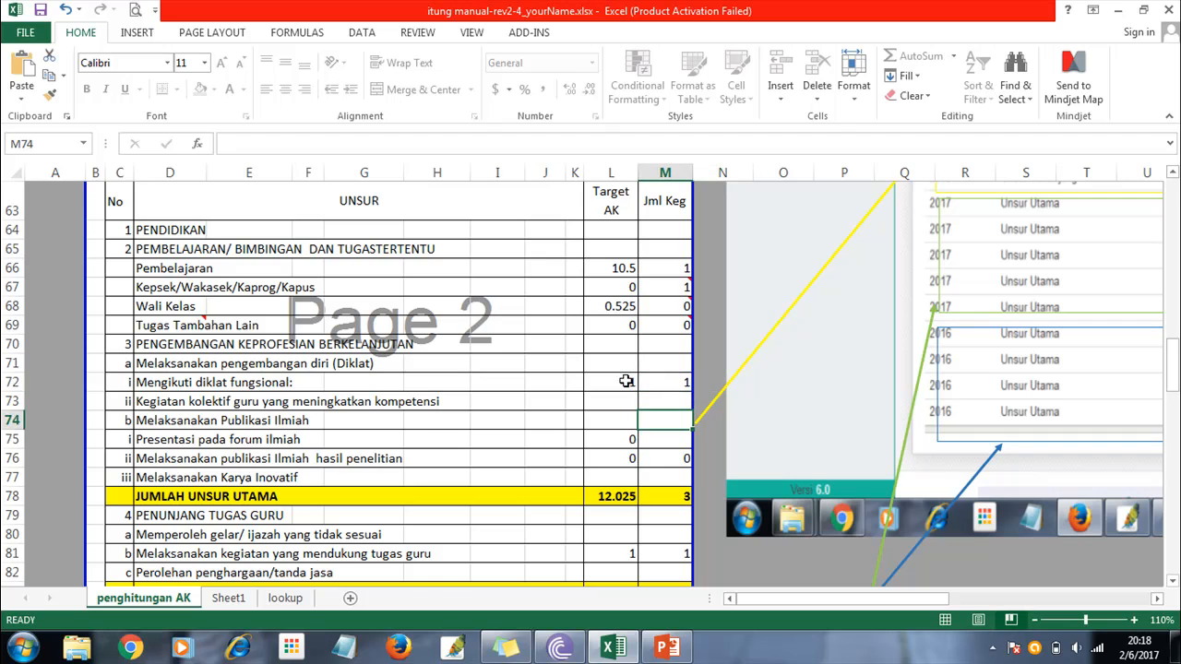
{"action": "key", "text": "Up"}
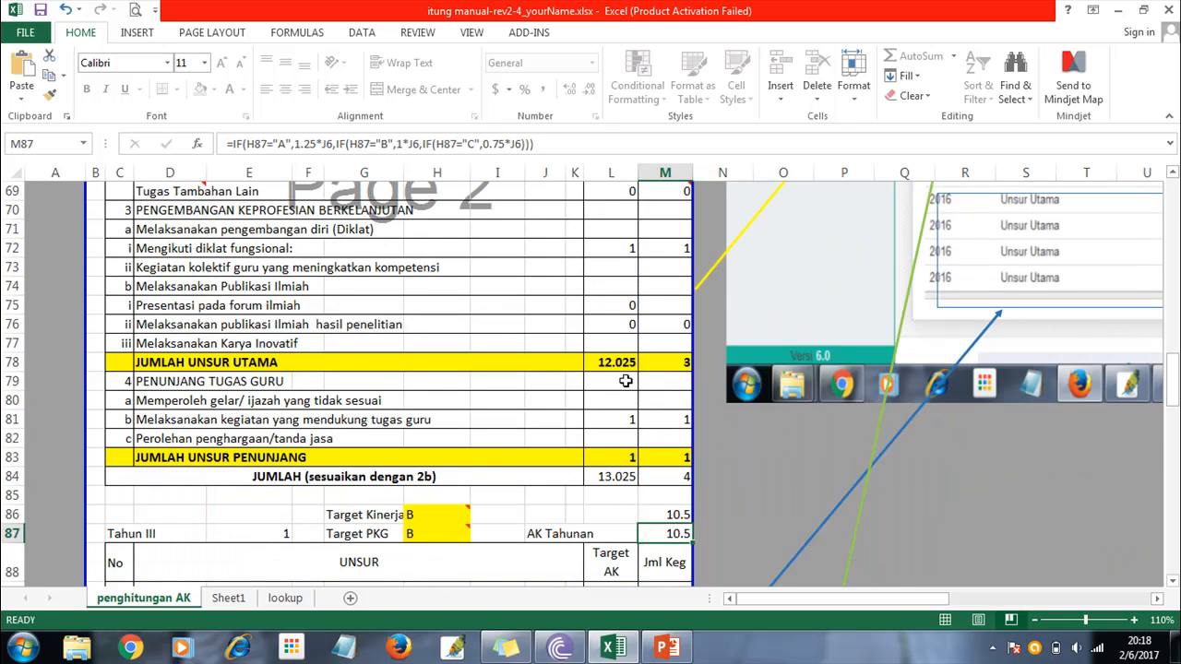
{"action": "left_click", "coordinate": [632, 418]}
{"action": "key", "text": "Delete"}
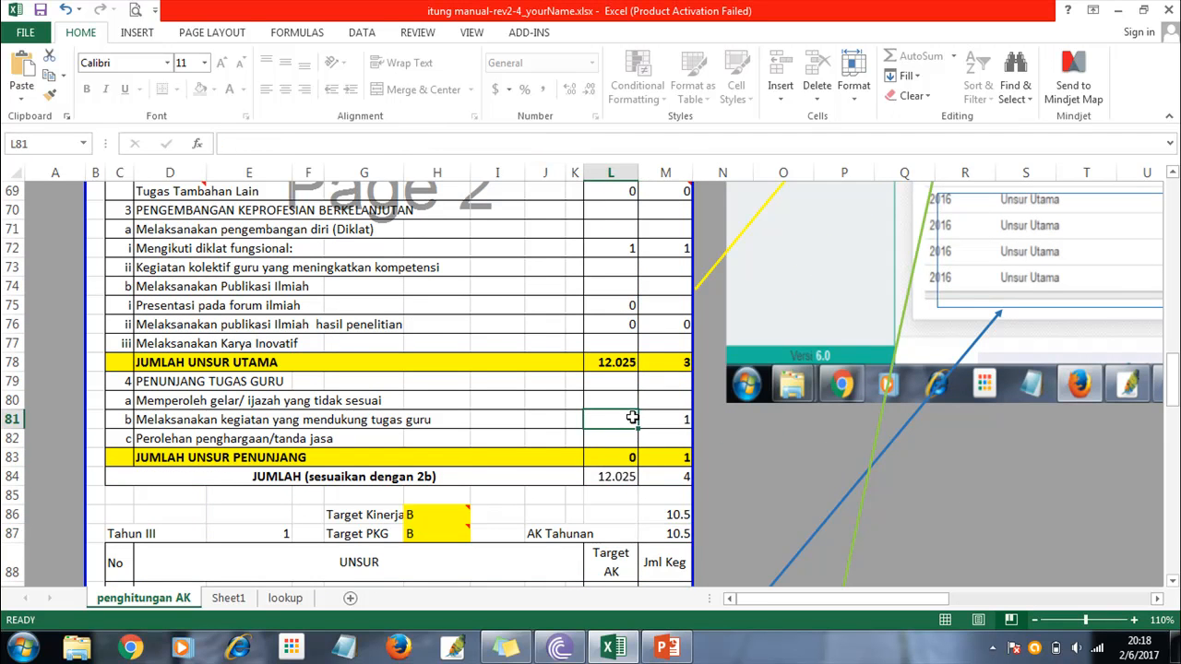
{"action": "key", "text": "Right"}
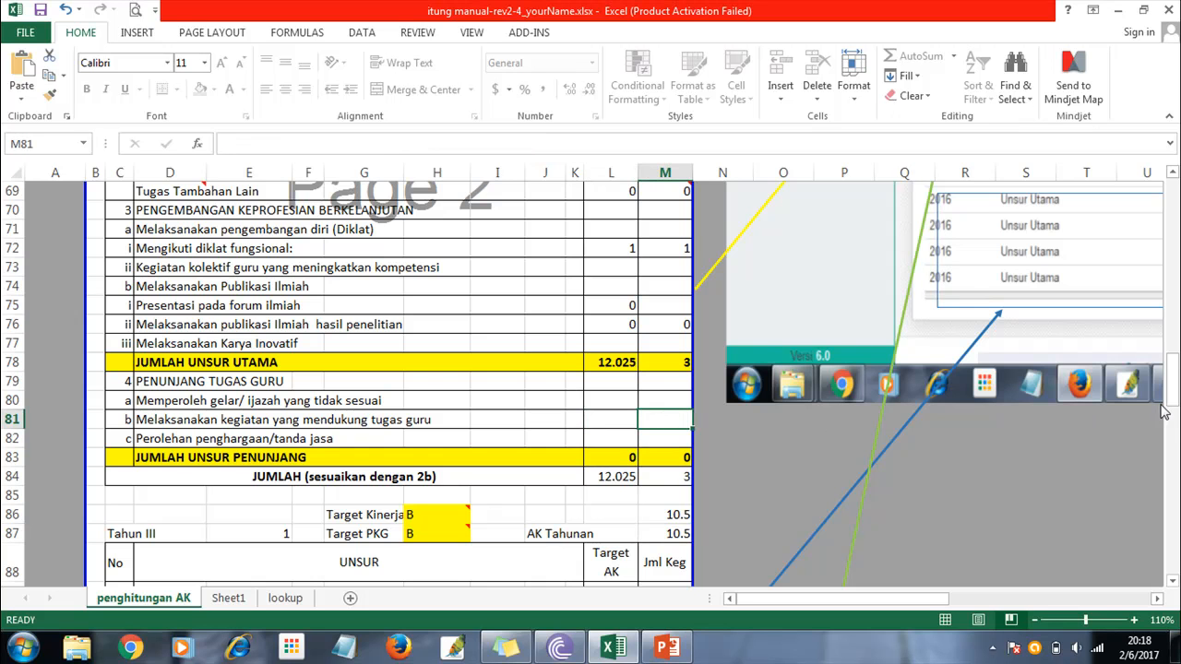
Examine the Tahun III table's entries for functional training and for scientific publication of research results.
{"action": "left_click_drag", "start_coordinate": [1173, 406], "coordinate": [1174, 433]}
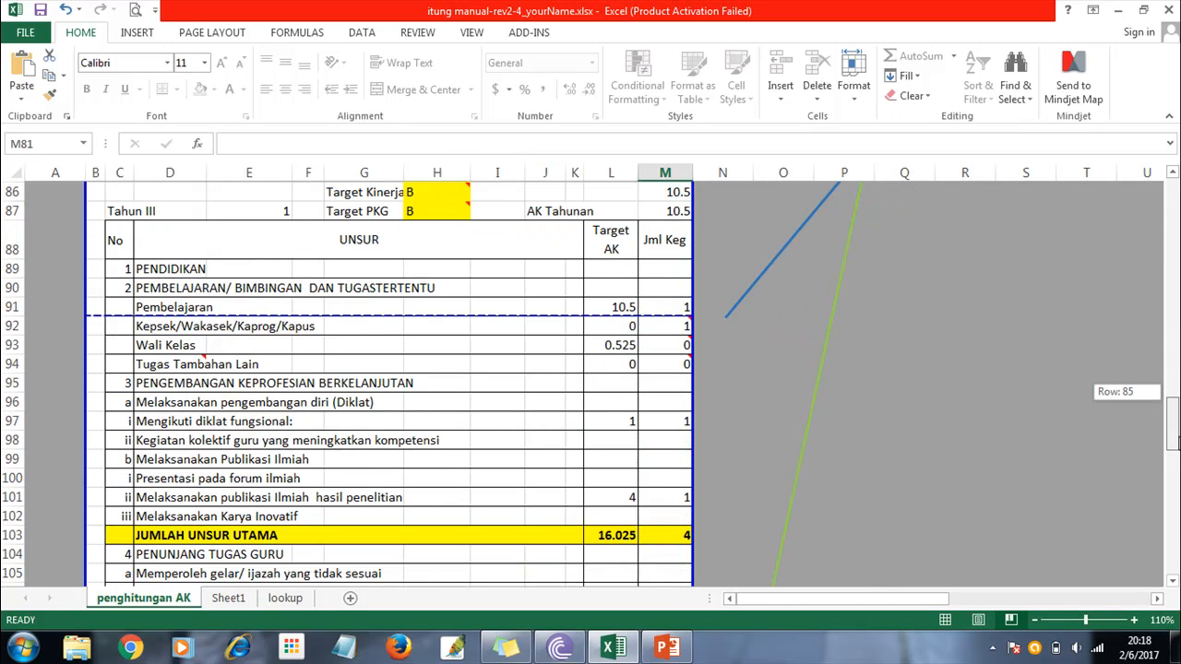
{"action": "left_click", "coordinate": [627, 422]}
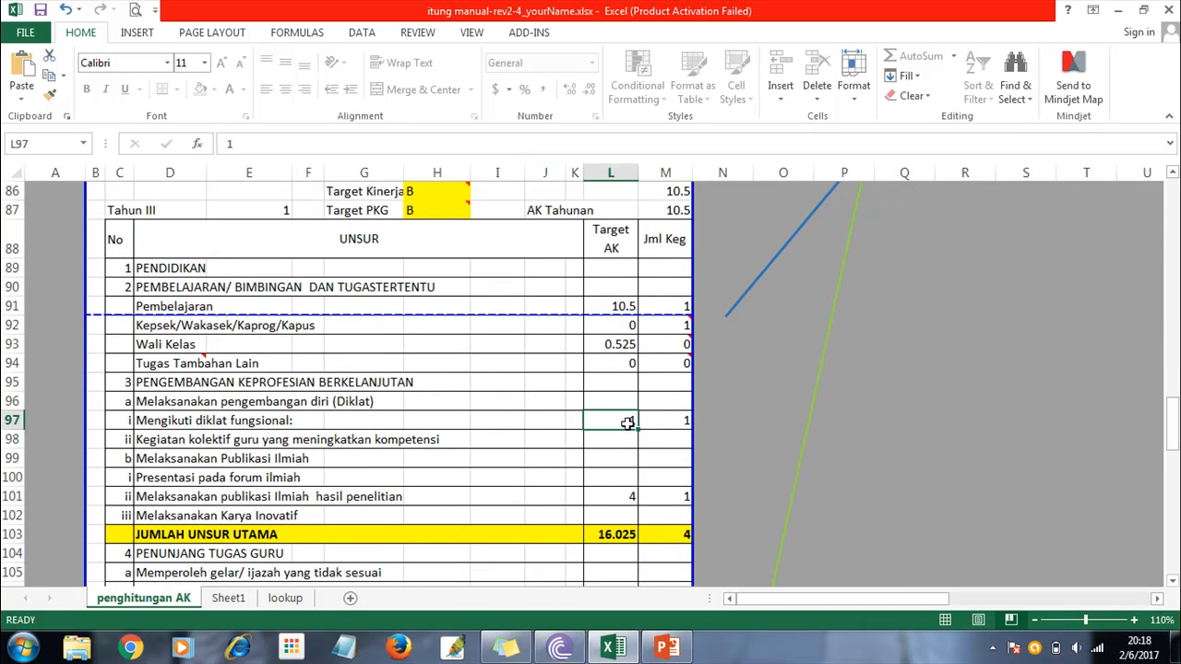
{"action": "left_click", "coordinate": [615, 495]}
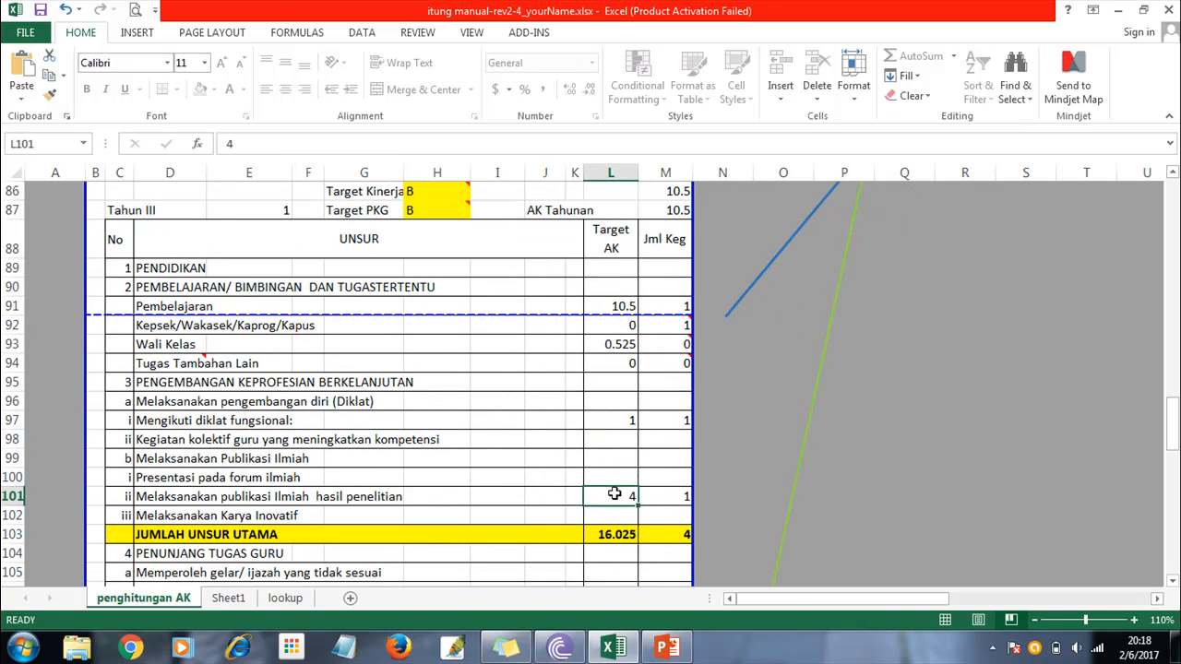
{"action": "left_click", "coordinate": [677, 494]}
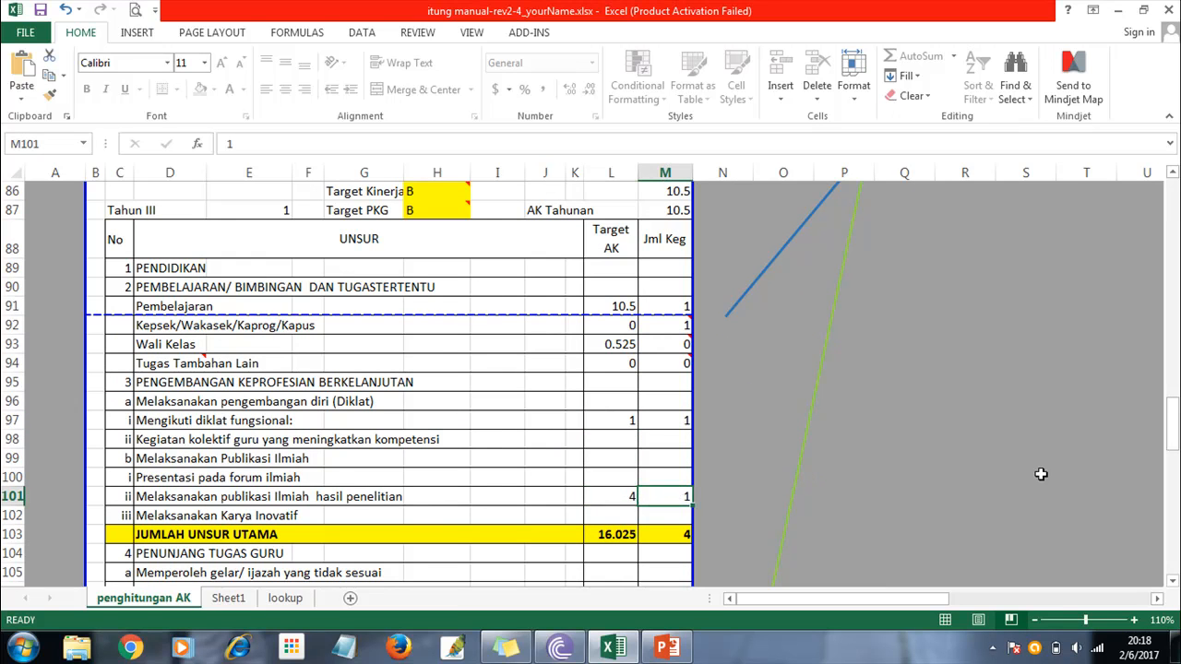
Clear Target AK and Jml Keg for Mengikuti diklat fungsional in the Tahun IV table.
{"action": "left_click_drag", "start_coordinate": [1170, 433], "coordinate": [1170, 459]}
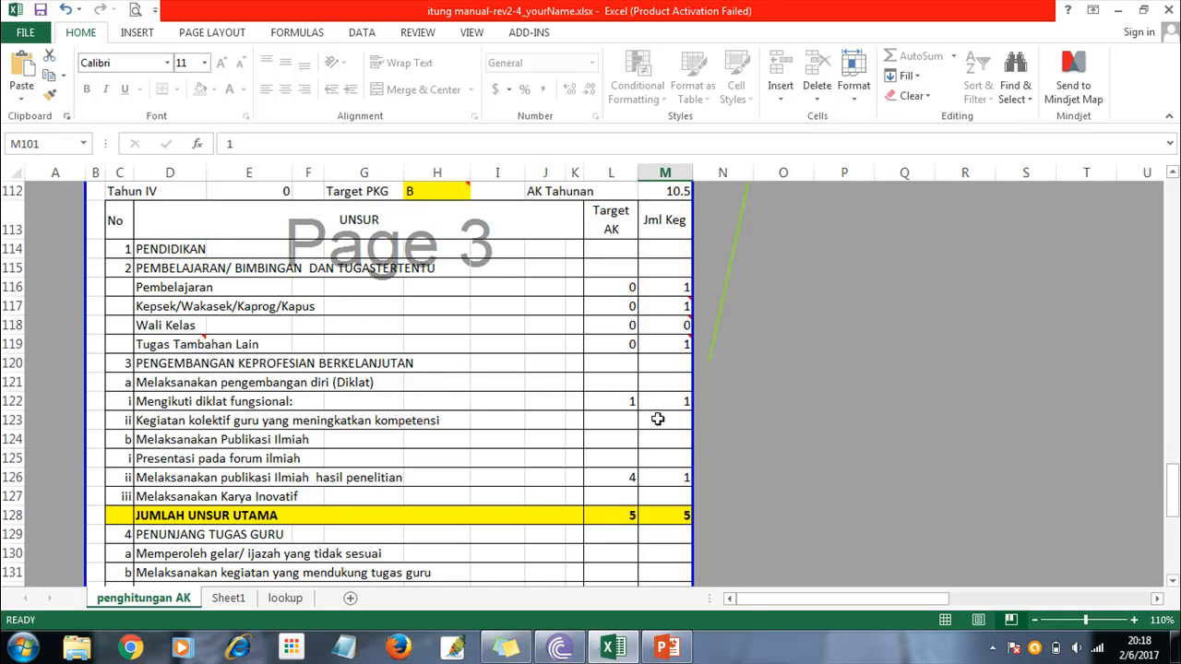
{"action": "left_click", "coordinate": [618, 403]}
{"action": "key", "text": "Delete"}
{"action": "key", "text": "Right"}
{"action": "key", "text": "Delete"}
Clear Target AK and Jml Keg for Melaksanakan publikasi Ilmiah hasil penelitian in the Tahun IV table.
{"action": "key", "text": "Down"}
{"action": "key", "text": "Down"}
{"action": "key", "text": "Down"}
{"action": "key", "text": "Down"}
{"action": "key", "text": "Left"}
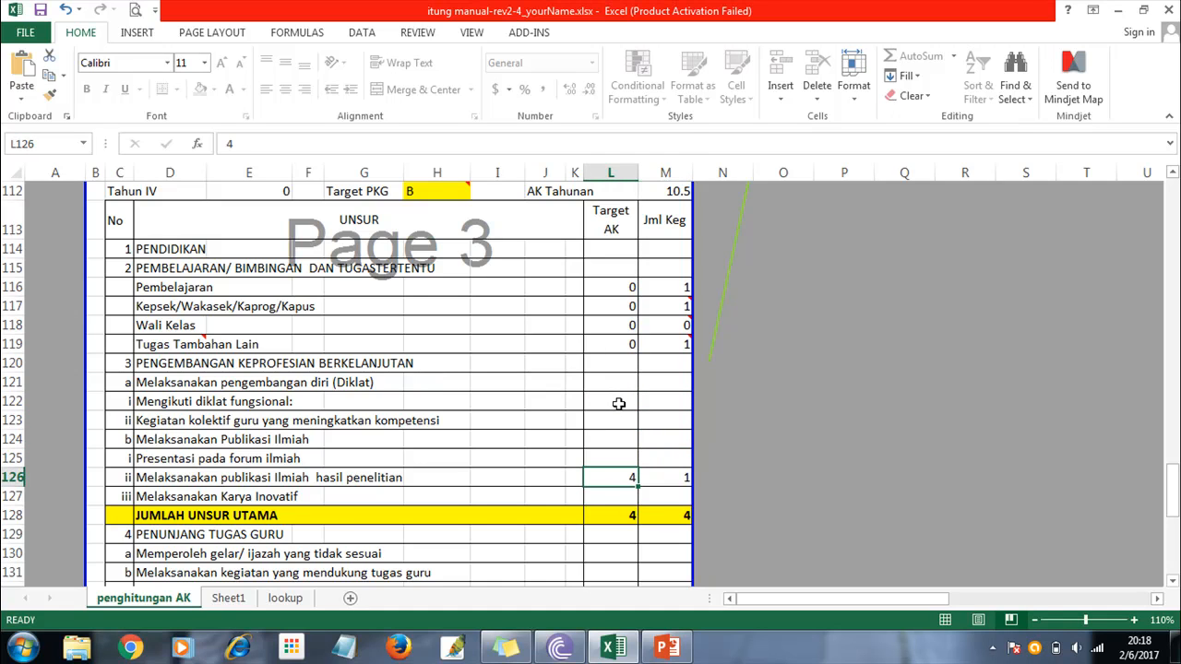
{"action": "key", "text": "Delete"}
{"action": "key", "text": "Right"}
{"action": "key", "text": "Delete"}
Examine the Tahun IV table's totals and the remaining Jml Keg entries in its teaching and additional duty rows.
{"action": "key", "text": "Right"}
{"action": "key", "text": "Left"}
{"action": "key", "text": "Down"}
{"action": "key", "text": "Down"}
{"action": "key", "text": "Down"}
{"action": "key", "text": "Down"}
{"action": "key", "text": "Down"}
{"action": "key", "text": "Down"}
{"action": "key", "text": "Down"}
{"action": "key", "text": "Down"}
{"action": "key", "text": "Down"}
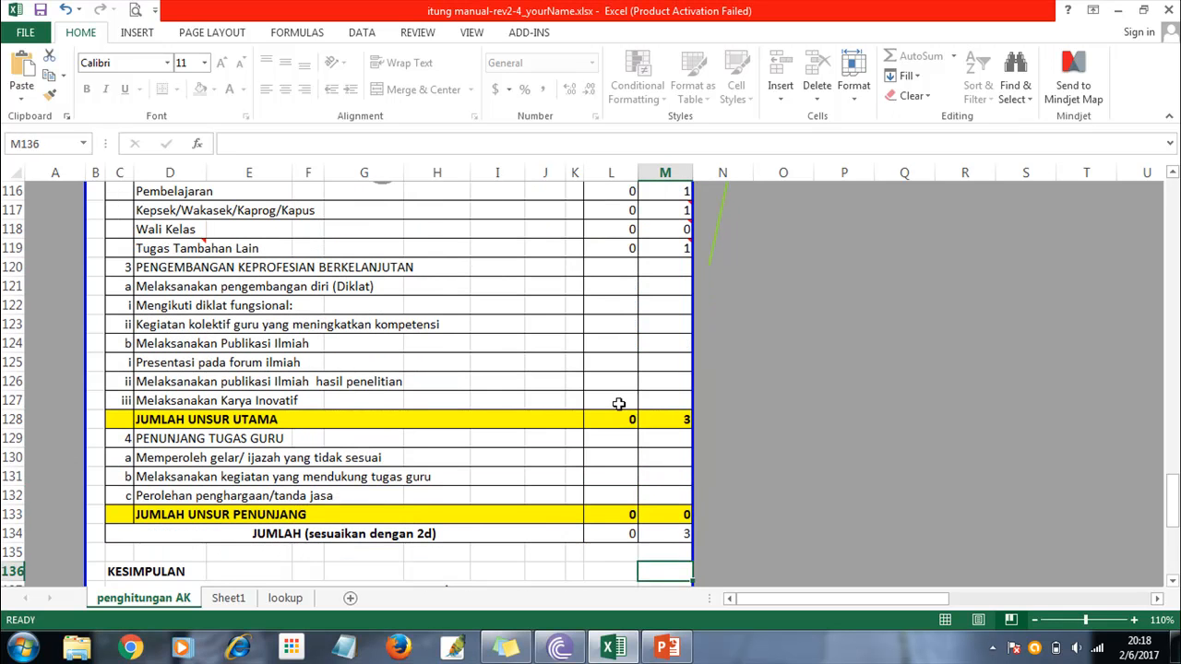
{"action": "key", "text": "Up"}
{"action": "key", "text": "Up"}
{"action": "key", "text": "Up"}
{"action": "key", "text": "Up"}
{"action": "key", "text": "Up"}
{"action": "key", "text": "Up"}
{"action": "key", "text": "Up"}
{"action": "key", "text": "Up"}
{"action": "key", "text": "Up"}
{"action": "key", "text": "Up"}
{"action": "key", "text": "Up"}
{"action": "key", "text": "Up"}
{"action": "key", "text": "Up"}
{"action": "key", "text": "Up"}
{"action": "key", "text": "Up"}
{"action": "key", "text": "Up"}
{"action": "key", "text": "Up"}
{"action": "key", "text": "Up"}
{"action": "key", "text": "Up"}
{"action": "key", "text": "Up"}
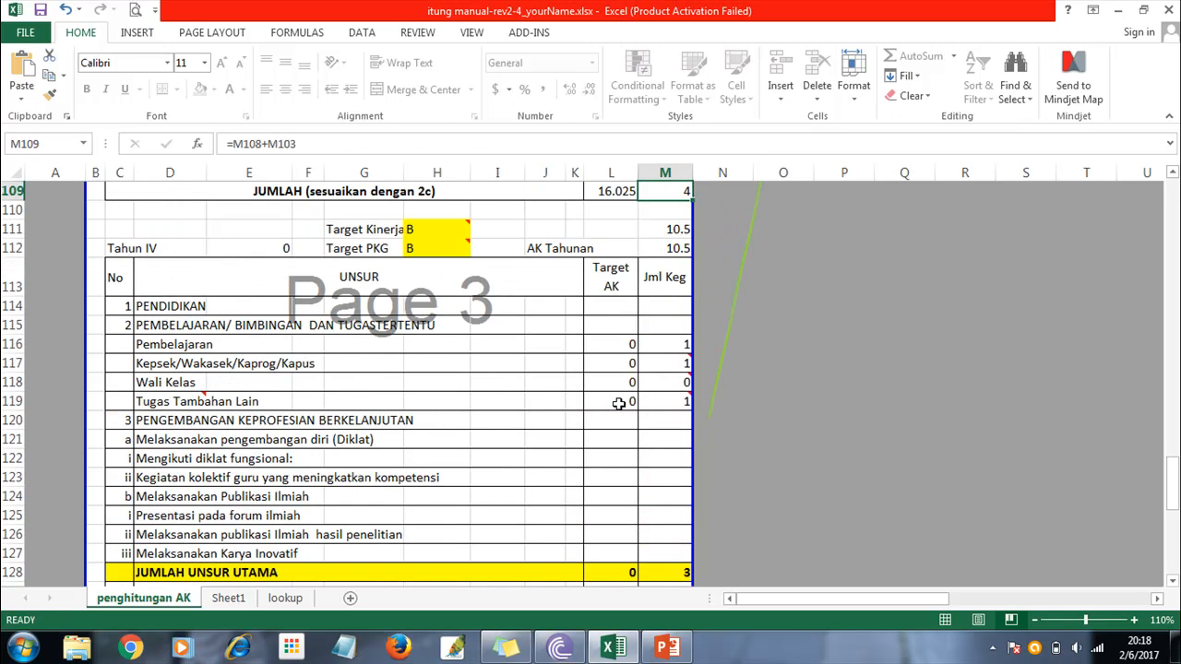
{"action": "key", "text": "Down"}
{"action": "key", "text": "Down"}
{"action": "key", "text": "Down"}
{"action": "key", "text": "Down"}
{"action": "key", "text": "Down"}
{"action": "key", "text": "Down"}
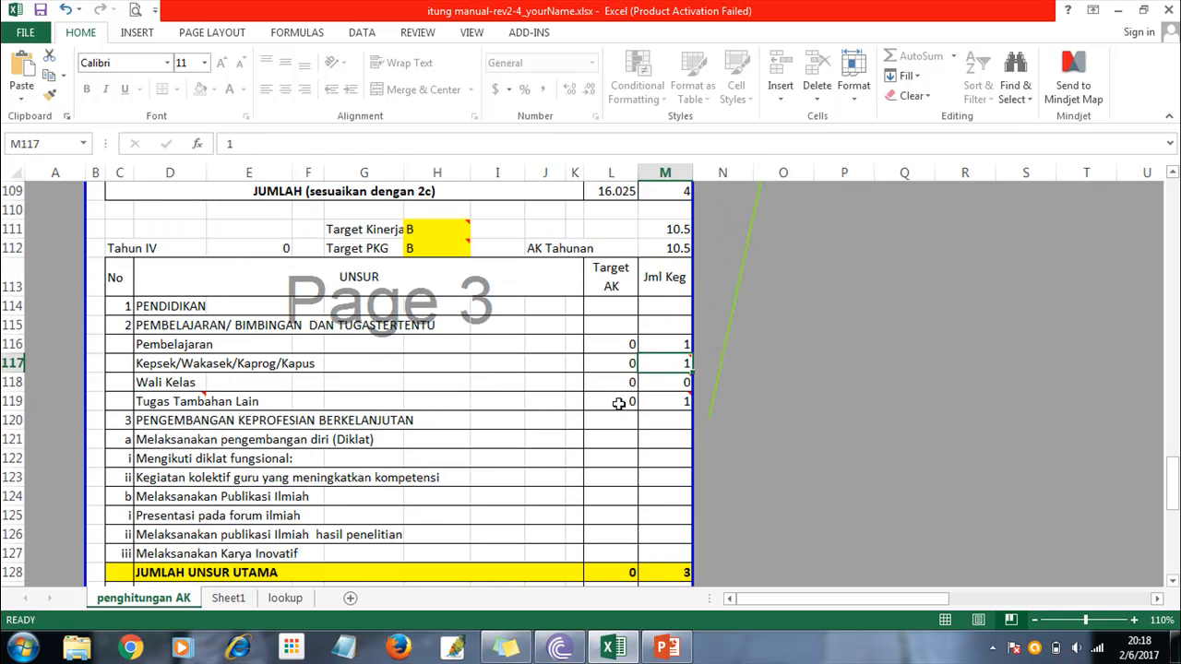
Set Jml Keg to 0 for Pembelajaran, Kepsek/Wakasek/Kaprog/Kapus and Tugas Tambahan Lain in the Tahun IV table.
{"action": "key", "text": "Up"}
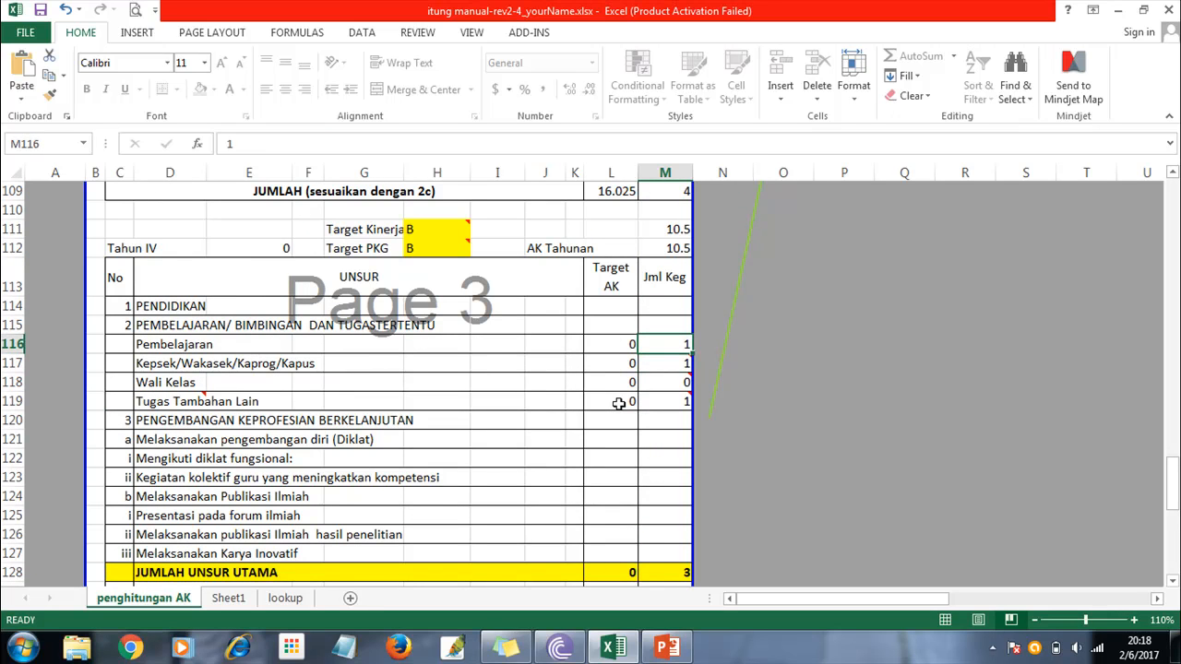
{"action": "type", "text": "0"}
{"action": "key", "text": "Return"}
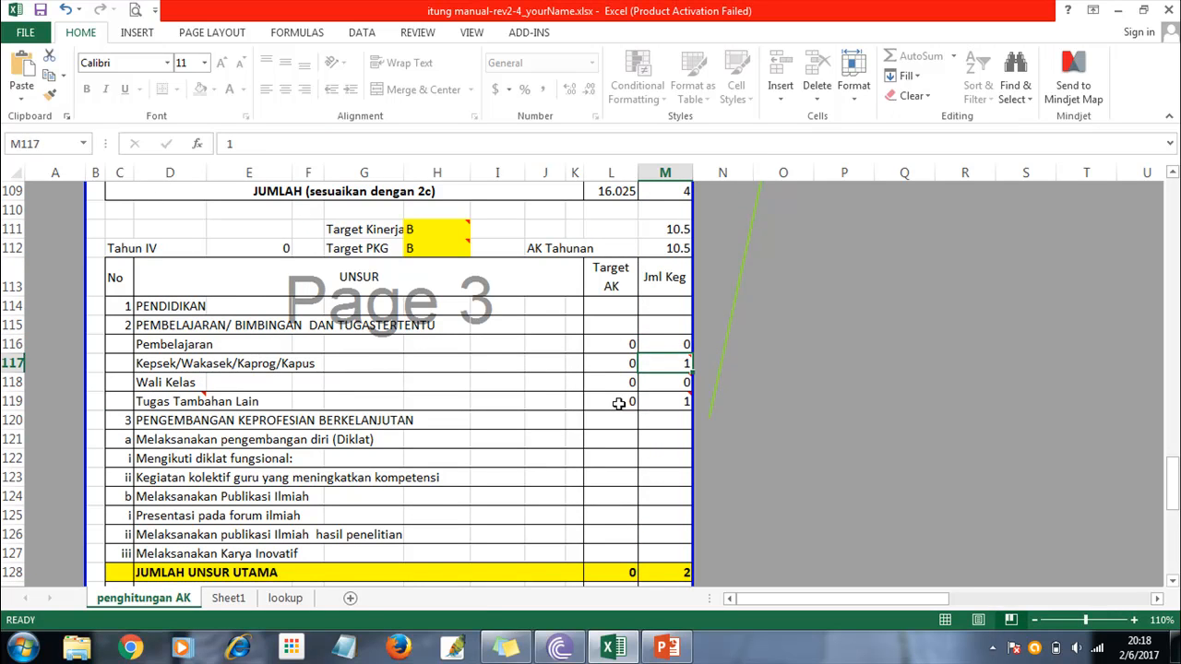
{"action": "type", "text": "0"}
{"action": "key", "text": "Return"}
{"action": "key", "text": "Down"}
{"action": "type", "text": "0"}
{"action": "key", "text": "Return"}
Examine the Tahun IV table's totals and the KESIMPULAN section beneath it.
{"action": "key", "text": "Down"}
{"action": "key", "text": "Down"}
{"action": "key", "text": "Down"}
{"action": "key", "text": "Down"}
{"action": "key", "text": "Down"}
{"action": "key", "text": "Down"}
{"action": "key", "text": "Down"}
{"action": "key", "text": "Down"}
{"action": "key", "text": "Down"}
{"action": "key", "text": "Down"}
{"action": "key", "text": "Down"}
{"action": "key", "text": "Down"}
{"action": "key", "text": "Down"}
{"action": "key", "text": "Down"}
{"action": "key", "text": "Down"}
{"action": "key", "text": "Down"}
{"action": "key", "text": "Down"}
{"action": "key", "text": "Down"}
{"action": "key", "text": "Down"}
{"action": "key", "text": "Up"}
{"action": "key", "text": "Up"}
{"action": "key", "text": "Up"}
{"action": "key", "text": "Up"}
{"action": "key", "text": "Up"}
{"action": "key", "text": "Up"}
{"action": "key", "text": "Up"}
{"action": "key", "text": "Up"}
{"action": "key", "text": "Up"}
{"action": "key", "text": "Up"}
{"action": "key", "text": "Up"}
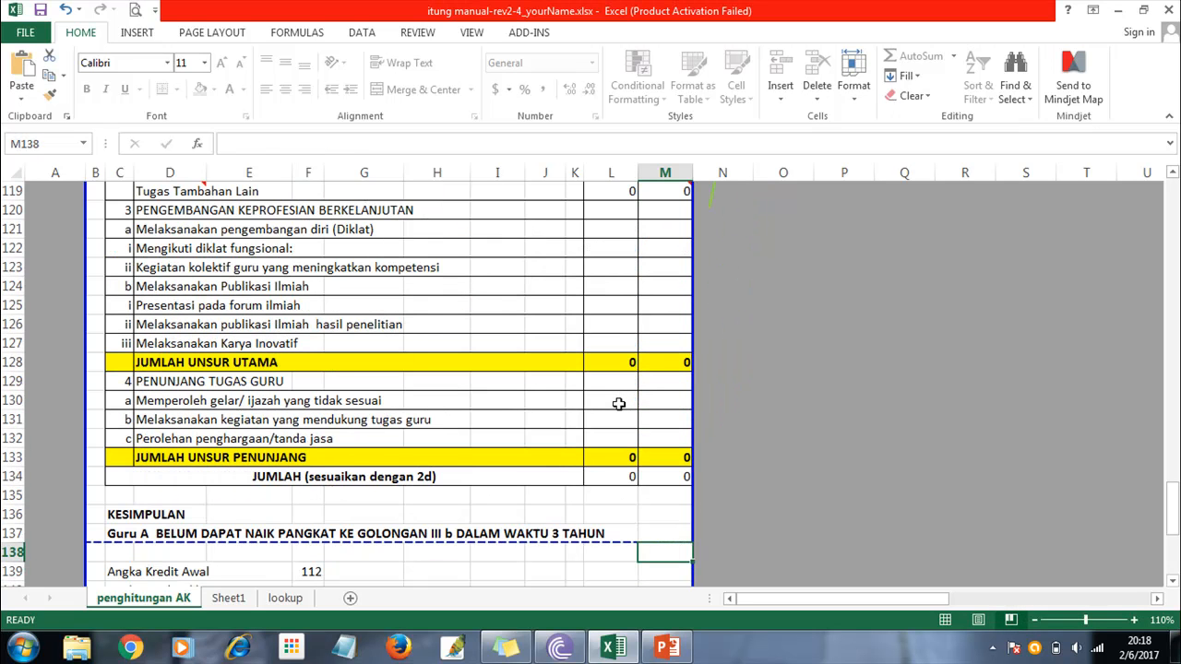
In the Tahun III table, set Jml Keg to 0 for Kepsek/Wakasek/Kaprog/Kapus and to 1 for Wali Kelas.
{"action": "key", "text": "Up"}
{"action": "key", "text": "Up"}
{"action": "key", "text": "Up"}
{"action": "key", "text": "Up"}
{"action": "key", "text": "Up"}
{"action": "key", "text": "Up"}
{"action": "key", "text": "Up"}
{"action": "key", "text": "Up"}
{"action": "key", "text": "Up"}
{"action": "key", "text": "Up"}
{"action": "key", "text": "Up"}
{"action": "key", "text": "Up"}
{"action": "key", "text": "Up"}
{"action": "key", "text": "Up"}
{"action": "key", "text": "Up"}
{"action": "key", "text": "Up"}
{"action": "key", "text": "Up"}
{"action": "key", "text": "Up"}
{"action": "key", "text": "Up"}
{"action": "key", "text": "Up"}
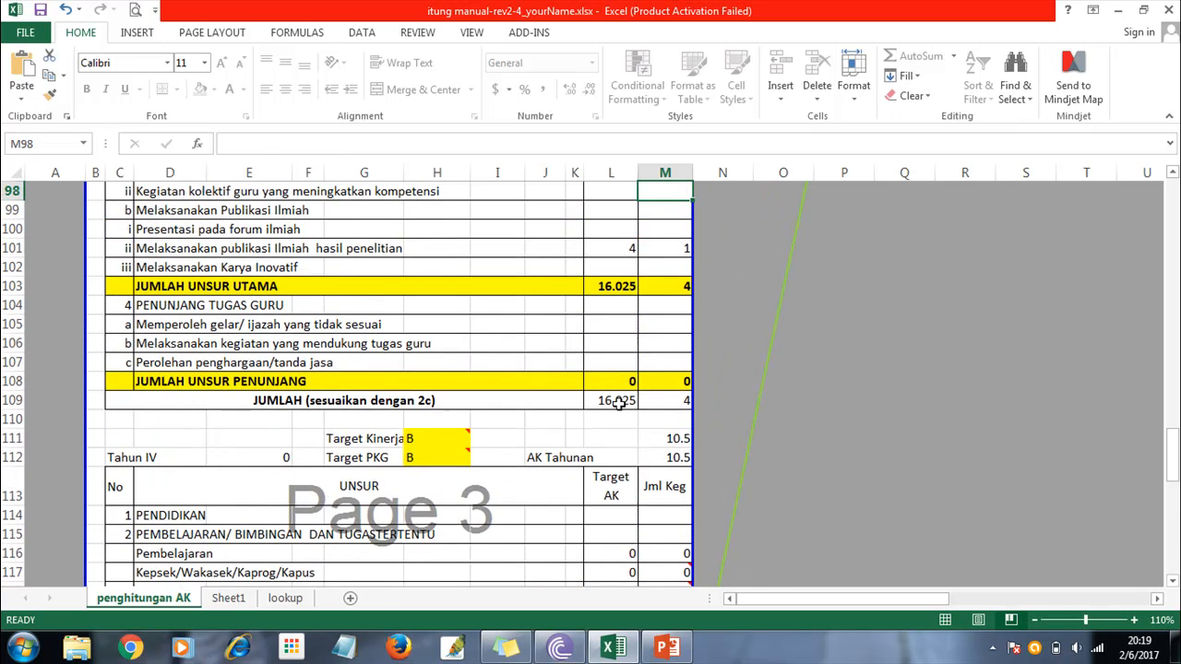
{"action": "key", "text": "Up"}
{"action": "key", "text": "Up"}
{"action": "key", "text": "Up"}
{"action": "key", "text": "Up"}
{"action": "key", "text": "Up"}
{"action": "key", "text": "Up"}
{"action": "key", "text": "Up"}
{"action": "key", "text": "Down"}
{"action": "key", "text": "Down"}
{"action": "key", "text": "Down"}
{"action": "key", "text": "Down"}
{"action": "key", "text": "Down"}
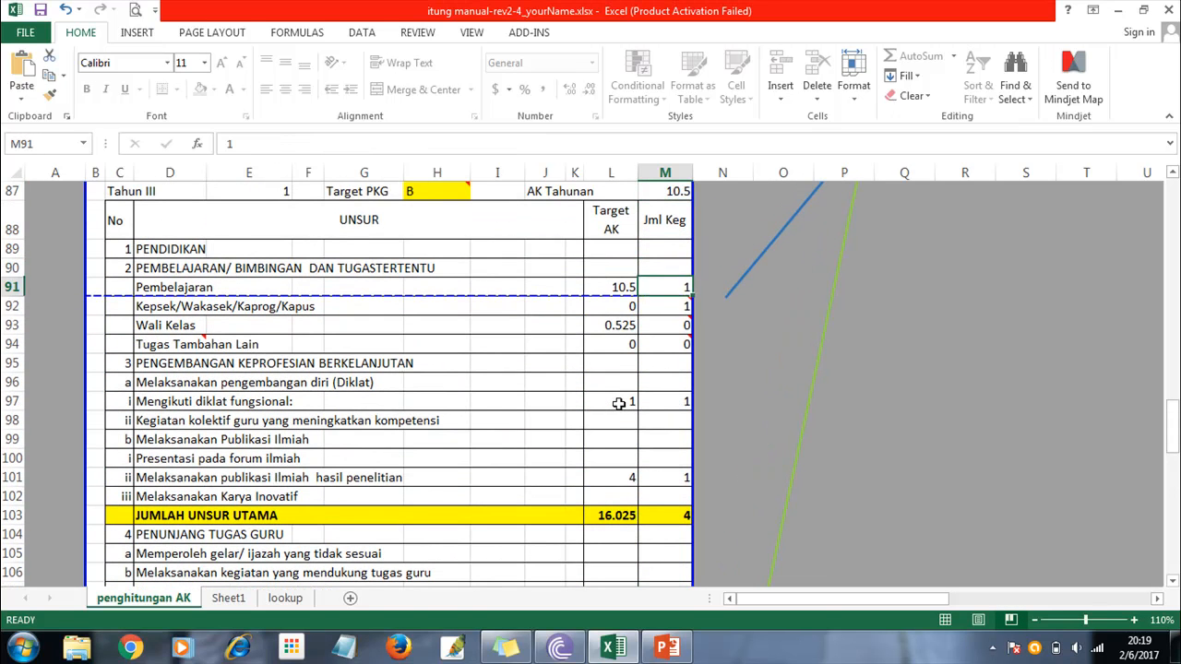
{"action": "type", "text": "0"}
{"action": "key", "text": "Return"}
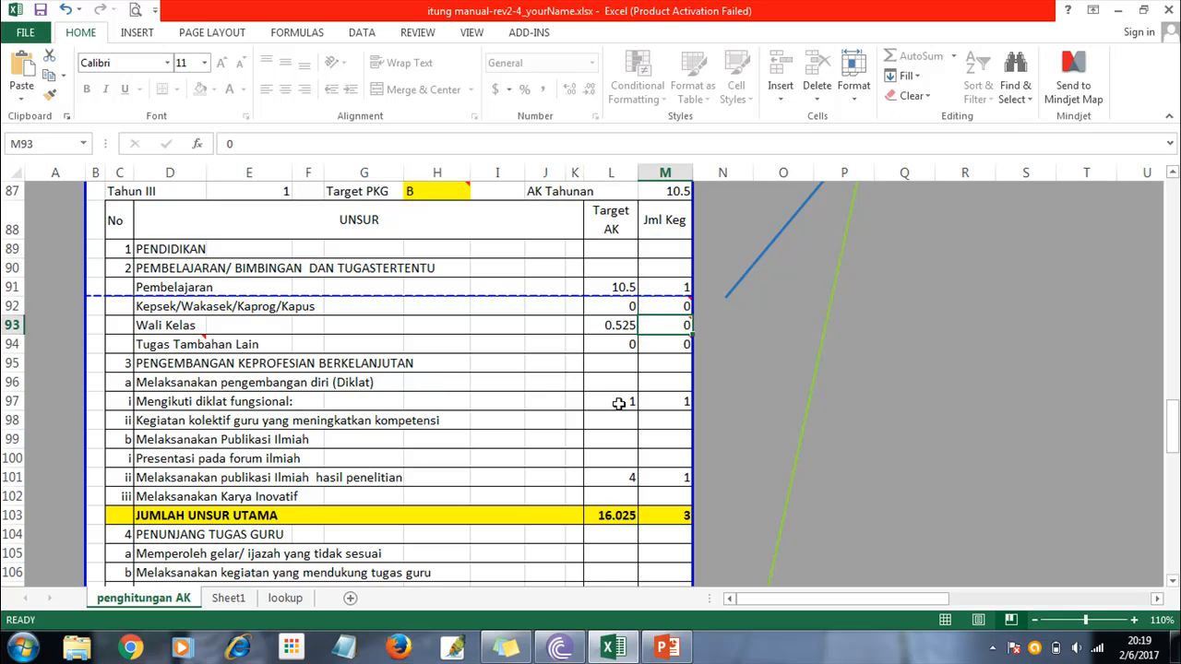
{"action": "type", "text": "1"}
{"action": "key", "text": "Return"}
In the Tahun II table, set Jml Keg to 0 for Kepsek/Wakasek/Kaprog/Kapus and to 1 for Wali Kelas.
{"action": "key", "text": "Down"}
{"action": "key", "text": "Down"}
{"action": "key", "text": "Down"}
{"action": "key", "text": "Up"}
{"action": "key", "text": "Up"}
{"action": "key", "text": "Up"}
{"action": "key", "text": "Up"}
{"action": "key", "text": "Up"}
{"action": "key", "text": "Up"}
{"action": "key", "text": "Up"}
{"action": "key", "text": "Up"}
{"action": "key", "text": "Up"}
{"action": "key", "text": "Up"}
{"action": "key", "text": "Up"}
{"action": "key", "text": "Up"}
{"action": "key", "text": "Up"}
{"action": "key", "text": "Up"}
{"action": "key", "text": "Up"}
{"action": "key", "text": "Up"}
{"action": "key", "text": "Up"}
{"action": "key", "text": "Up"}
{"action": "key", "text": "Up"}
{"action": "key", "text": "Up"}
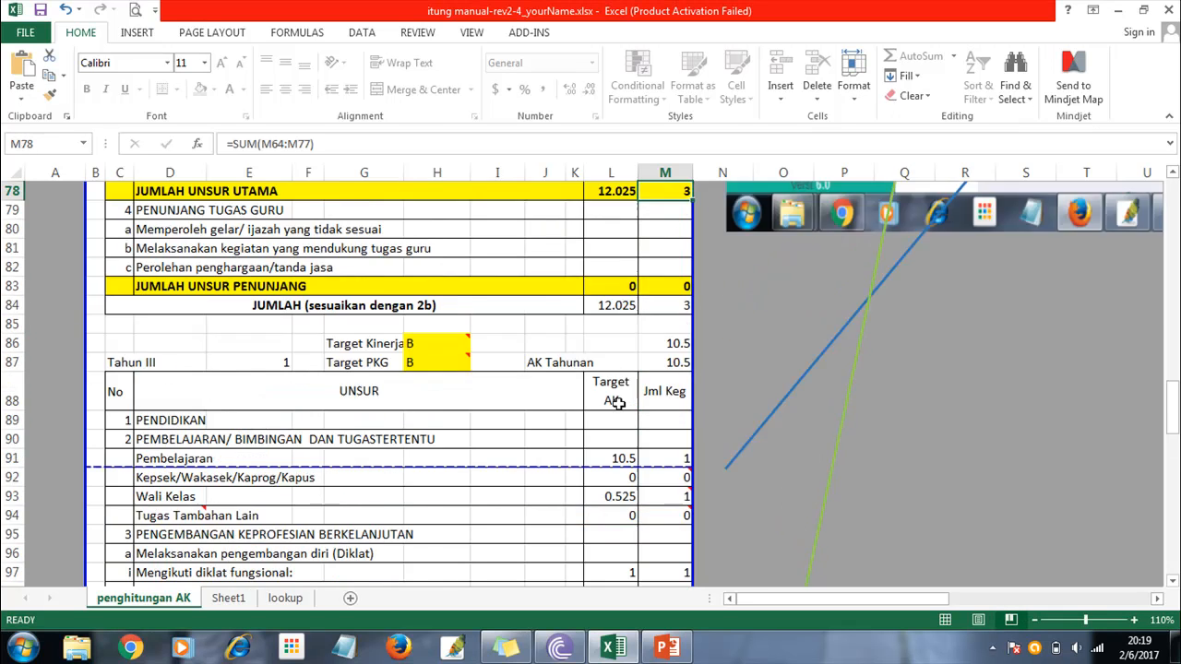
{"action": "key", "text": "Down"}
{"action": "key", "text": "Down"}
{"action": "key", "text": "Down"}
{"action": "key", "text": "Down"}
{"action": "key", "text": "Down"}
{"action": "key", "text": "Down"}
{"action": "key", "text": "Down"}
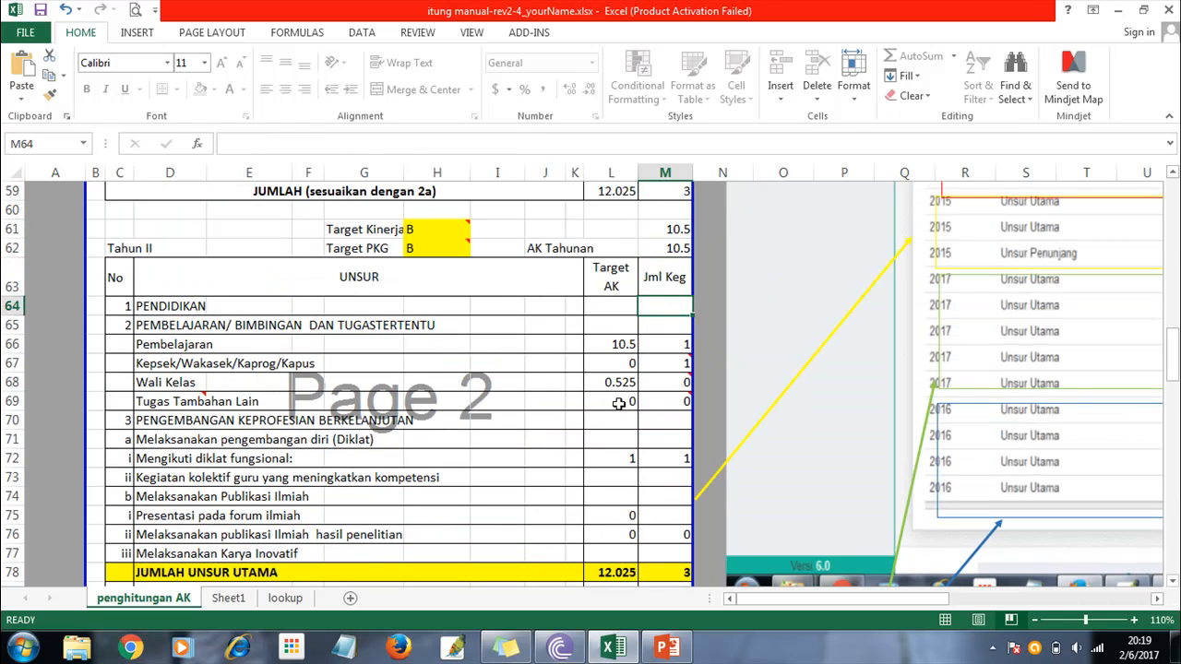
{"action": "type", "text": "0"}
{"action": "key", "text": "Return"}
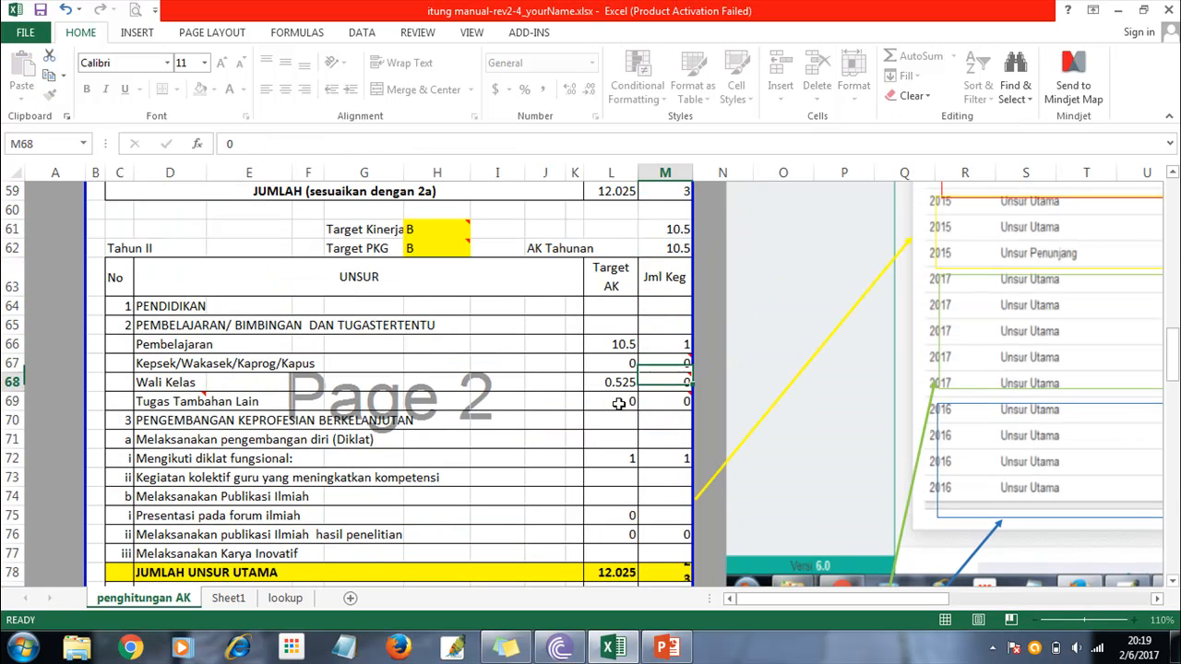
{"action": "type", "text": "1"}
{"action": "key", "text": "Return"}
In the Tahun I table, set Jml Keg to 0 for Kepsek/Wakasek/Kaprog/Kapus and to 1 for Wali Kelas.
{"action": "key", "text": "Down"}
{"action": "key", "text": "Down"}
{"action": "key", "text": "Down"}
{"action": "key", "text": "Down"}
{"action": "key", "text": "Down"}
{"action": "key", "text": "Down"}
{"action": "key", "text": "Up"}
{"action": "key", "text": "Up"}
{"action": "key", "text": "Up"}
{"action": "key", "text": "Up"}
{"action": "key", "text": "Up"}
{"action": "key", "text": "Up"}
{"action": "key", "text": "Up"}
{"action": "key", "text": "Up"}
{"action": "key", "text": "Up"}
{"action": "key", "text": "Up"}
{"action": "key", "text": "Up"}
{"action": "key", "text": "Up"}
{"action": "key", "text": "Up"}
{"action": "key", "text": "Up"}
{"action": "key", "text": "Up"}
{"action": "key", "text": "Up"}
{"action": "key", "text": "Up"}
{"action": "key", "text": "Up"}
{"action": "key", "text": "Up"}
{"action": "key", "text": "Up"}
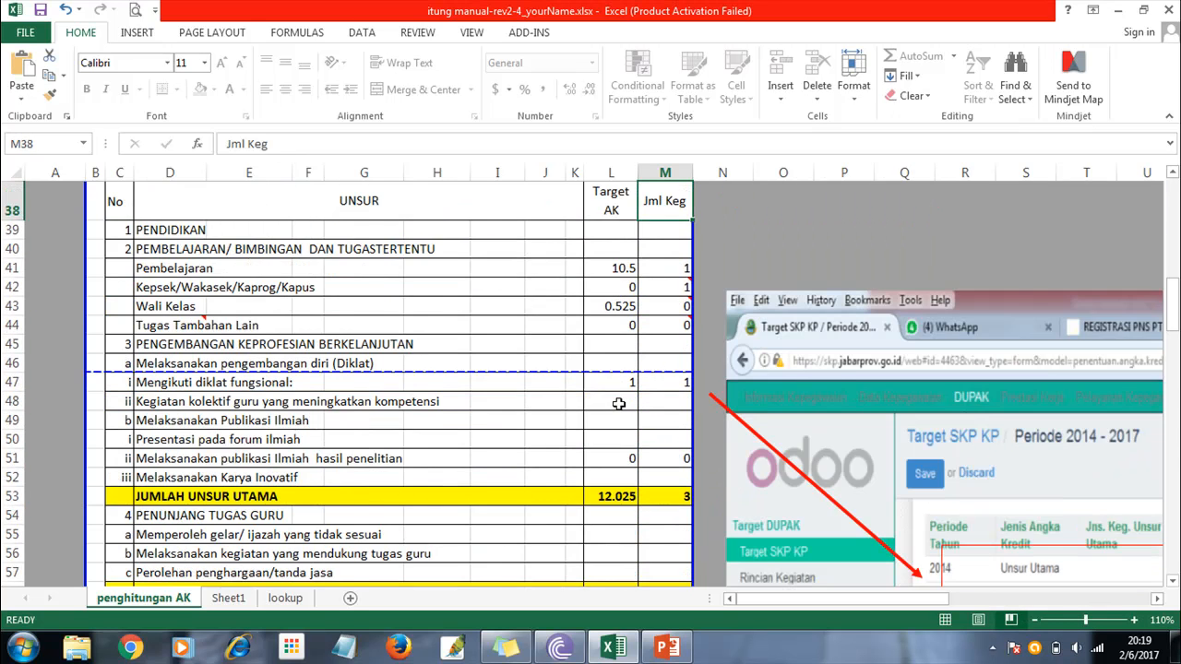
{"action": "key", "text": "Up"}
{"action": "key", "text": "Up"}
{"action": "key", "text": "Up"}
{"action": "key", "text": "Down"}
{"action": "key", "text": "Down"}
{"action": "key", "text": "Down"}
{"action": "key", "text": "Down"}
{"action": "key", "text": "Down"}
{"action": "key", "text": "Down"}
{"action": "key", "text": "Down"}
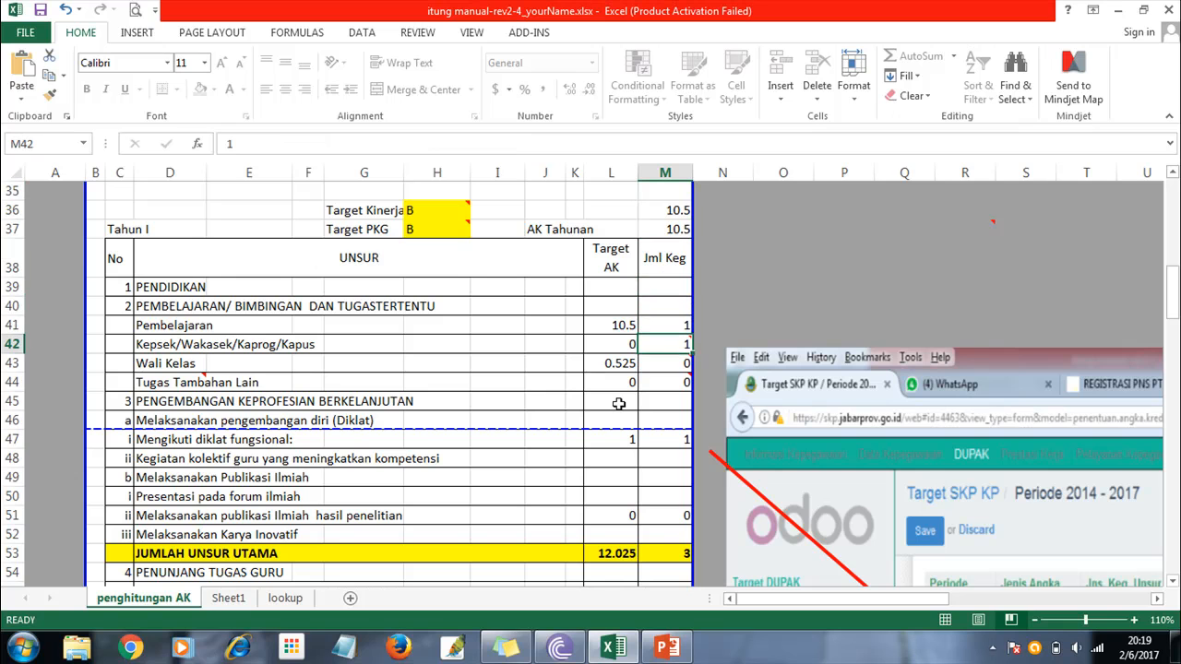
{"action": "type", "text": "0"}
{"action": "key", "text": "Return"}
{"action": "type", "text": "1"}
{"action": "key", "text": "Return"}
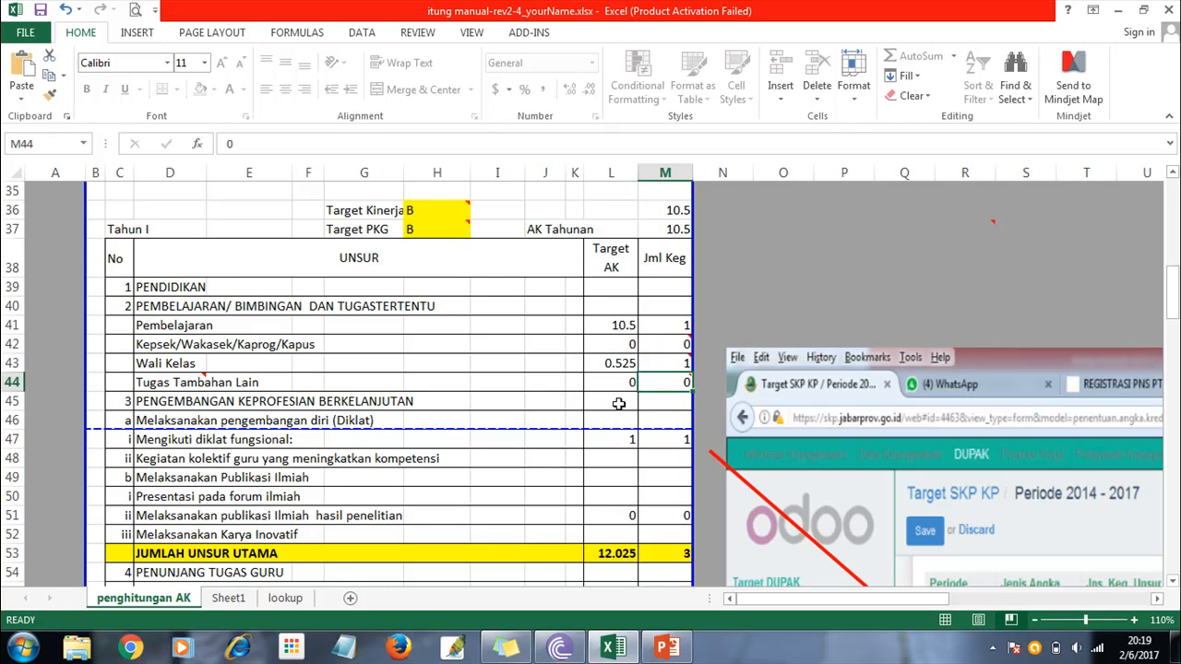
Review the Tahun I Jml Keg entries for Pembelajaran, Kepsek/Wakasek/Kaprog/Kapus and Wali Kelas, including their cell comments.
{"action": "left_click", "coordinate": [680, 323]}
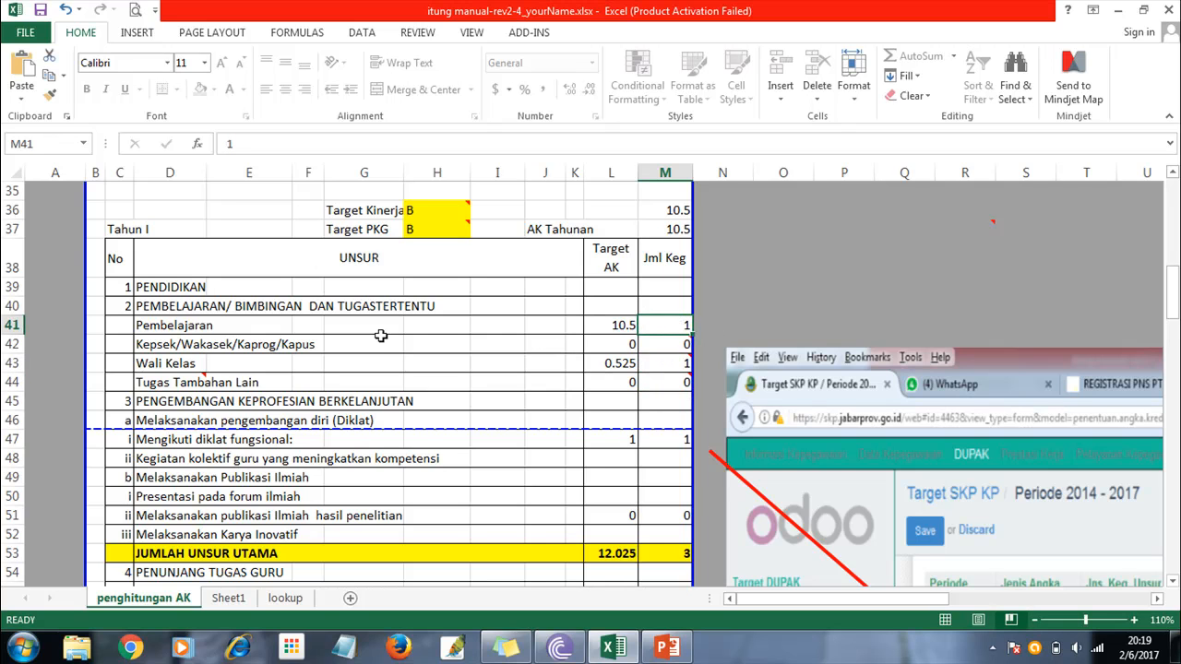
{"action": "left_click", "coordinate": [154, 350]}
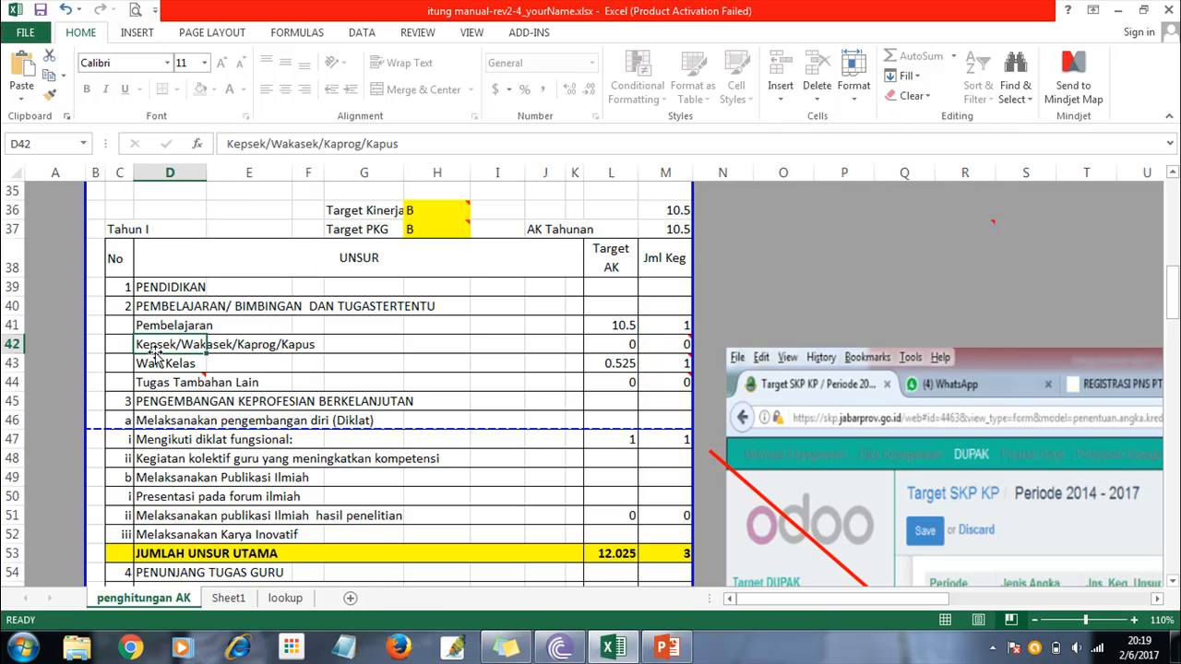
{"action": "left_click", "coordinate": [684, 349]}
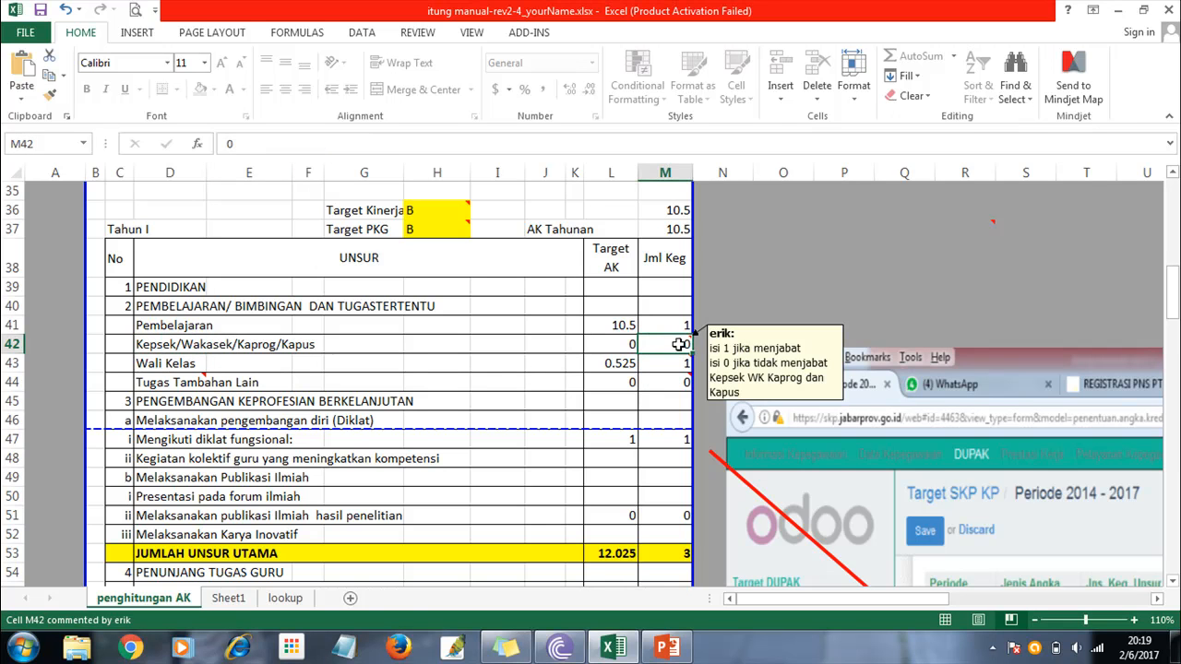
{"action": "left_click", "coordinate": [168, 362]}
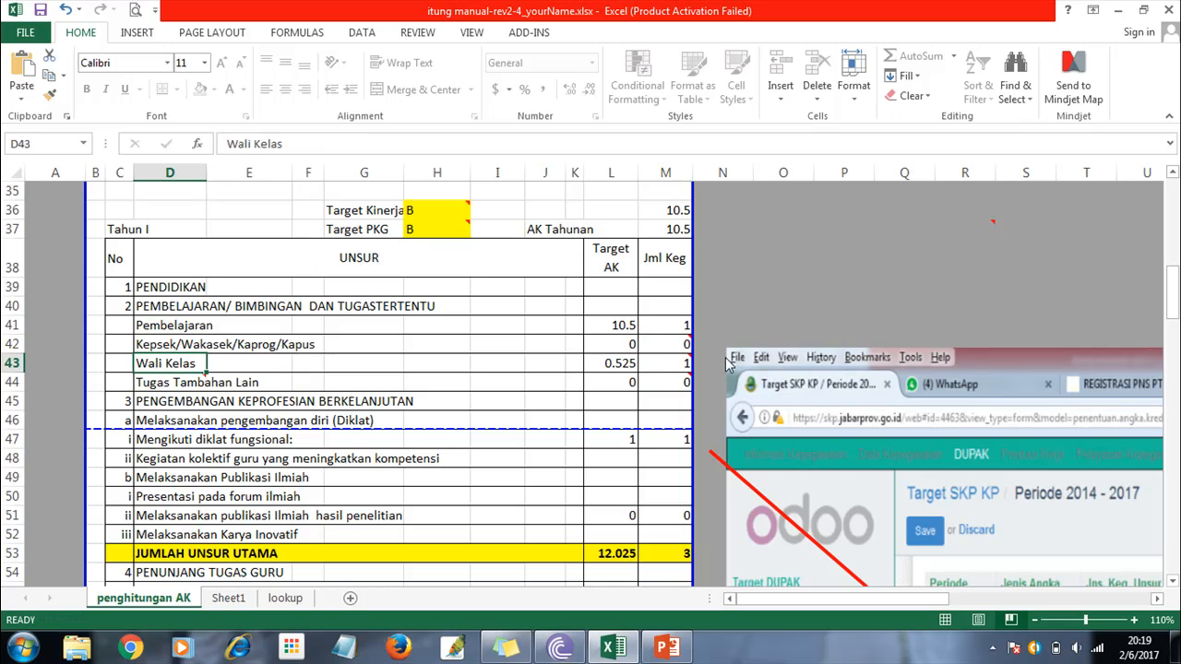
{"action": "left_click", "coordinate": [665, 358]}
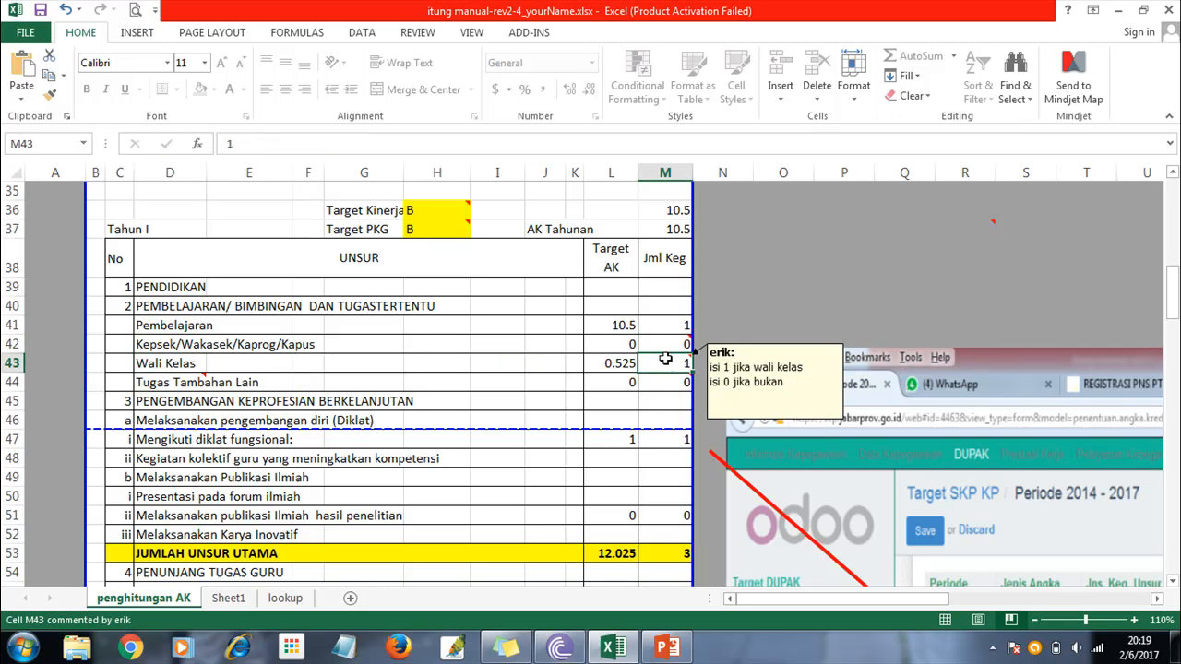
Examine the KESIMPULAN section's promotion statement, Angka Kredit Akhir, and the Unsur Utama and Pengembangan Diri requirement lines.
{"action": "left_click_drag", "start_coordinate": [1174, 297], "coordinate": [1174, 535]}
{"action": "left_click", "coordinate": [121, 345]}
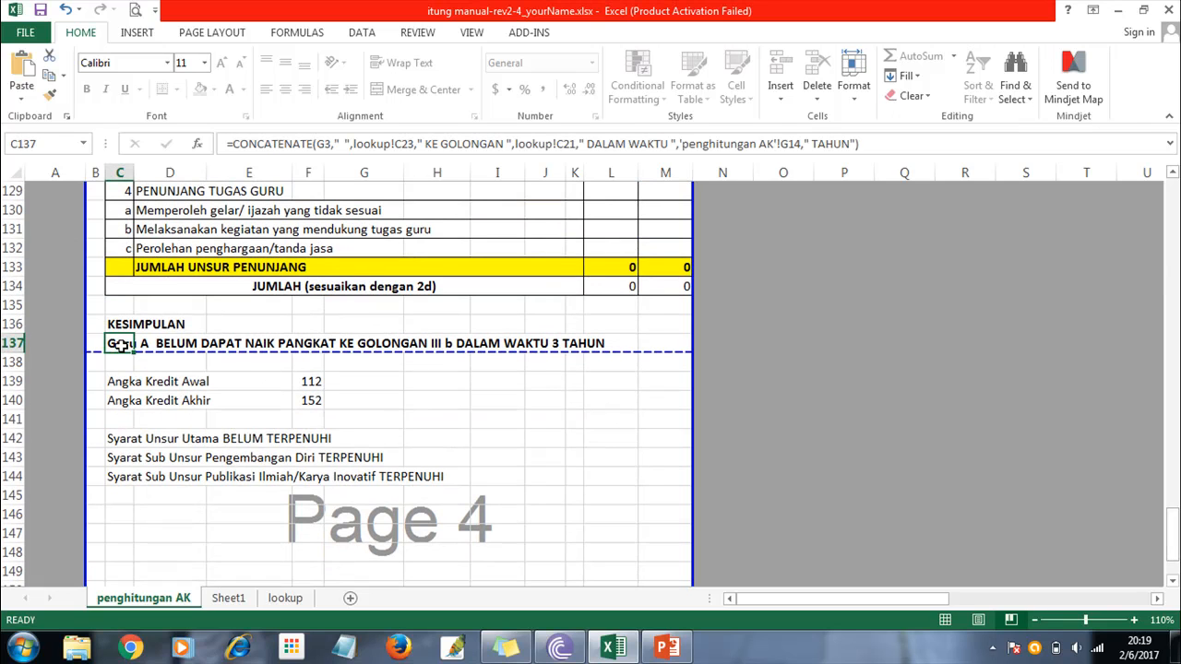
{"action": "left_click", "coordinate": [314, 399]}
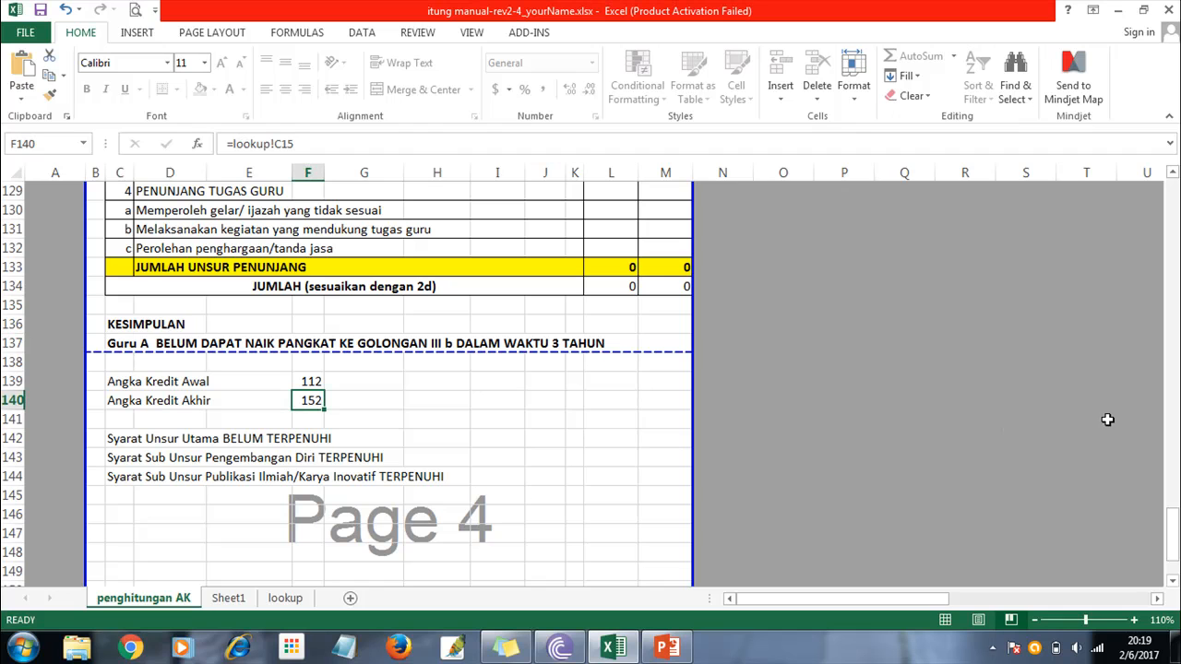
{"action": "left_click", "coordinate": [128, 441]}
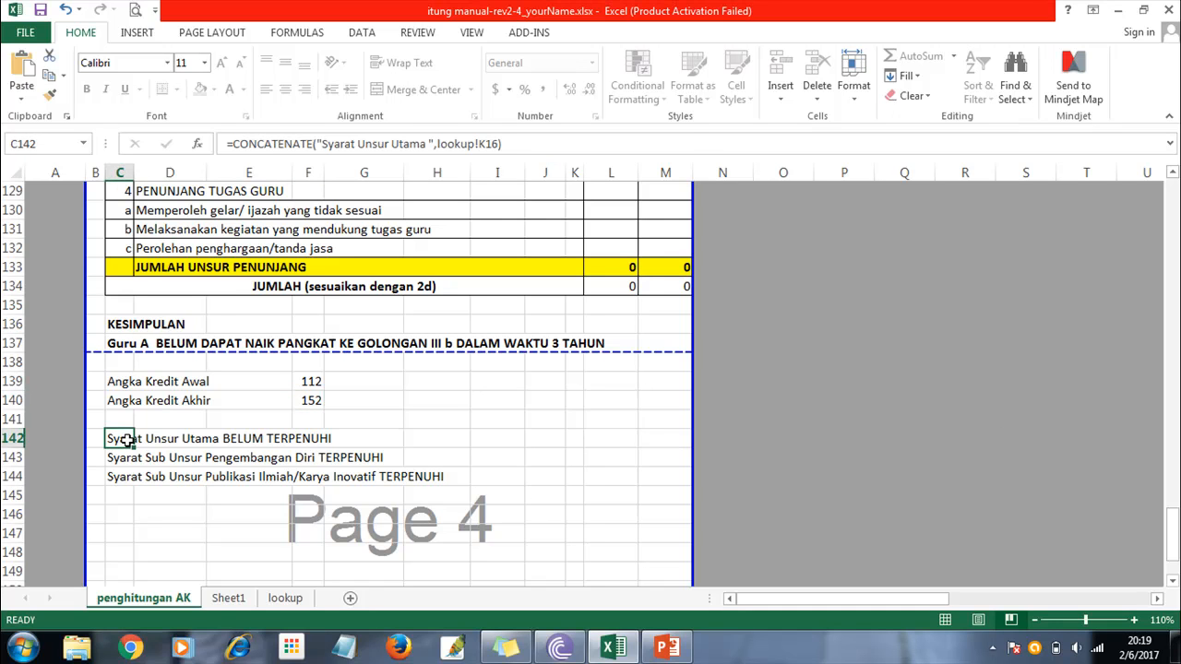
{"action": "left_click", "coordinate": [277, 441]}
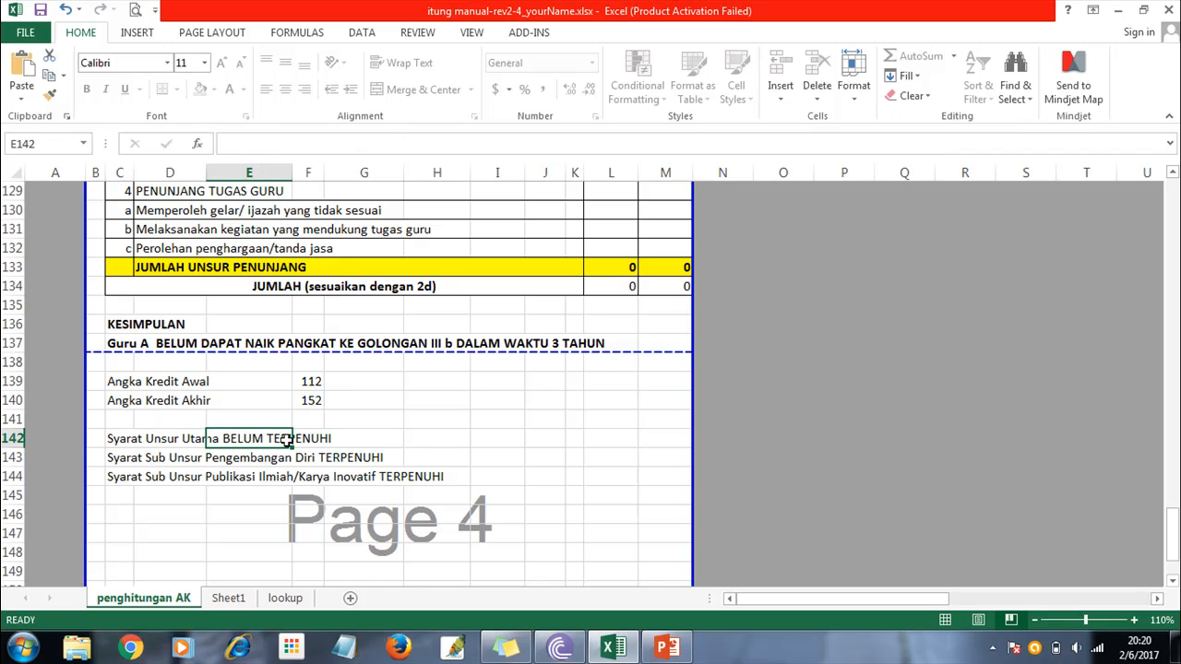
{"action": "left_click", "coordinate": [130, 459]}
{"action": "left_click", "coordinate": [329, 459]}
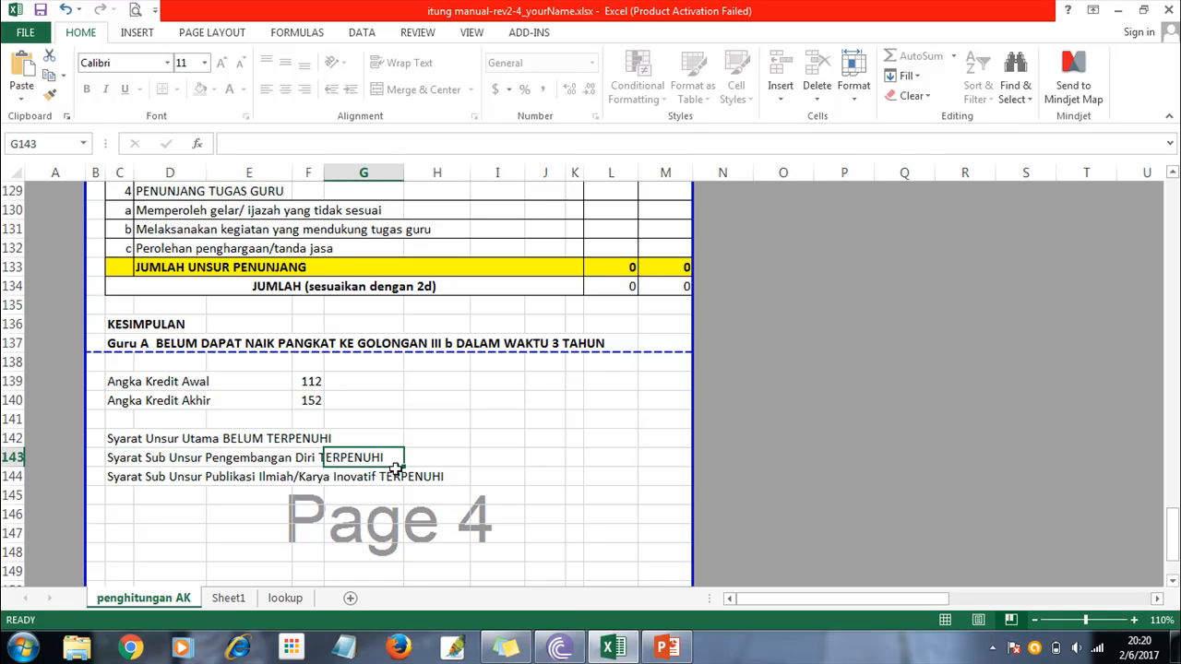
In the Tahun II table, set Target AK to 4 and Jml Keg to 1 for Melaksanakan publikasi Ilmiah hasil penelitian.
{"action": "left_click", "coordinate": [398, 474]}
{"action": "left_click_drag", "start_coordinate": [1174, 535], "coordinate": [1173, 368]}
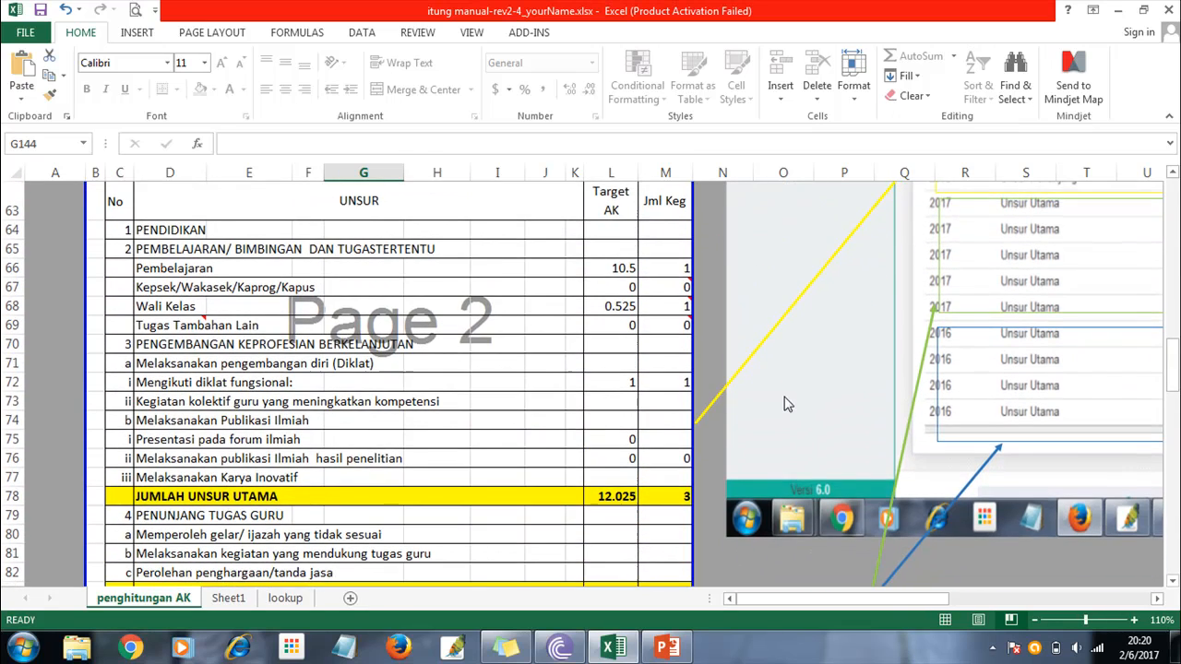
{"action": "left_click", "coordinate": [628, 458]}
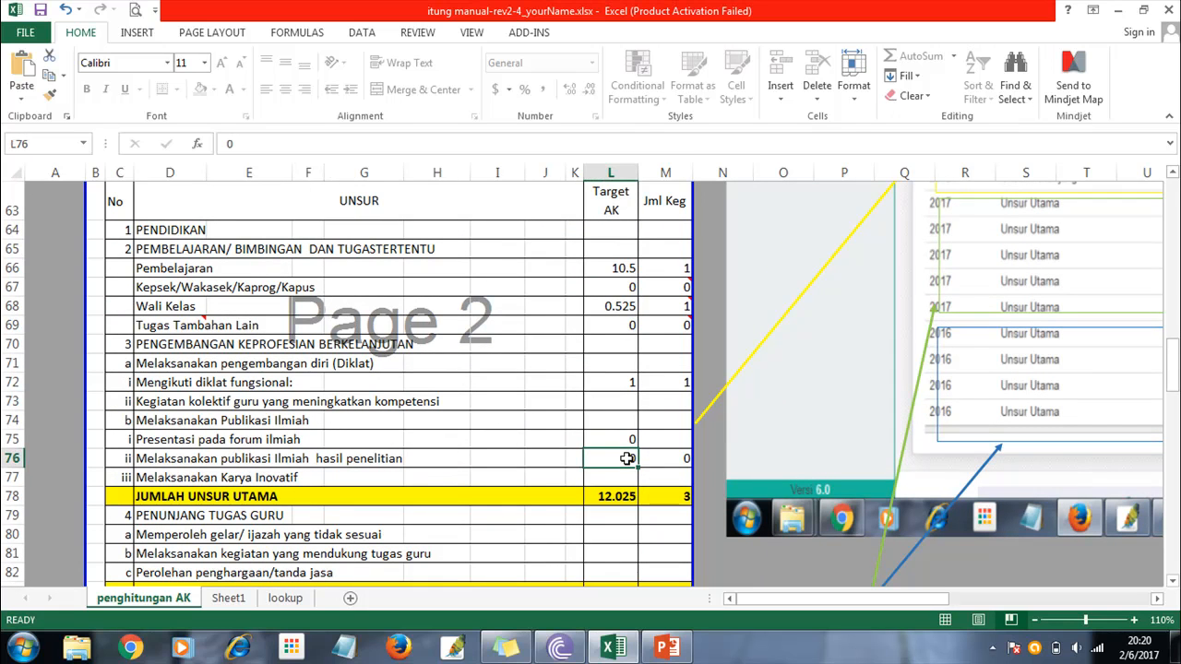
{"action": "left_click", "coordinate": [626, 458]}
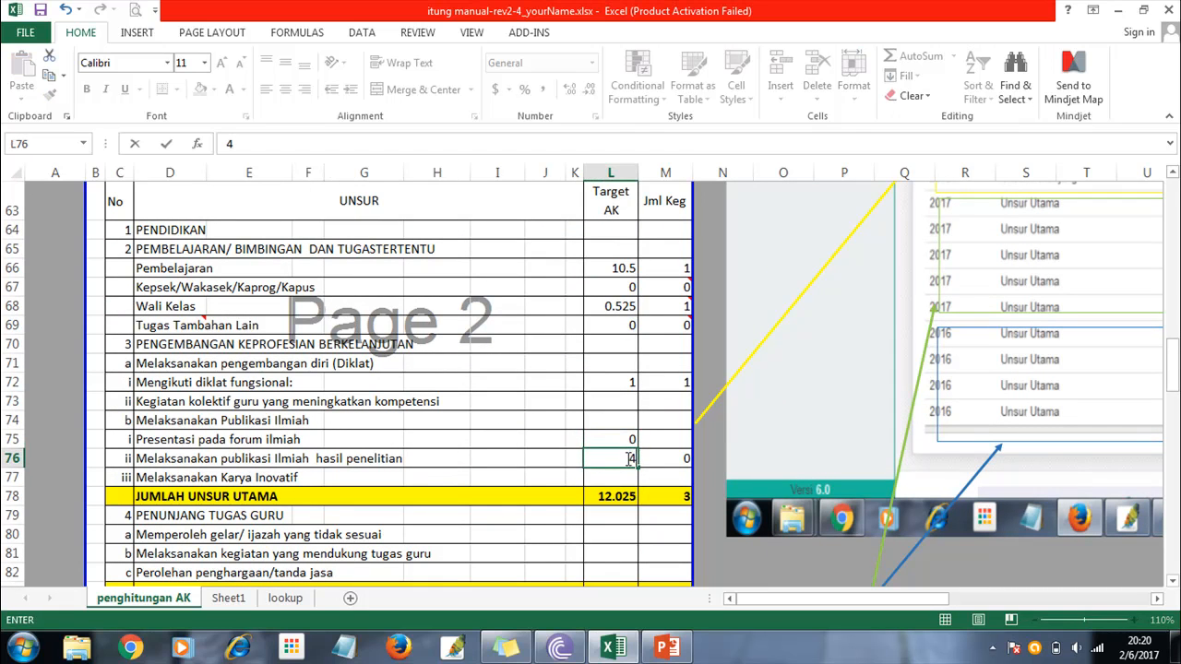
{"action": "type", "text": "4"}
{"action": "key", "text": "Tab"}
{"action": "type", "text": "01"}
{"action": "key", "text": "Return"}
Check the Unsur Utama requirement in the KESIMPULAN section and compare JML UTAMA with SYARAT UTAMA on the lookup sheet.
{"action": "left_click_drag", "start_coordinate": [1172, 340], "coordinate": [1173, 522]}
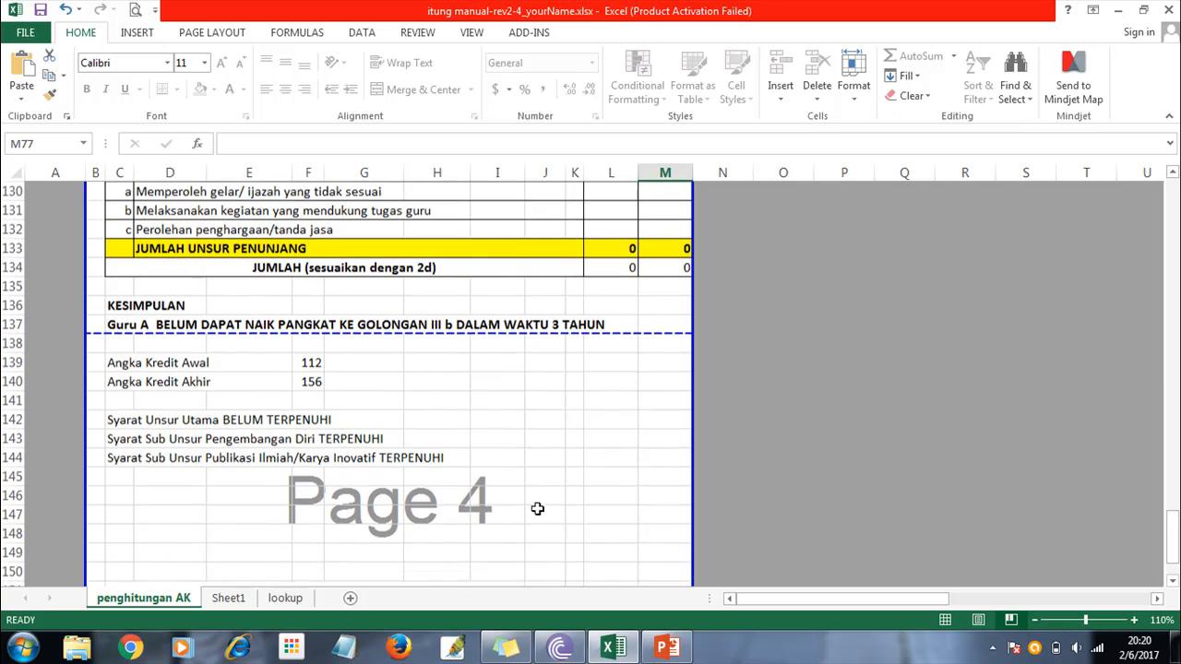
{"action": "left_click", "coordinate": [126, 417]}
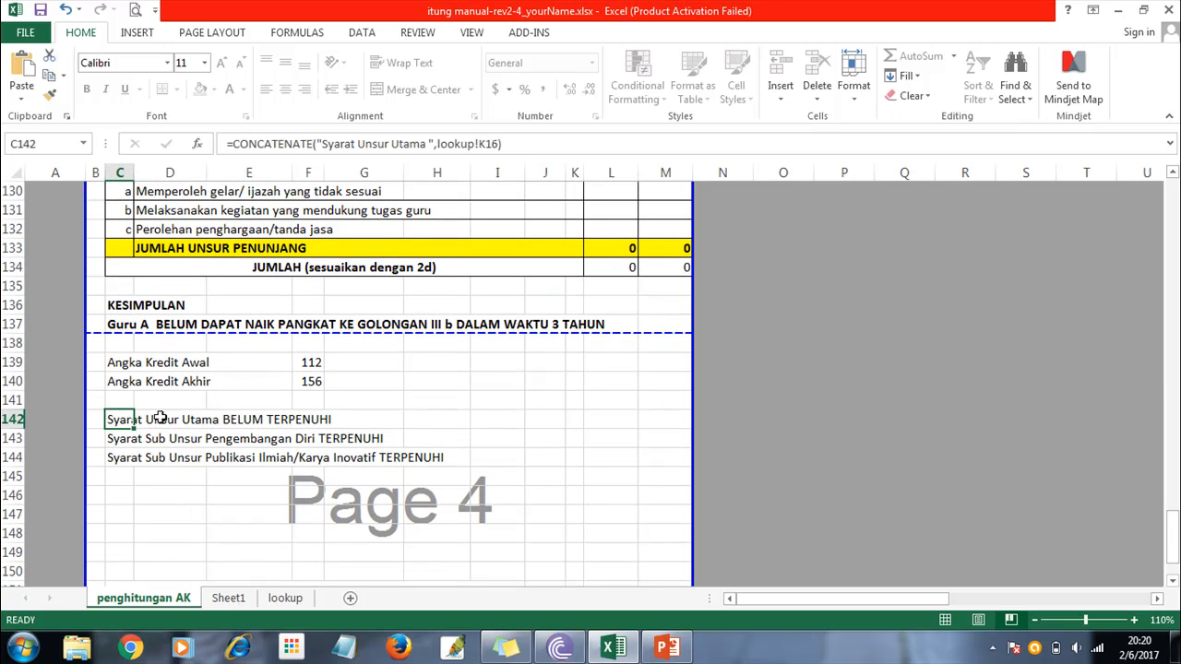
{"action": "left_click_drag", "start_coordinate": [1175, 527], "coordinate": [1174, 260]}
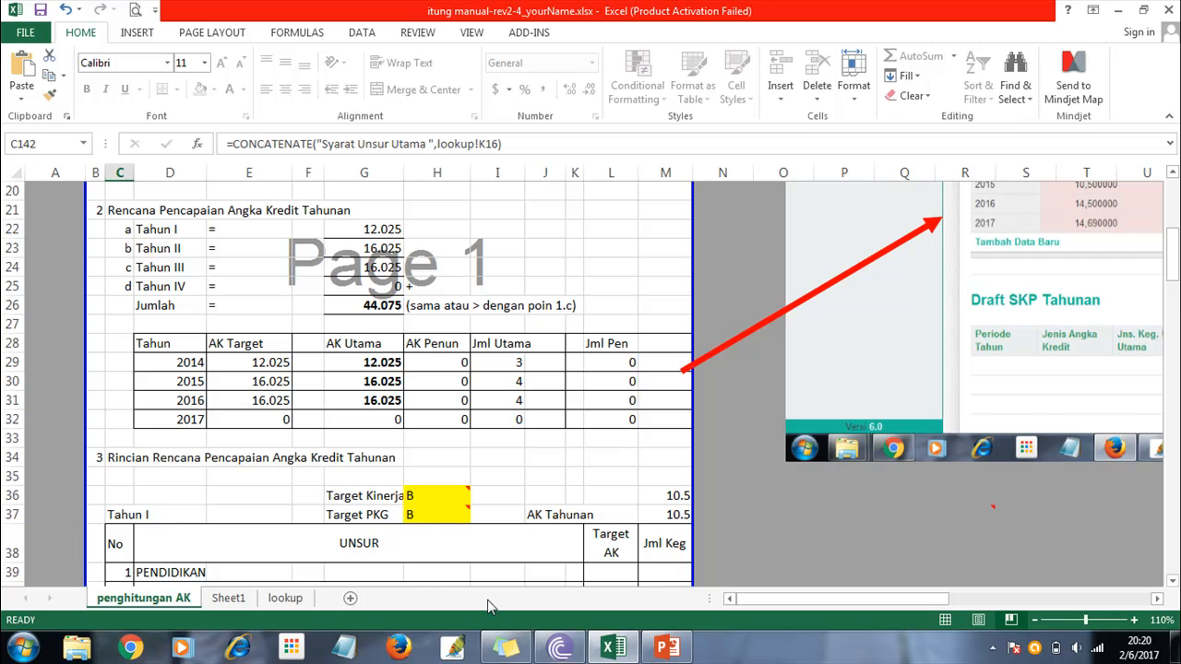
{"action": "left_click", "coordinate": [245, 598]}
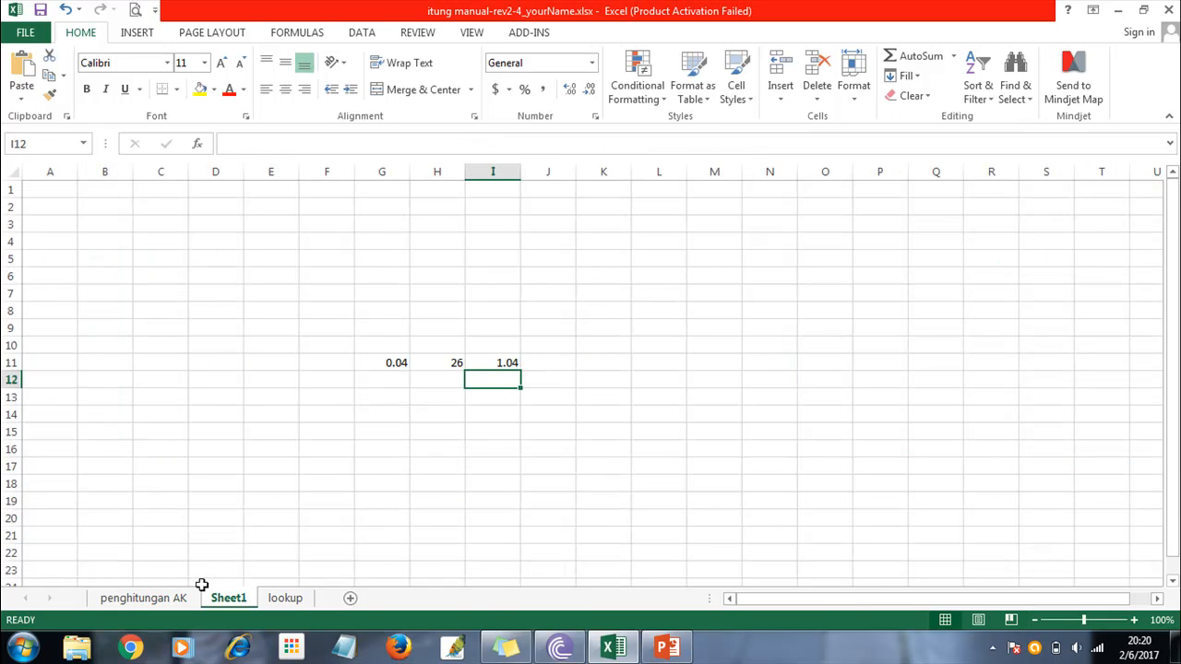
{"action": "left_click", "coordinate": [281, 598]}
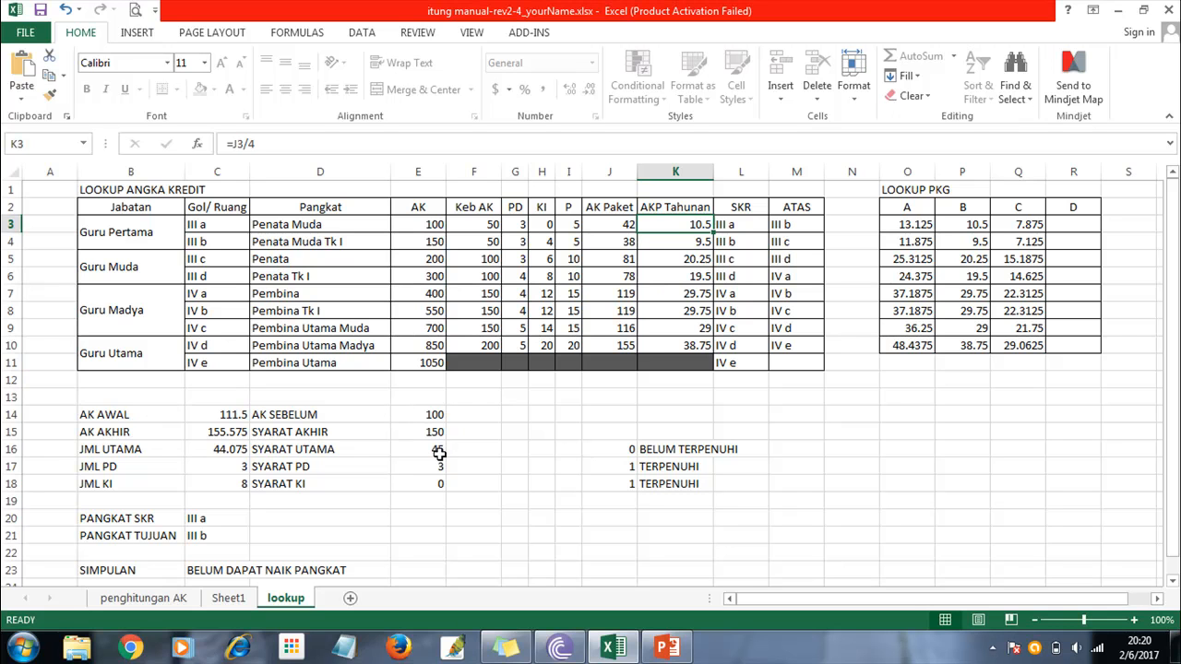
{"action": "left_click", "coordinate": [144, 597]}
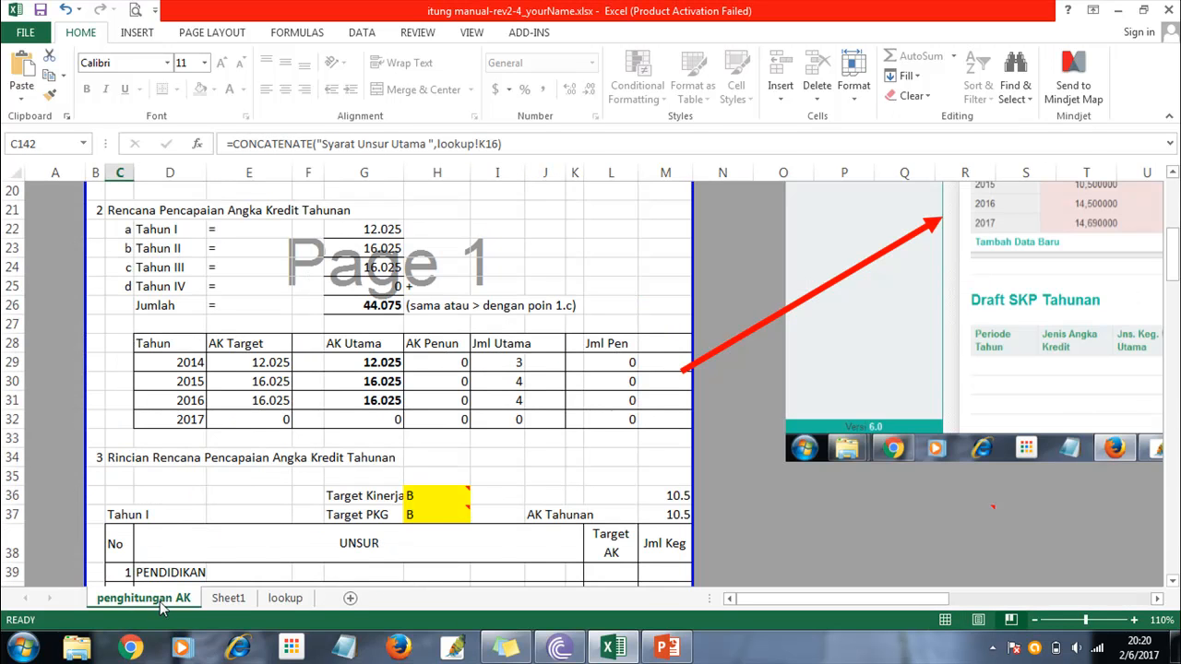
In the Tahun I table, set Target AK to 4 and Jml Keg to 1 for Melaksanakan publikasi Ilmiah hasil penelitian.
{"action": "left_click_drag", "start_coordinate": [1174, 224], "coordinate": [1173, 298]}
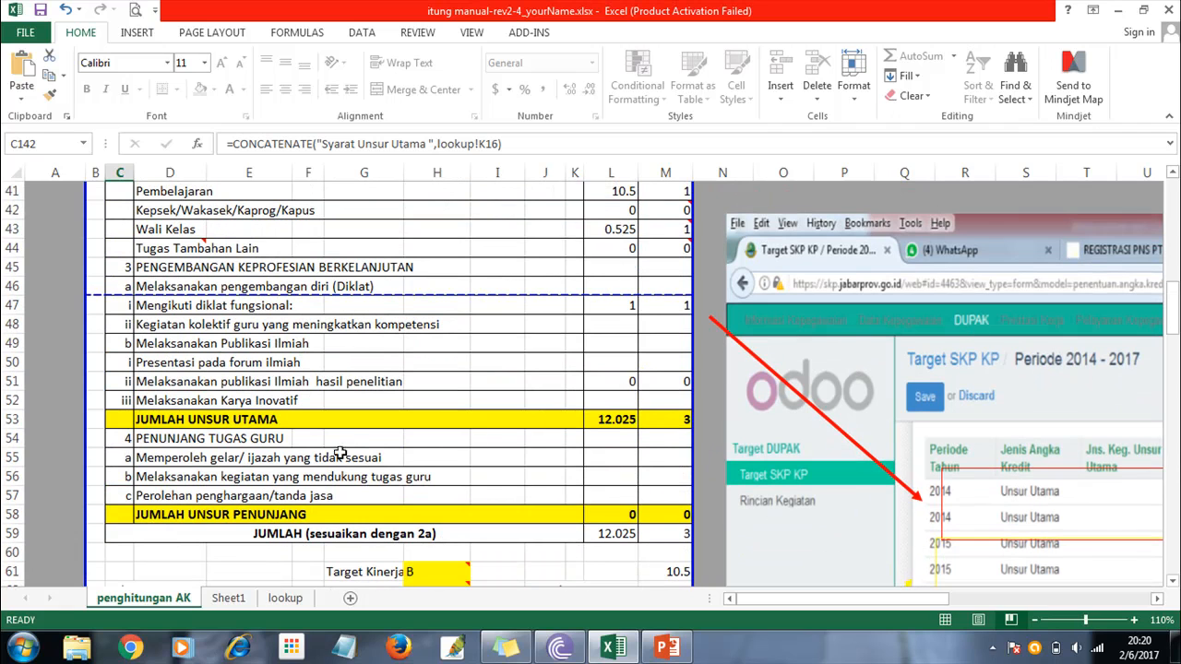
{"action": "left_click", "coordinate": [631, 380]}
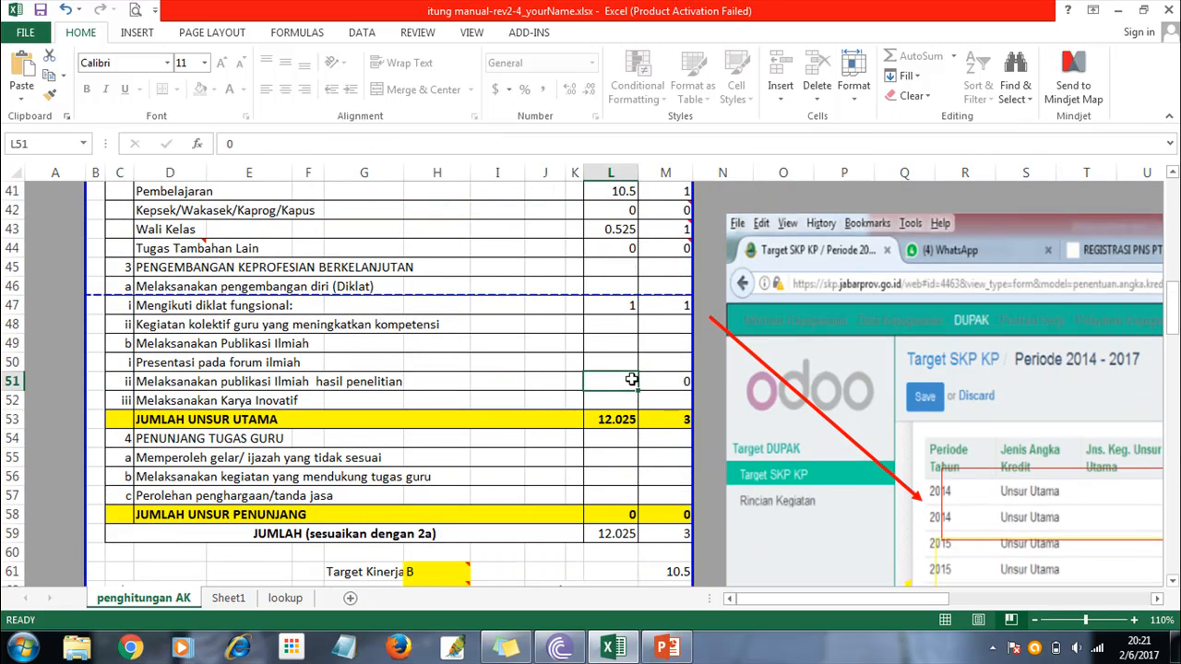
{"action": "type", "text": "4"}
{"action": "key", "text": "Tab"}
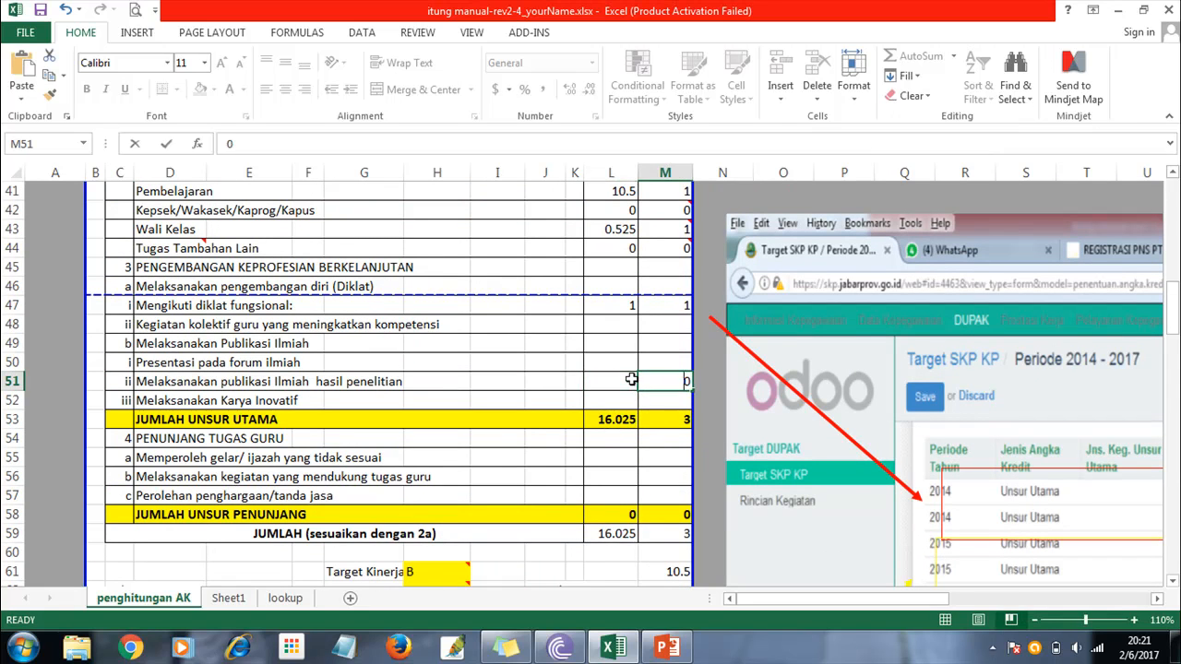
{"action": "type", "text": "1"}
{"action": "key", "text": "Return"}
Review the Syarat Unsur Utama line and the promotion statement in the KESIMPULAN section.
{"action": "left_click_drag", "start_coordinate": [1167, 311], "coordinate": [1173, 559]}
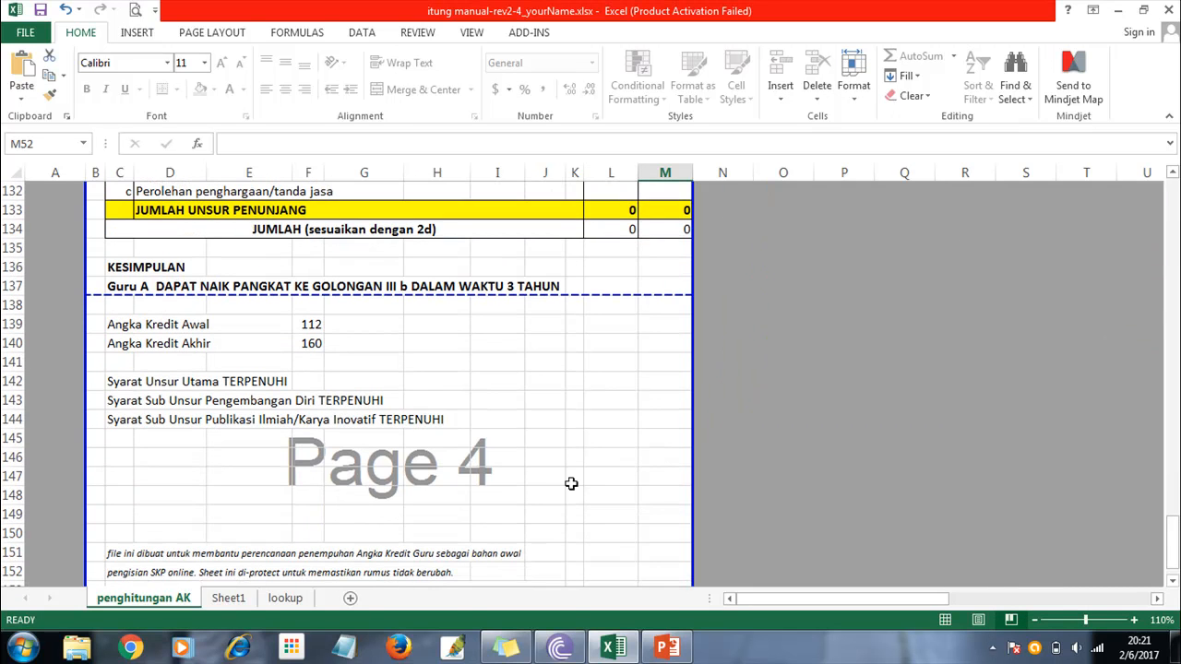
{"action": "left_click", "coordinate": [134, 387]}
{"action": "left_click", "coordinate": [244, 380]}
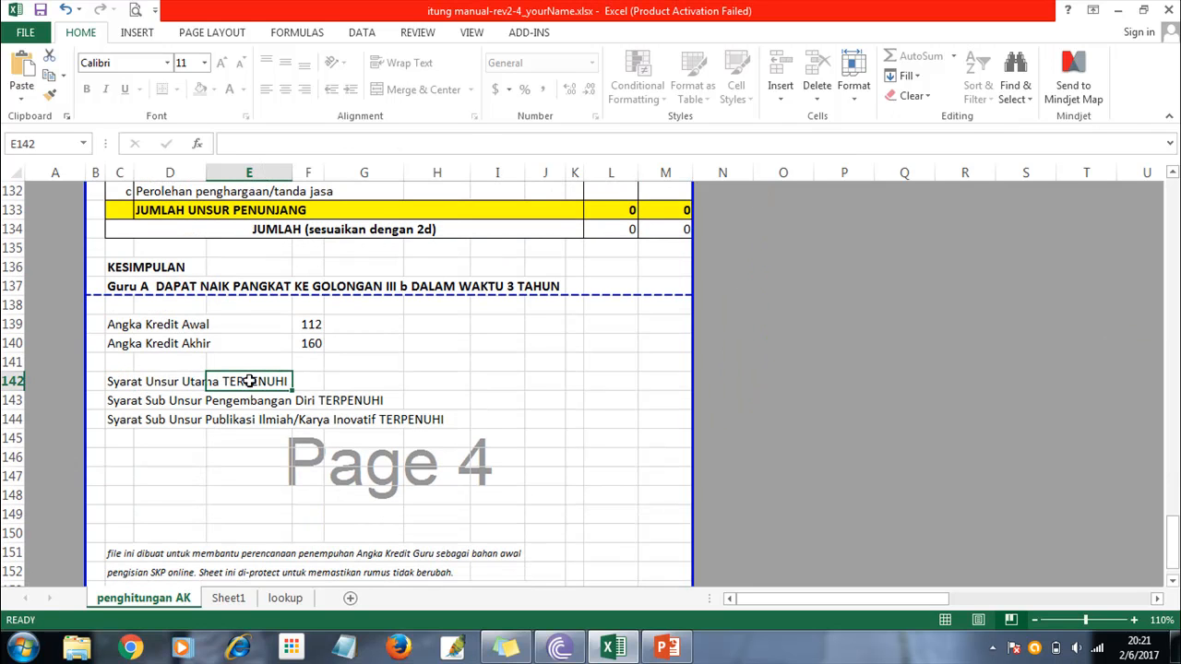
{"action": "left_click_drag", "start_coordinate": [1173, 539], "coordinate": [1174, 538]}
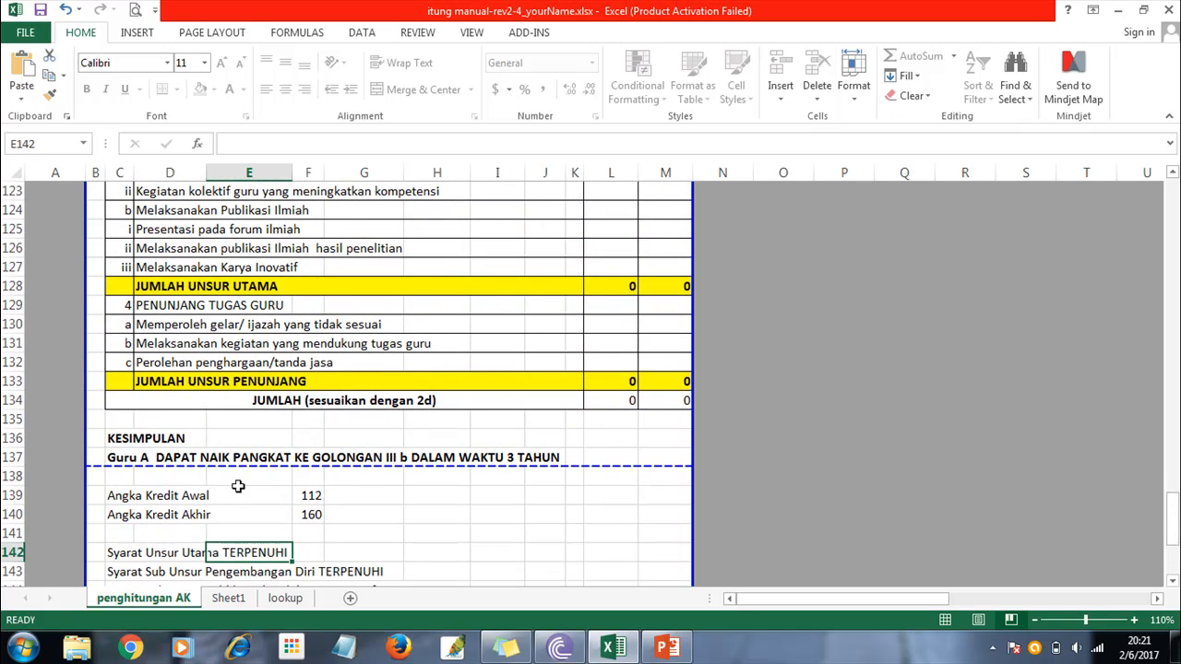
{"action": "left_click", "coordinate": [108, 457]}
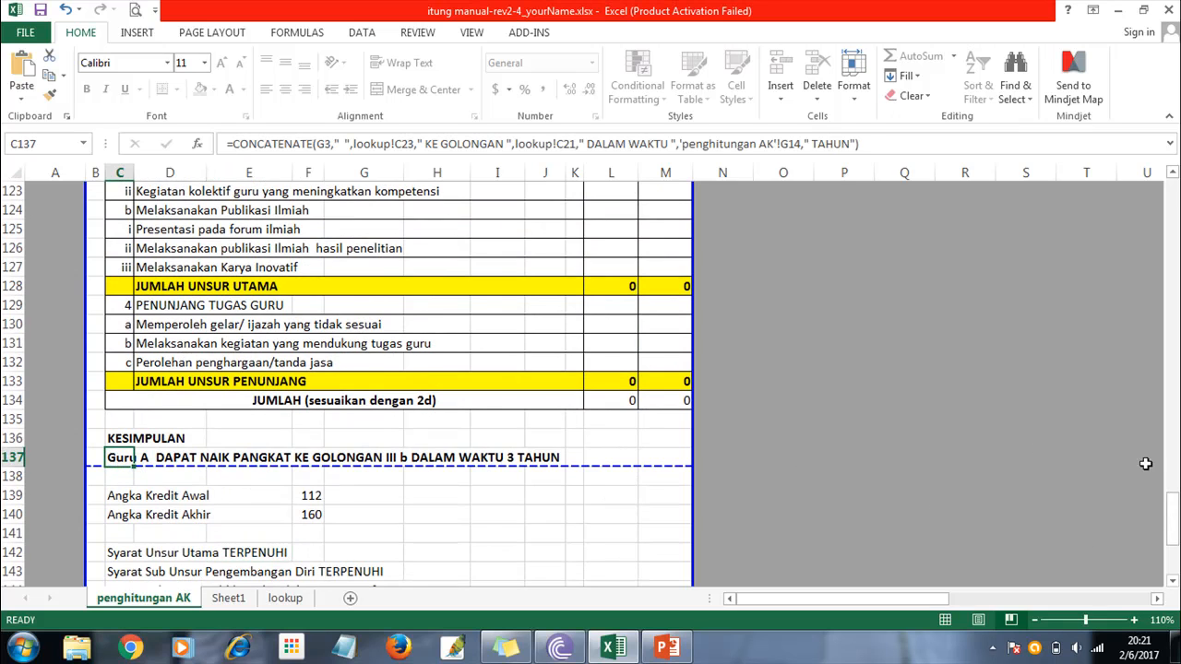
{"action": "left_click_drag", "start_coordinate": [1171, 516], "coordinate": [1171, 474]}
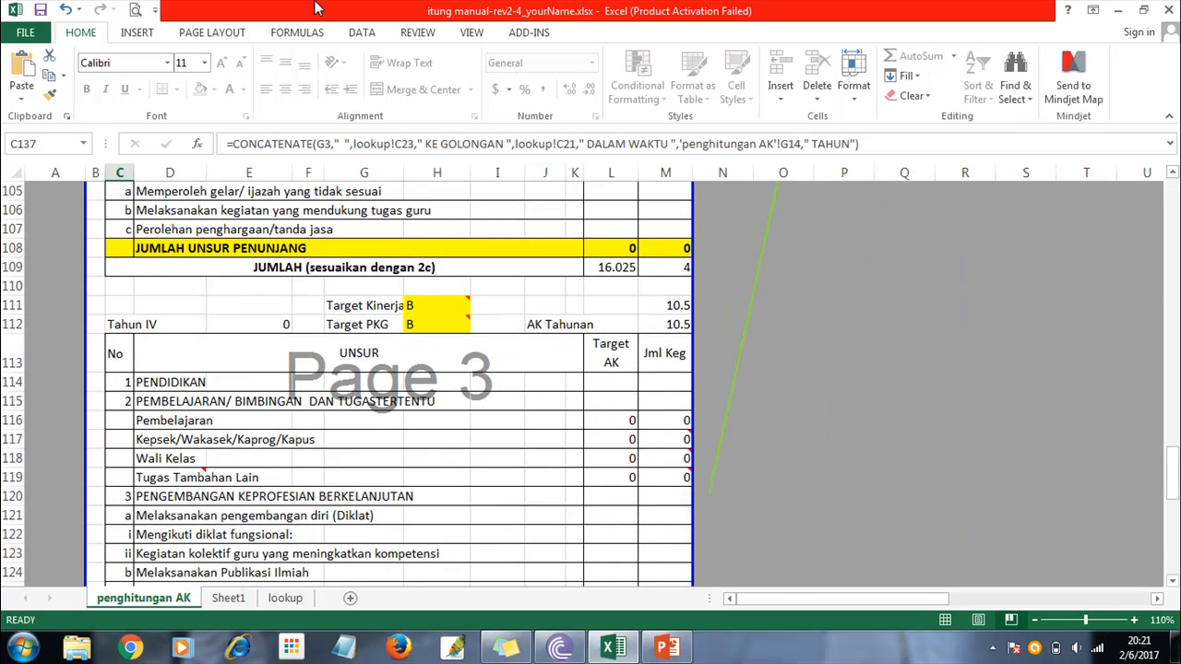
Save the workbook under the new name itung manual-rev2-4_GuruA.xlsx in the SKP 2016 DEs folder.
{"action": "left_click", "coordinate": [26, 32]}
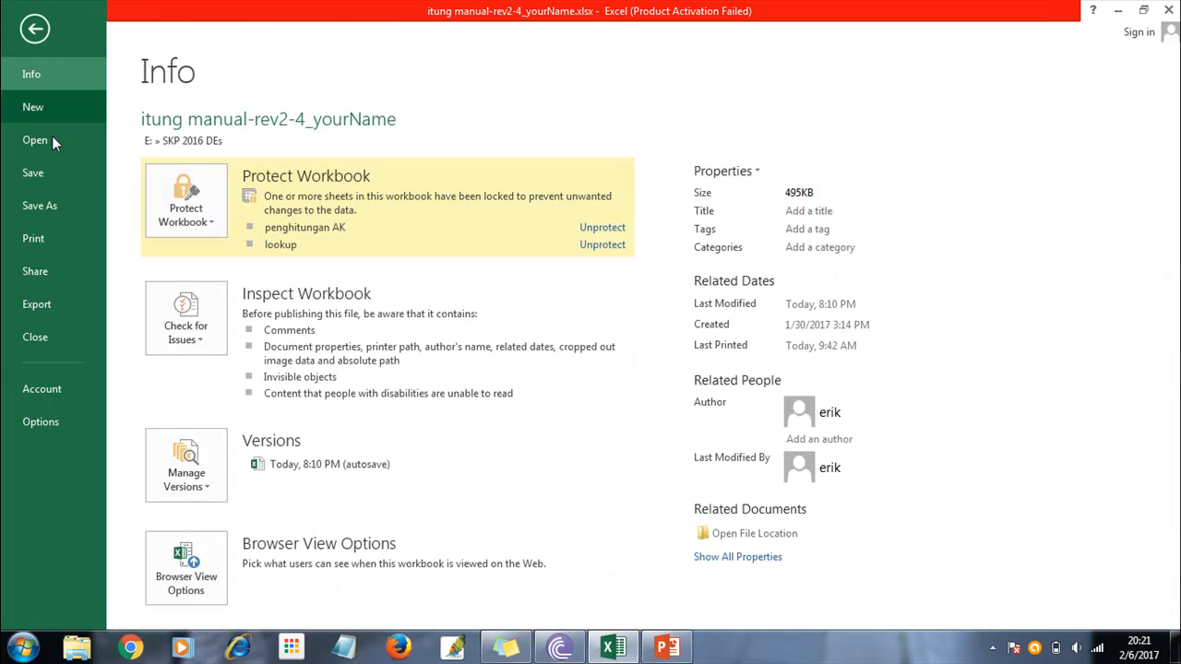
{"action": "left_click", "coordinate": [68, 209]}
{"action": "left_click", "coordinate": [460, 214]}
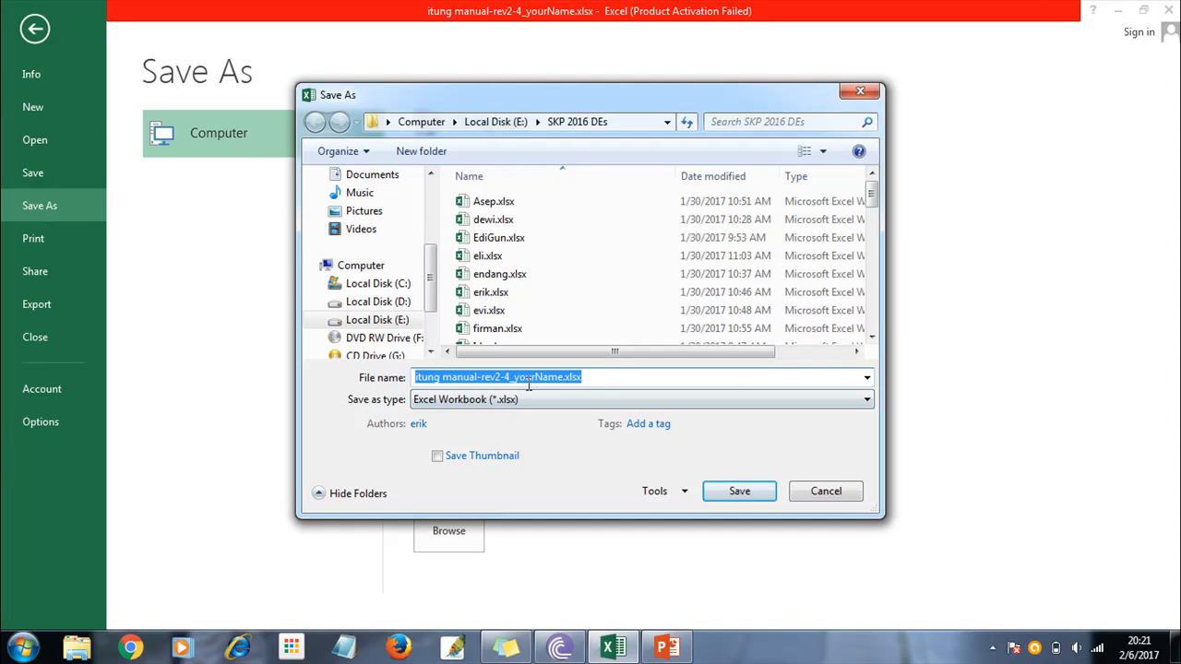
{"action": "left_click", "coordinate": [520, 378]}
{"action": "left_click_drag", "start_coordinate": [515, 377], "coordinate": [587, 379]}
{"action": "type", "text": "GuruA"}
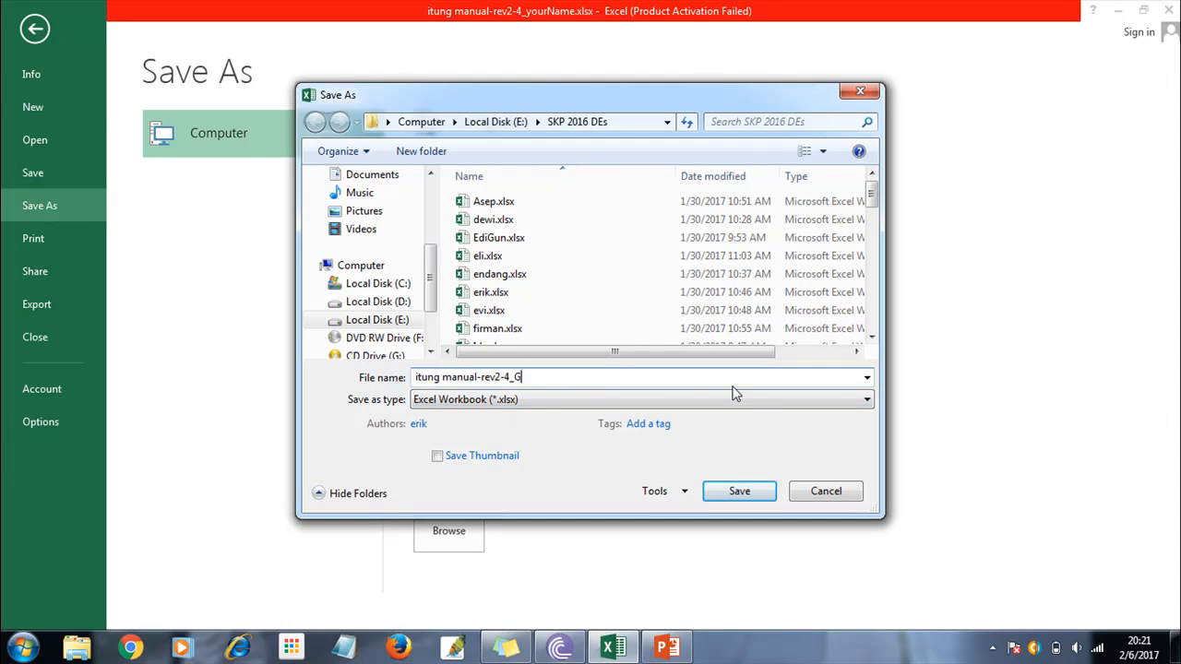
{"action": "left_click", "coordinate": [736, 493]}
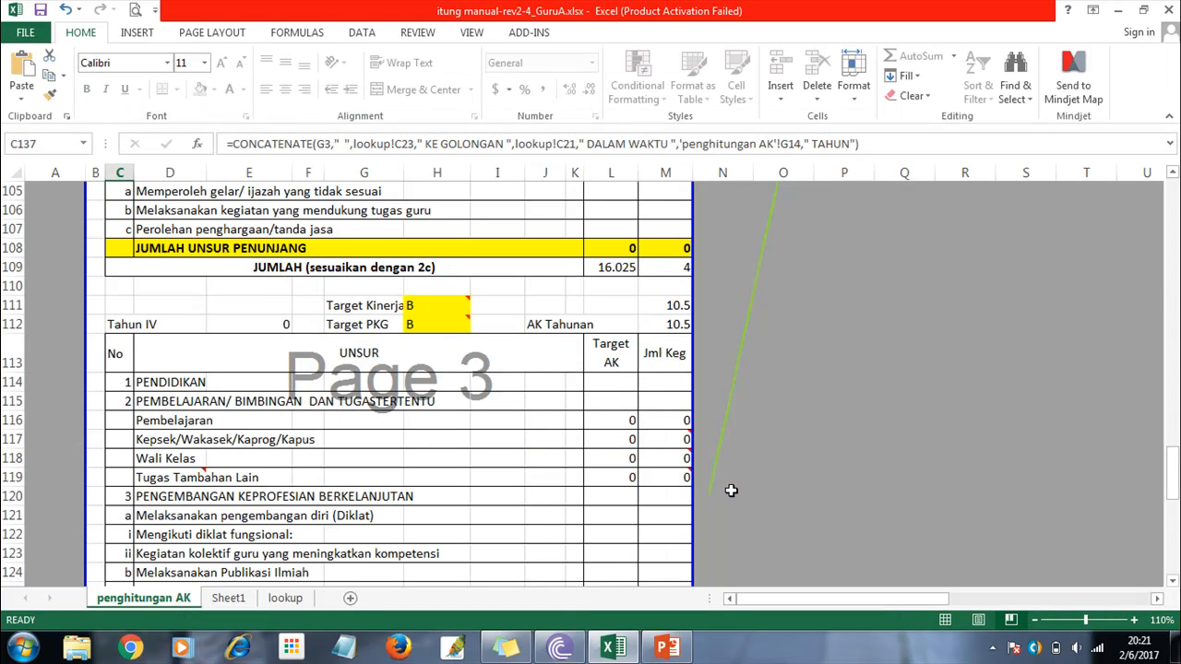
Switch to the PowerPoint presentation and read the KASUS 2 slide's rank and additional-duty details for Guru B.
{"action": "left_click", "coordinate": [667, 647]}
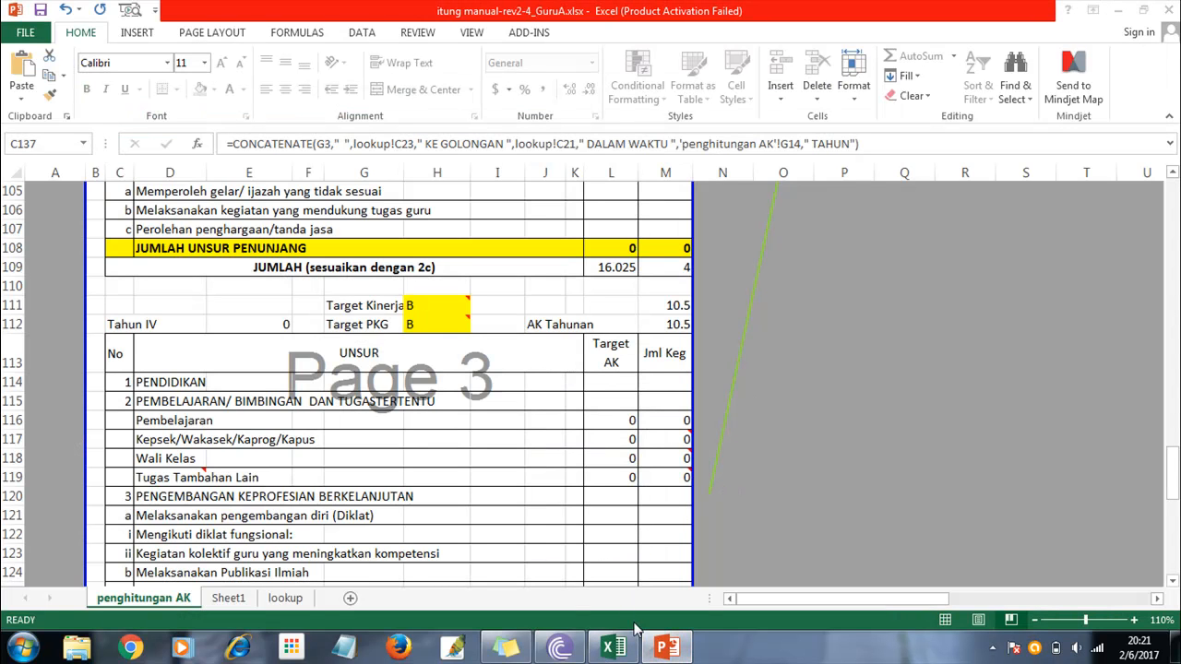
{"action": "left_click", "coordinate": [670, 651]}
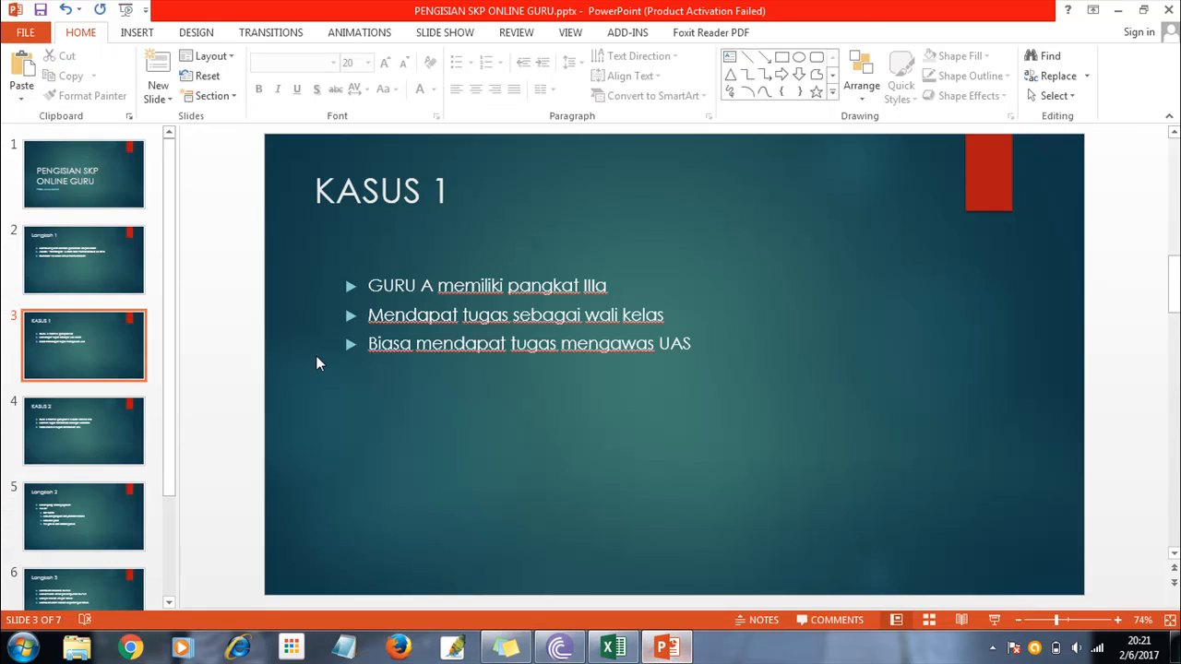
{"action": "left_click", "coordinate": [93, 437]}
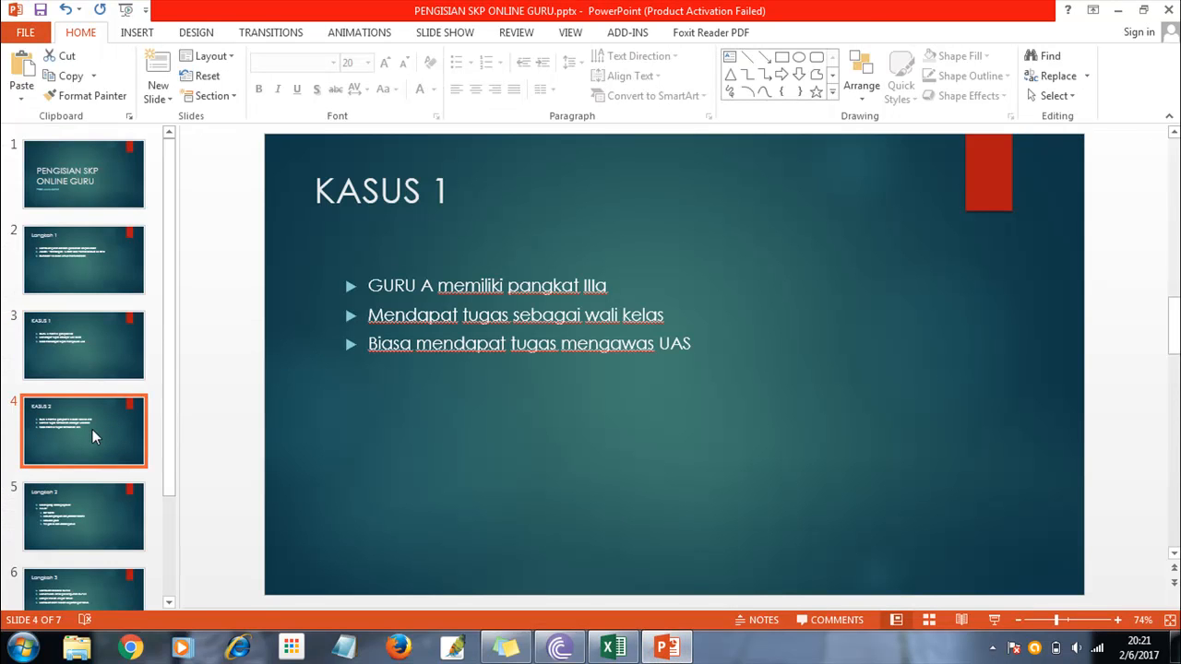
{"action": "left_click", "coordinate": [509, 286]}
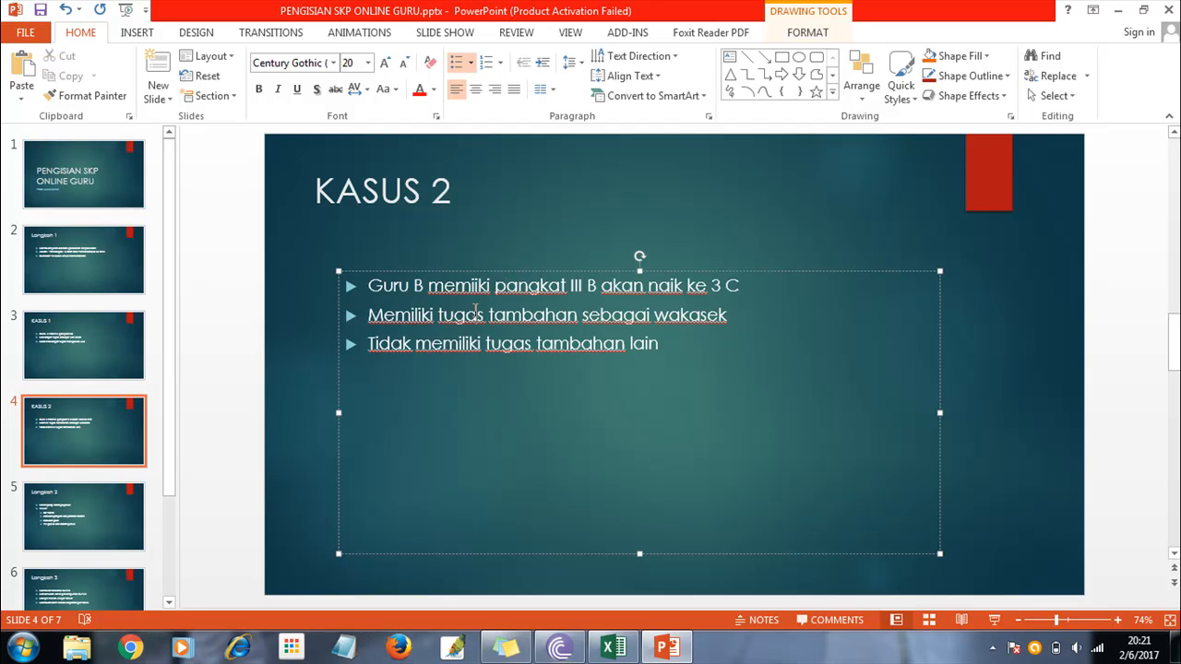
{"action": "left_click_drag", "start_coordinate": [671, 344], "coordinate": [368, 344]}
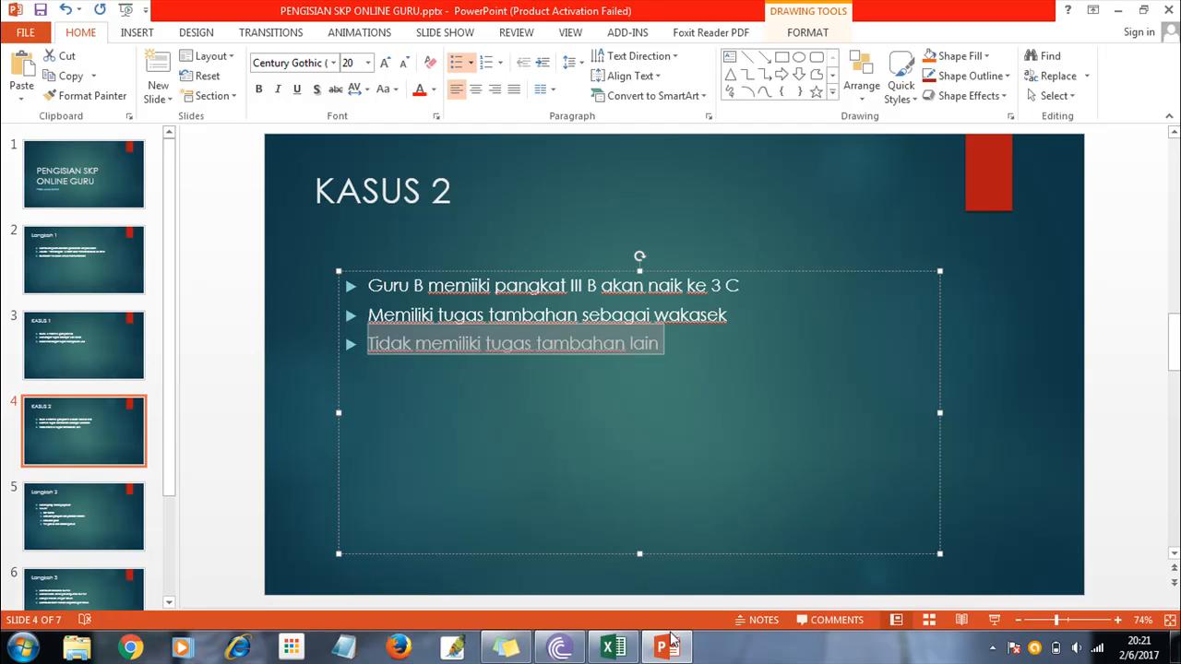
Return to the Excel workbook and save a copy as itung manual-rev2-4_GuruB.xlsx in the SKP 2016 DEs folder.
{"action": "left_click", "coordinate": [613, 648]}
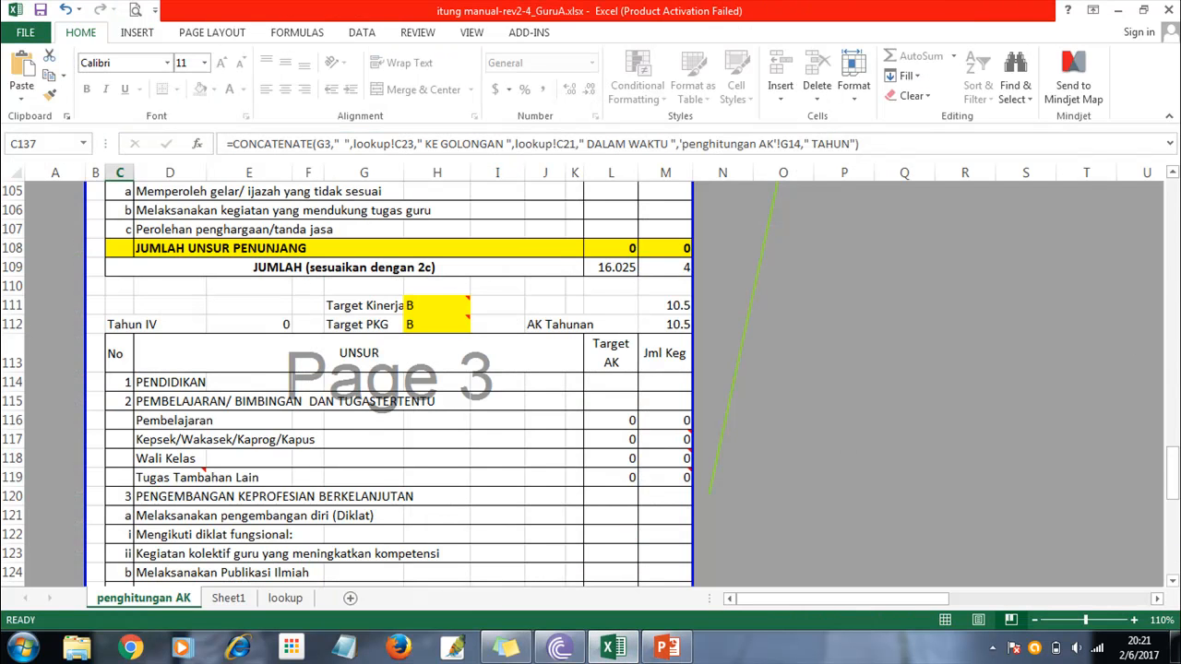
{"action": "left_click_drag", "start_coordinate": [1171, 472], "coordinate": [1171, 205]}
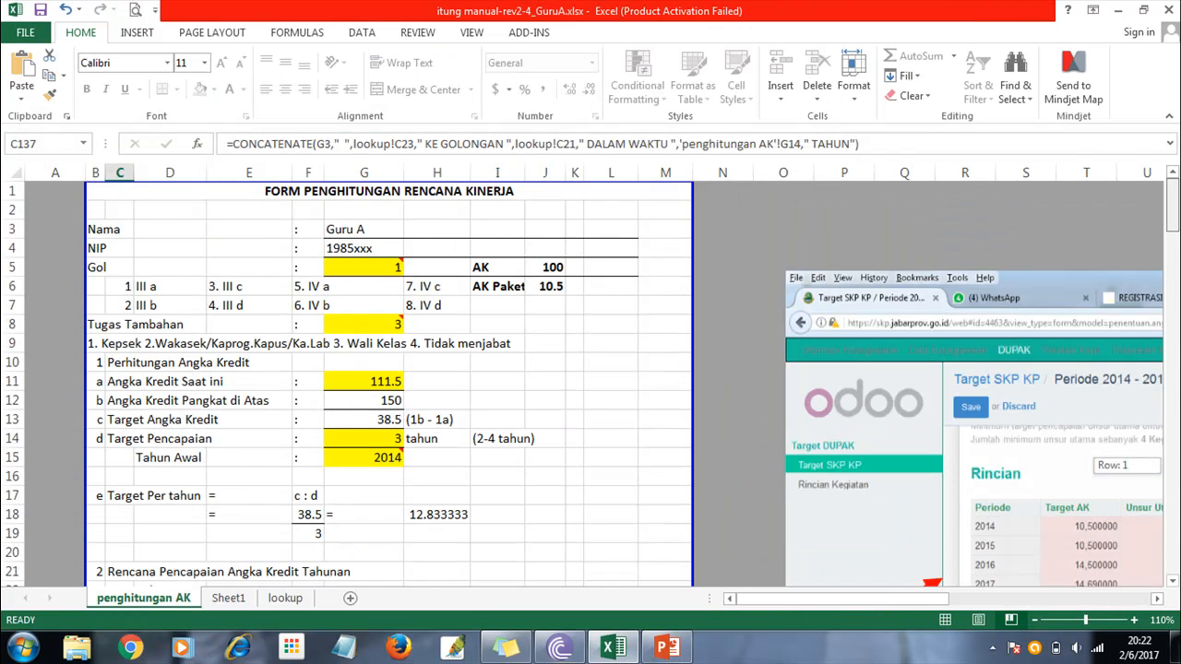
{"action": "left_click", "coordinate": [44, 28]}
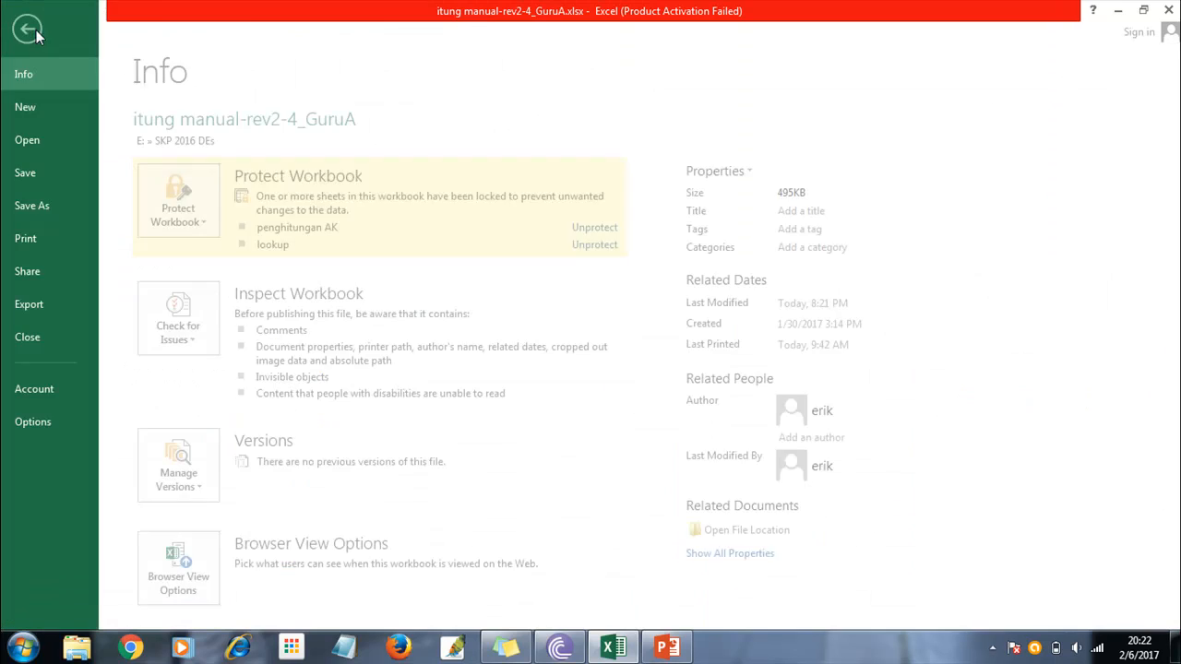
{"action": "left_click", "coordinate": [60, 207]}
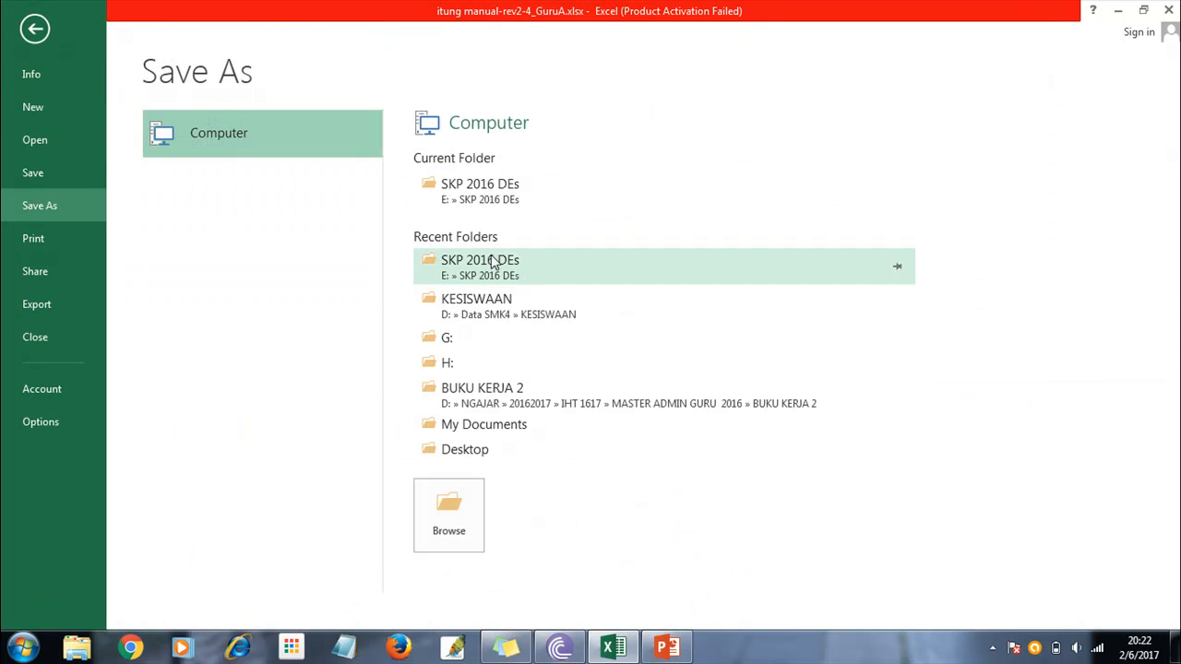
{"action": "left_click", "coordinate": [430, 191]}
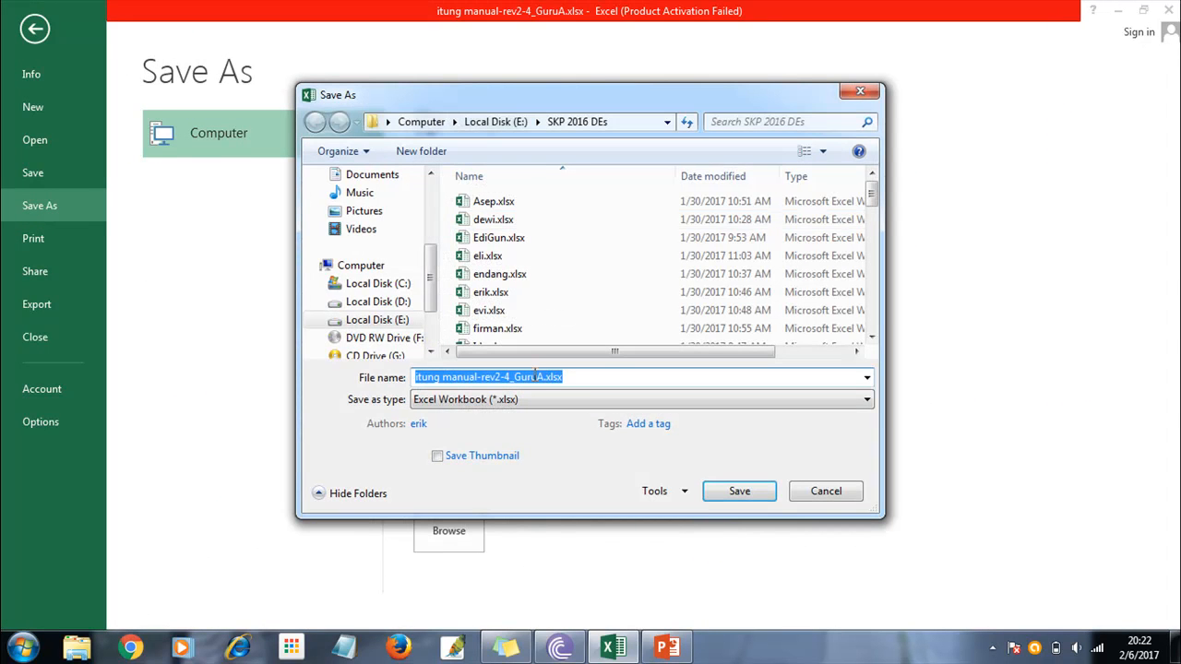
{"action": "left_click", "coordinate": [539, 377]}
{"action": "type", "text": "B"}
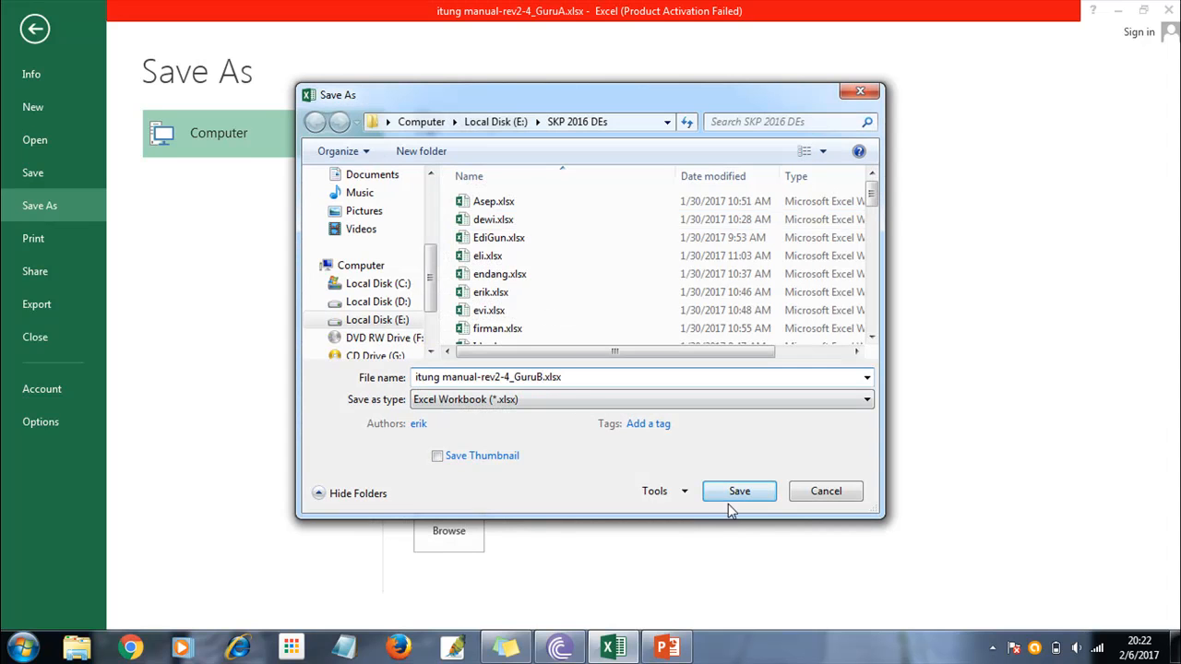
{"action": "left_click", "coordinate": [732, 501]}
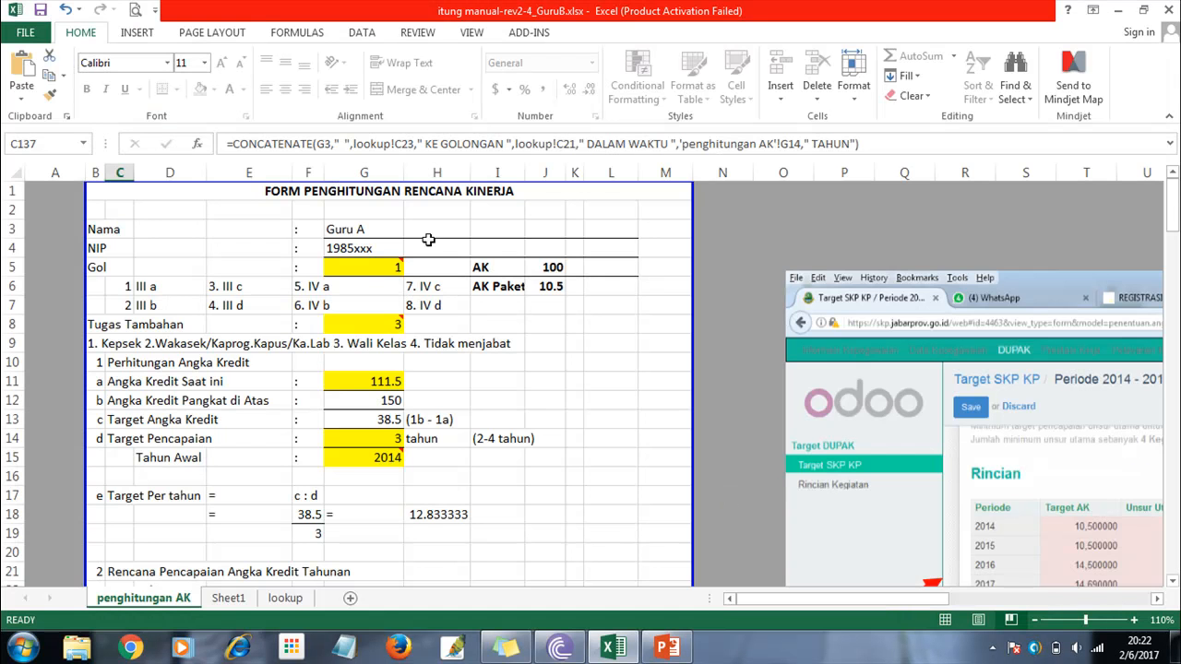
Change the Nama entry to Guru B and locate the III b option in the Gol code list.
{"action": "left_click", "coordinate": [341, 232]}
{"action": "left_click", "coordinate": [337, 146]}
{"action": "key", "text": "BackSpace"}
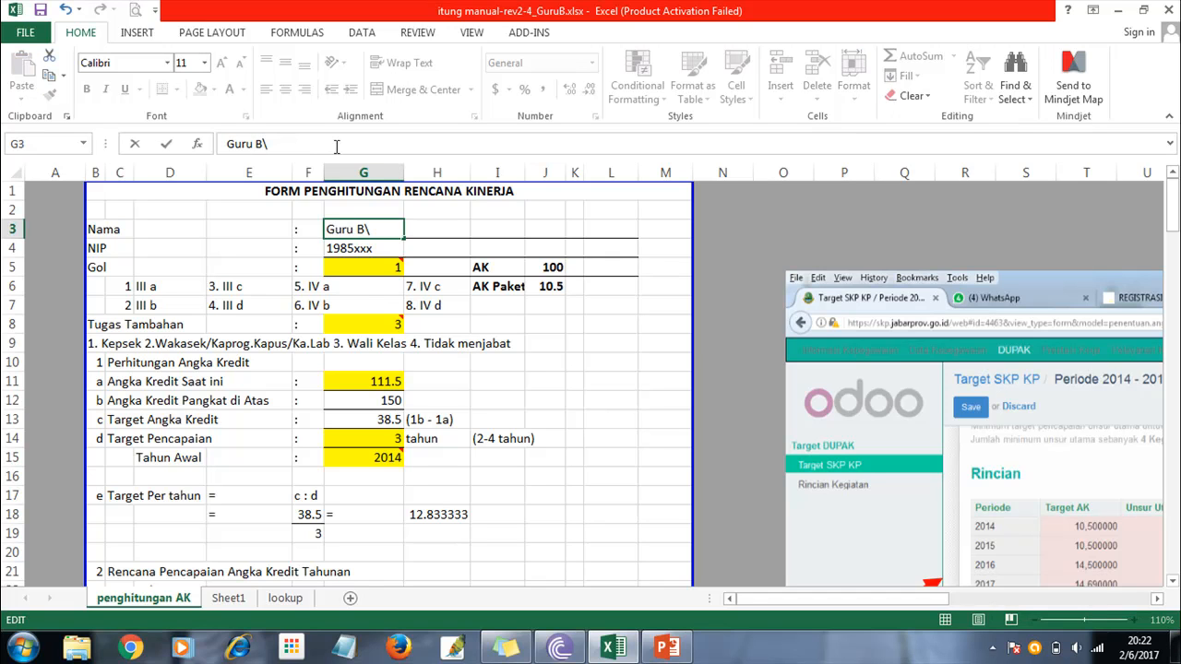
{"action": "type", "text": "B\\"}
{"action": "key", "text": "BackSpace"}
{"action": "key", "text": "Return"}
{"action": "left_click", "coordinate": [148, 302]}
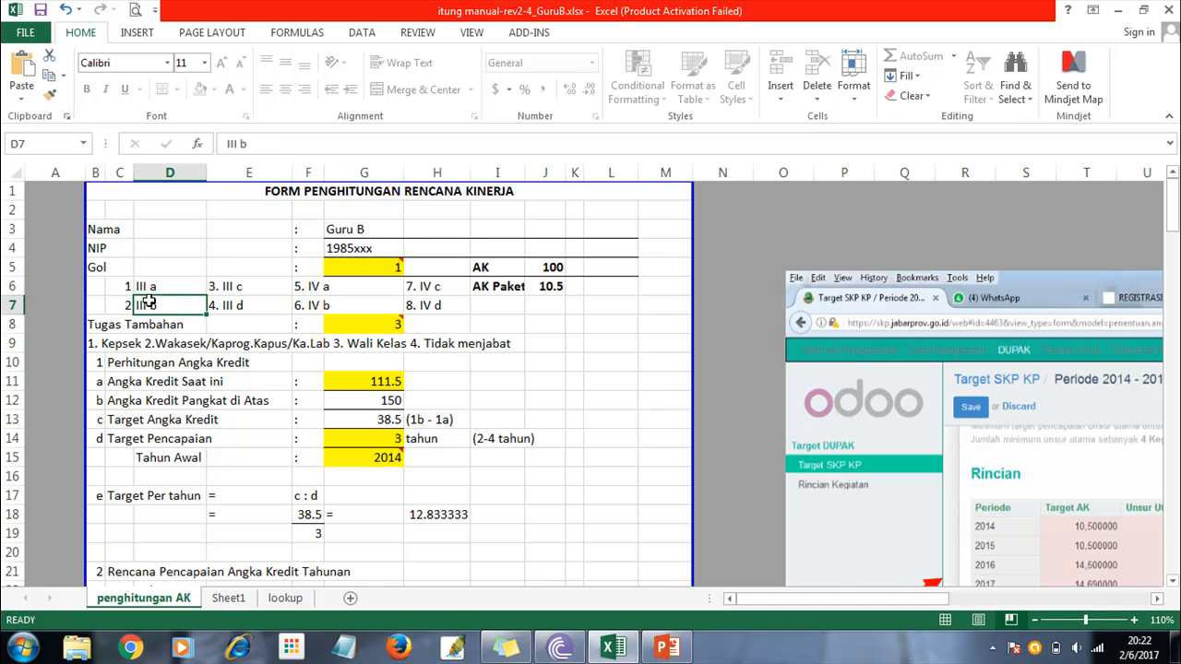
Set the Gol code to 2 and the Tugas Tambahan code to 2 for Guru B.
{"action": "left_click", "coordinate": [377, 266]}
{"action": "type", "text": "2"}
{"action": "key", "text": "Return"}
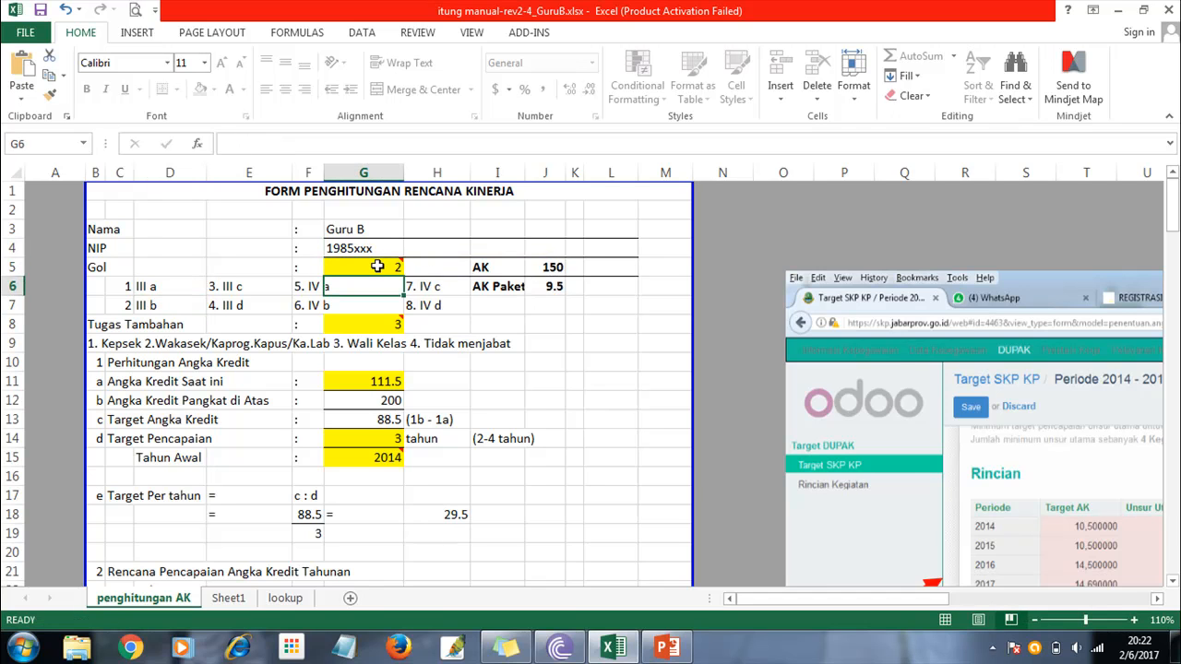
{"action": "left_click", "coordinate": [569, 267]}
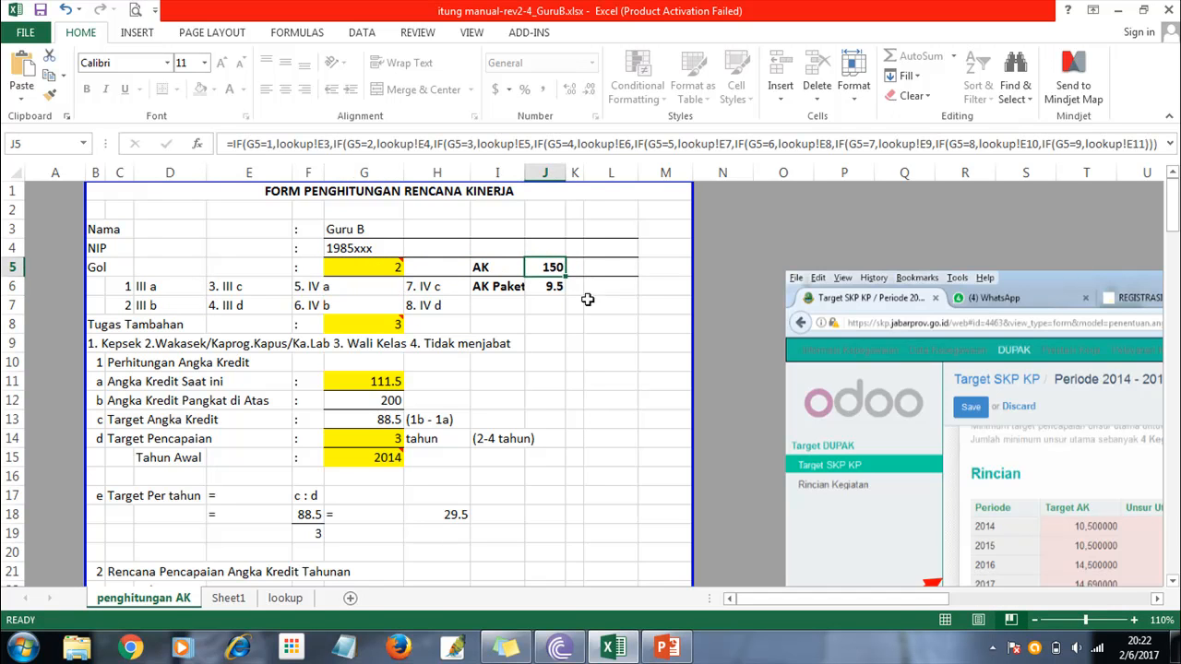
{"action": "left_click", "coordinate": [395, 325]}
{"action": "type", "text": "2"}
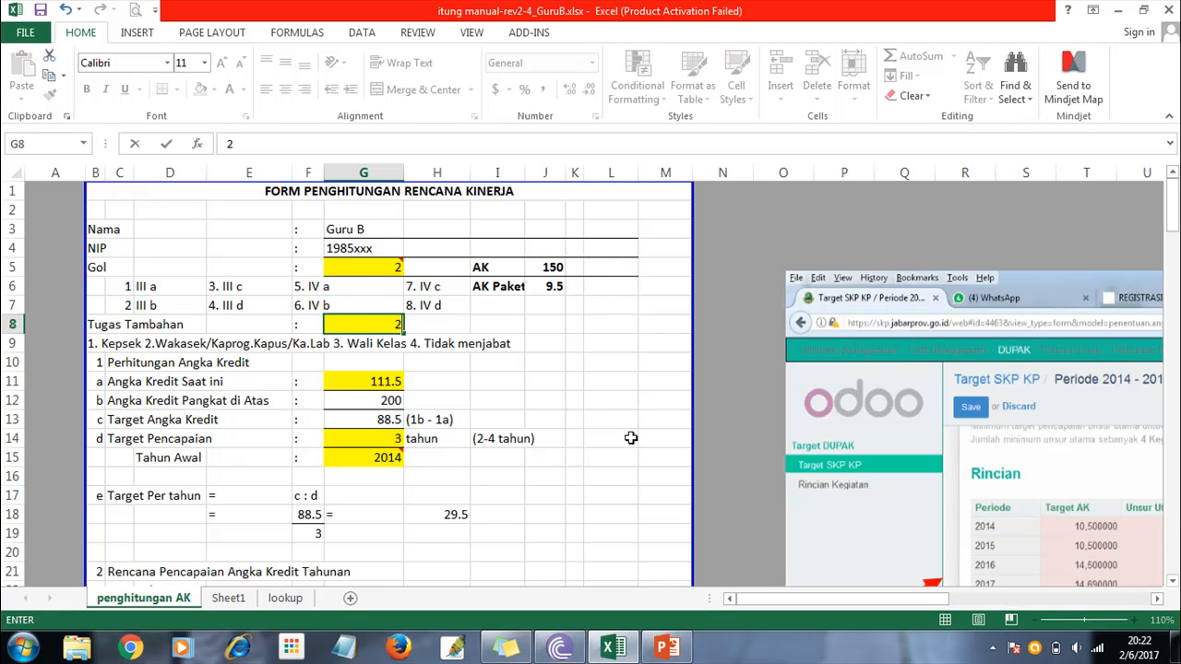
{"action": "key", "text": "Return"}
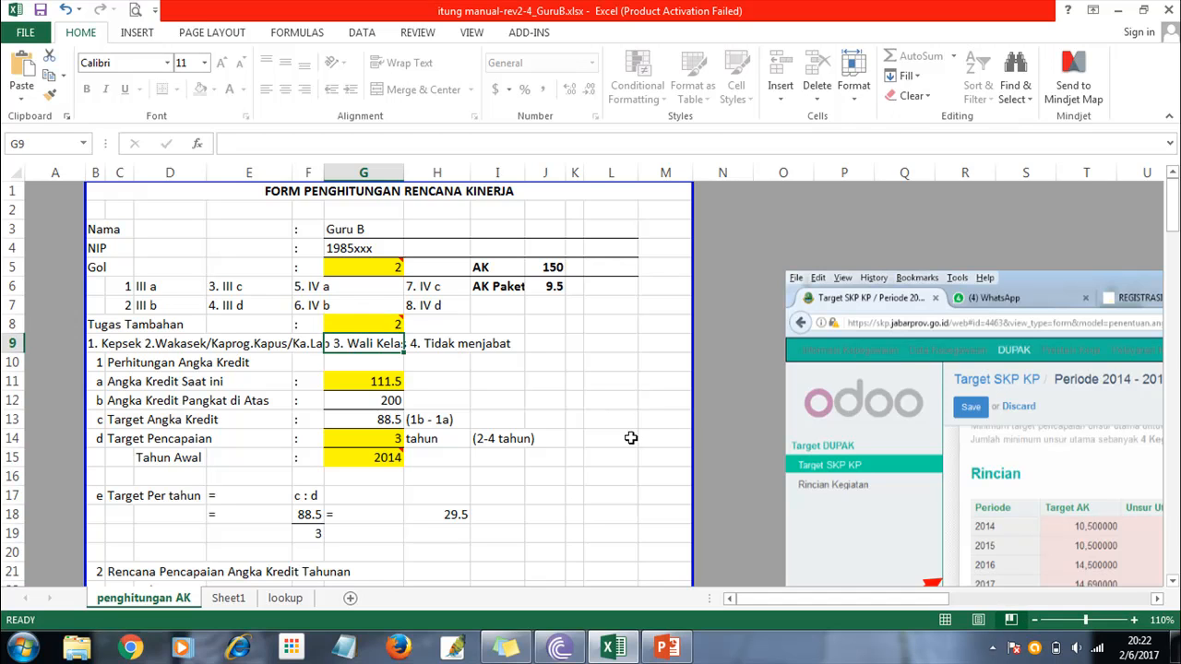
Set Angka Kredit Saat ini to 160 and check the resulting Target Angka Kredit.
{"action": "left_click", "coordinate": [362, 381]}
{"action": "type", "text": "1"}
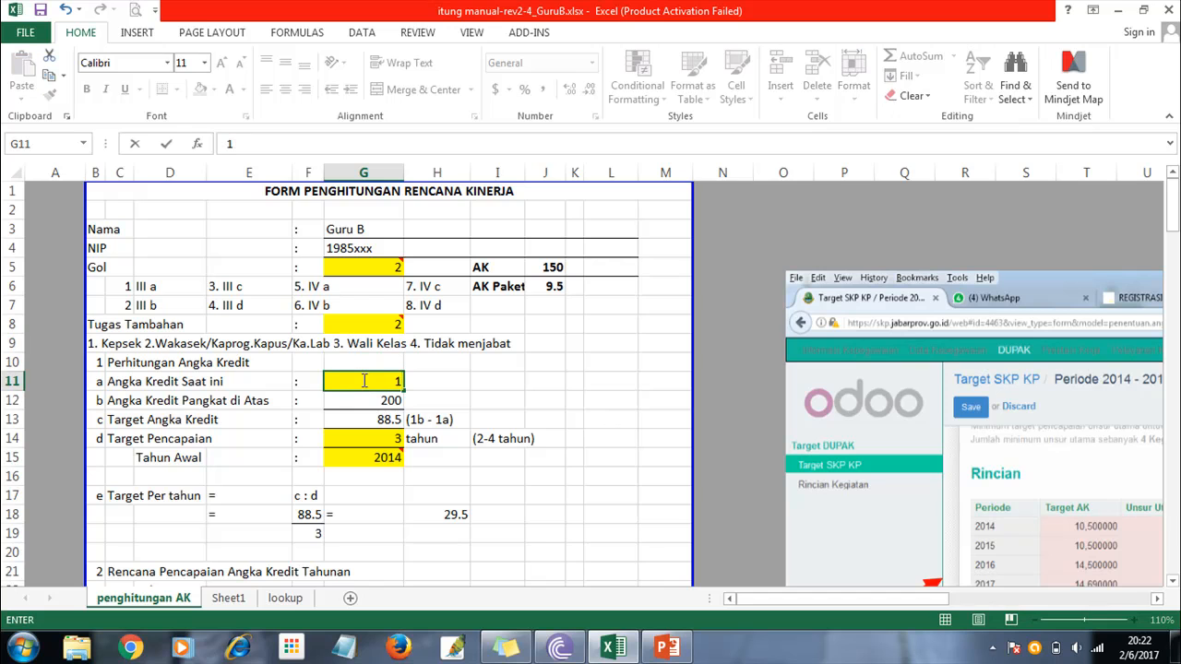
{"action": "key", "text": "Return"}
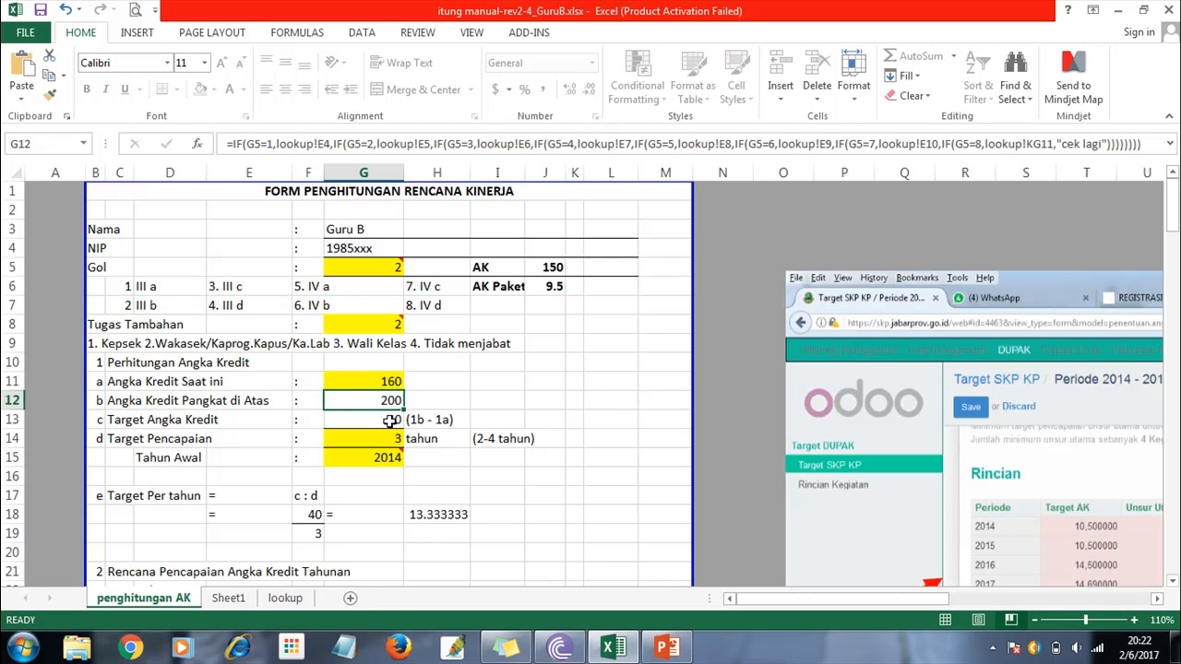
{"action": "left_click", "coordinate": [389, 420]}
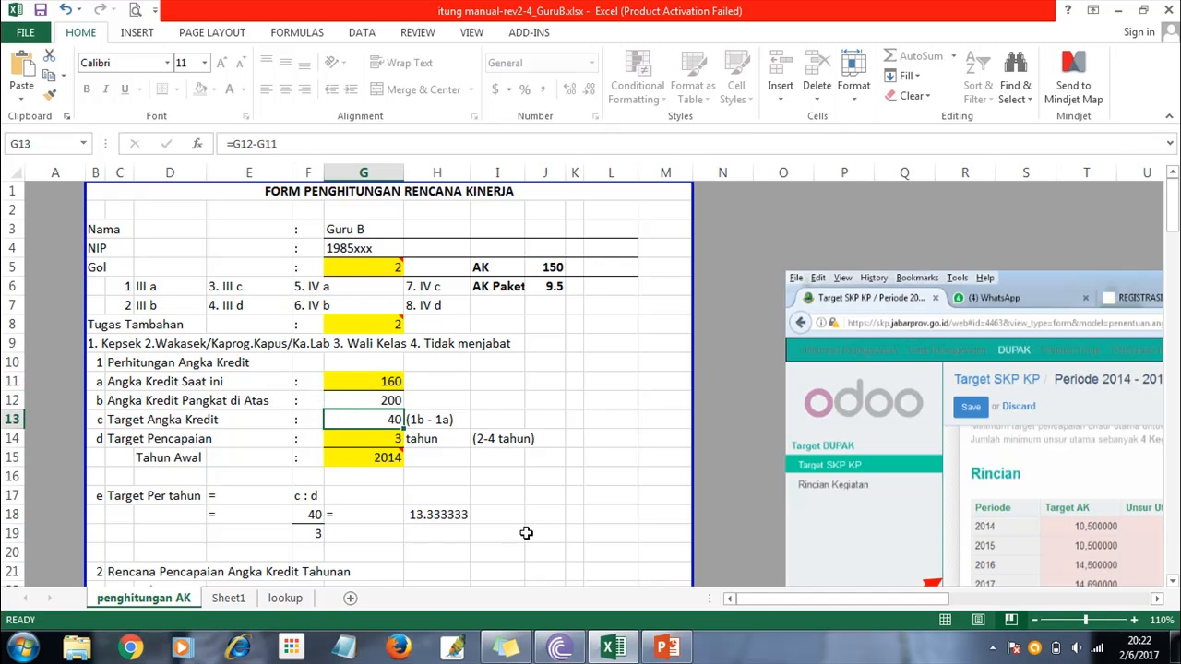
Switch to the PowerPoint presentation and add the bullet "Sedang dan akan lulus S2" below the existing points on the KASUS 2 slide.
{"action": "mouse_move", "coordinate": [666, 648]}
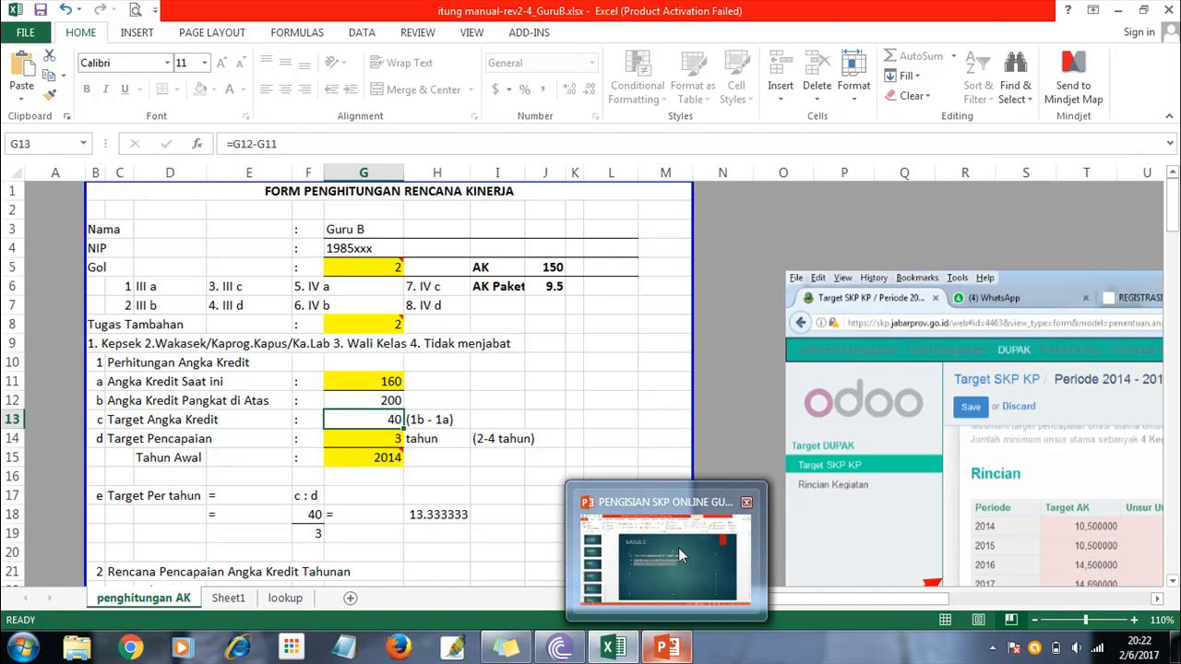
{"action": "left_click", "coordinate": [678, 547]}
{"action": "left_click", "coordinate": [709, 334]}
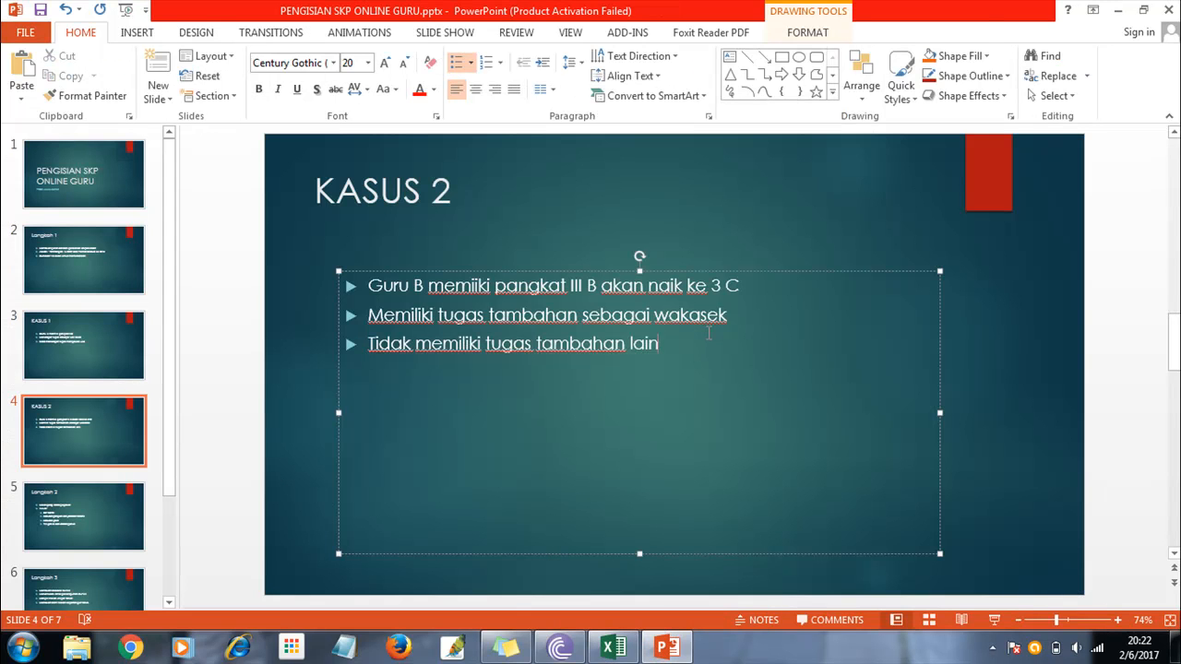
{"action": "type", "text": "S"}
{"action": "key", "text": "BackSpace"}
{"action": "key", "text": "BackSpace"}
{"action": "key", "text": "BackSpace"}
{"action": "key", "text": "BackSpace"}
{"action": "type", "text": "edang dan"}
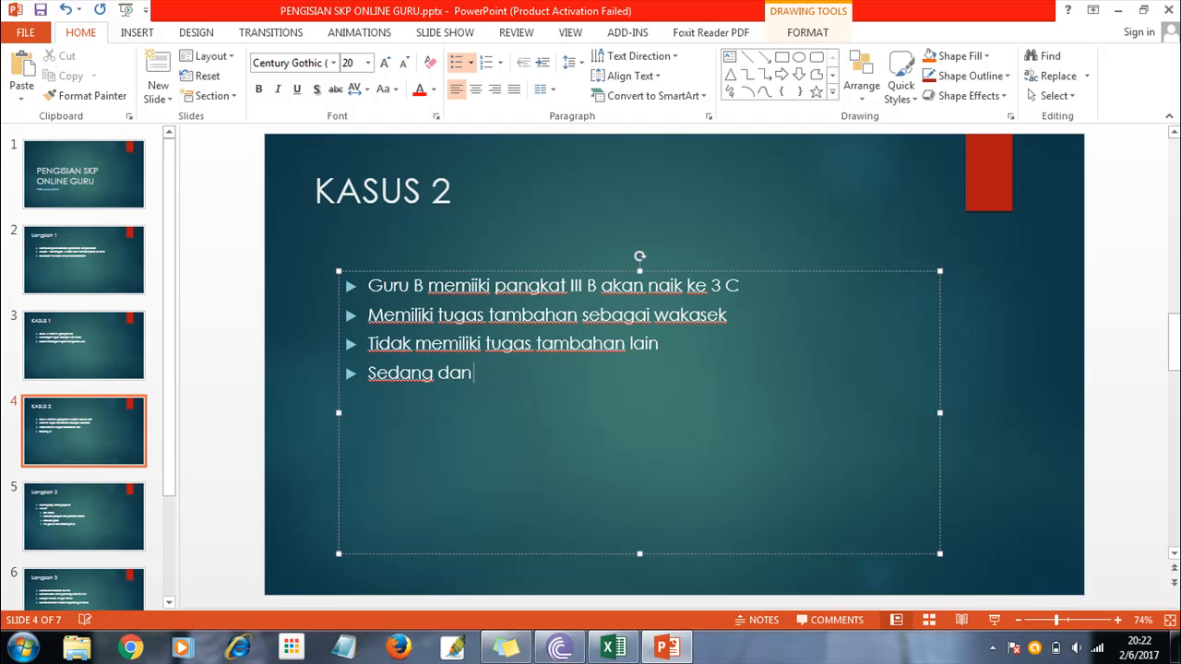
{"action": "type", "text": " akan lulus S2"}
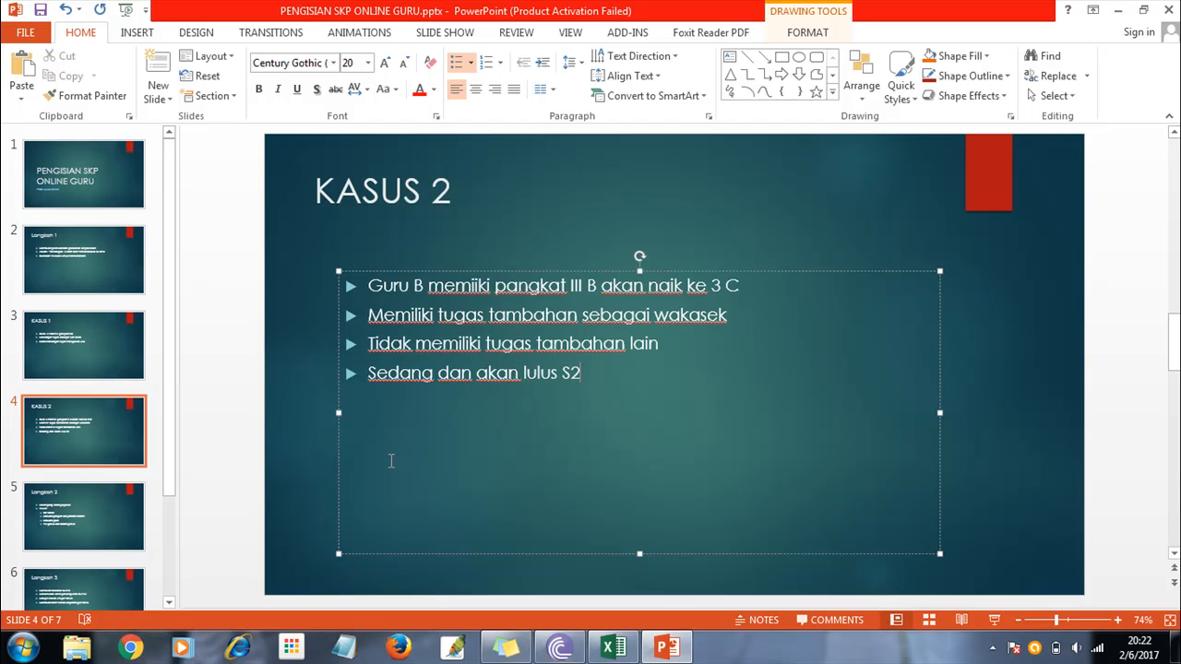
Glance at the Excel workbook, then return to PowerPoint and append "LINIER" to the S2 bullet on the KASUS 2 slide.
{"action": "left_click", "coordinate": [614, 647]}
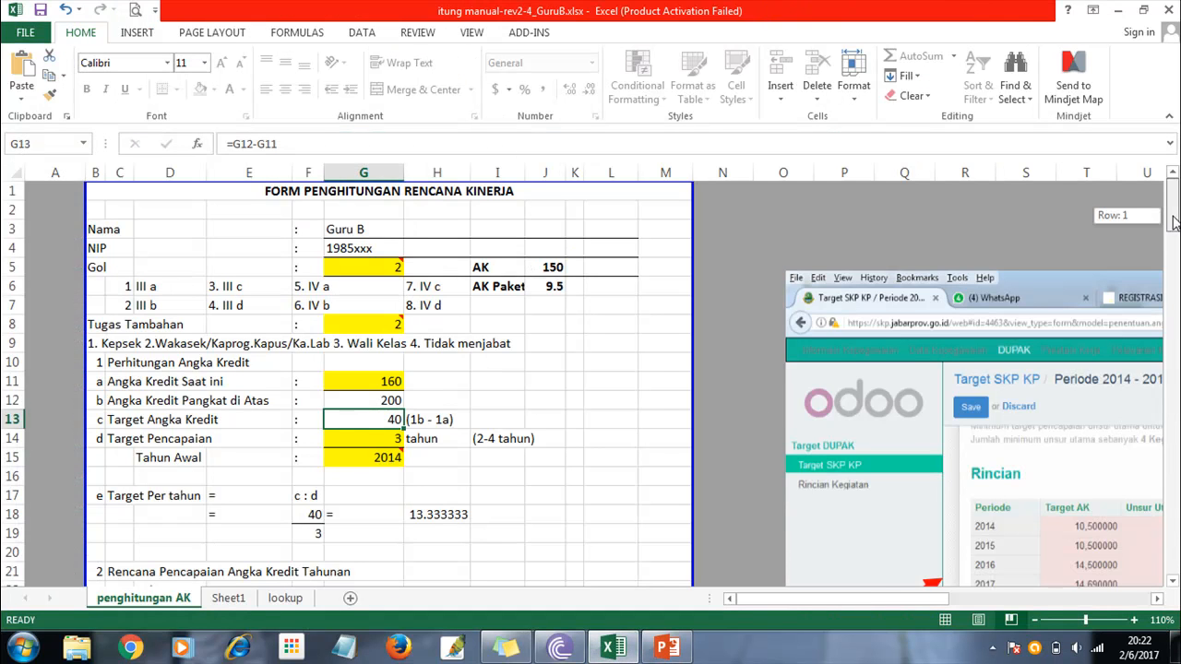
{"action": "scroll", "coordinate": [1173, 226], "scroll_direction": "down", "scroll_amount": 1}
{"action": "left_click", "coordinate": [667, 646]}
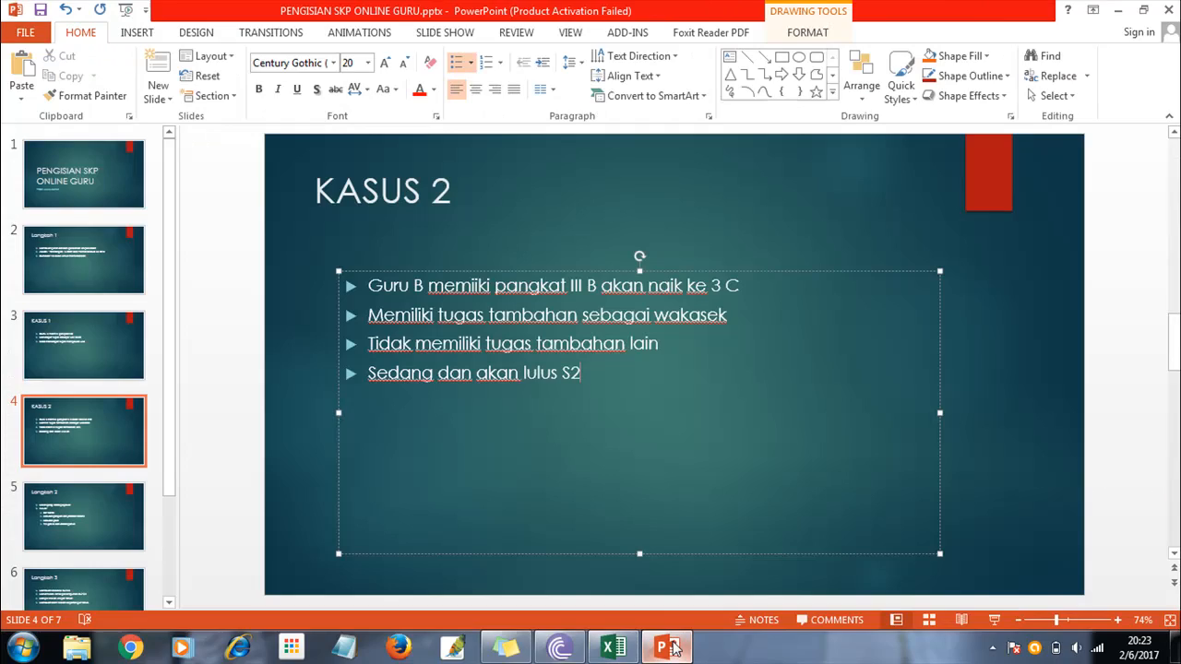
{"action": "type", "text": "LINIER"}
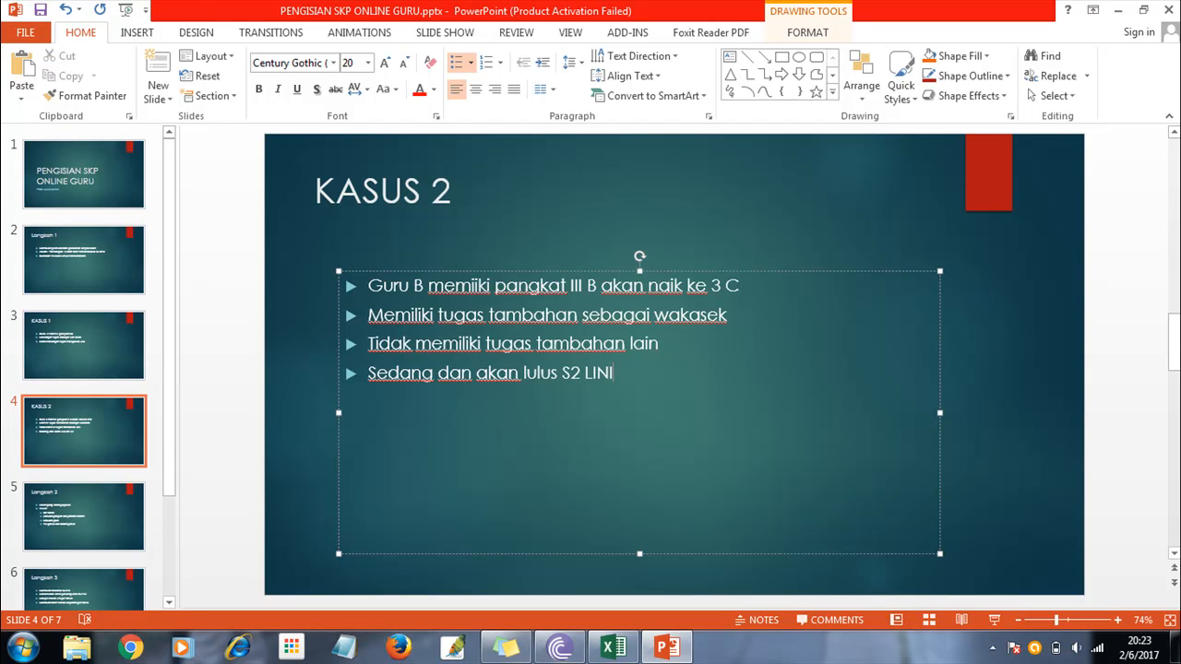
Return to the Excel workbook and set Target Pencapaian to 2 tahun.
{"action": "left_click", "coordinate": [604, 646]}
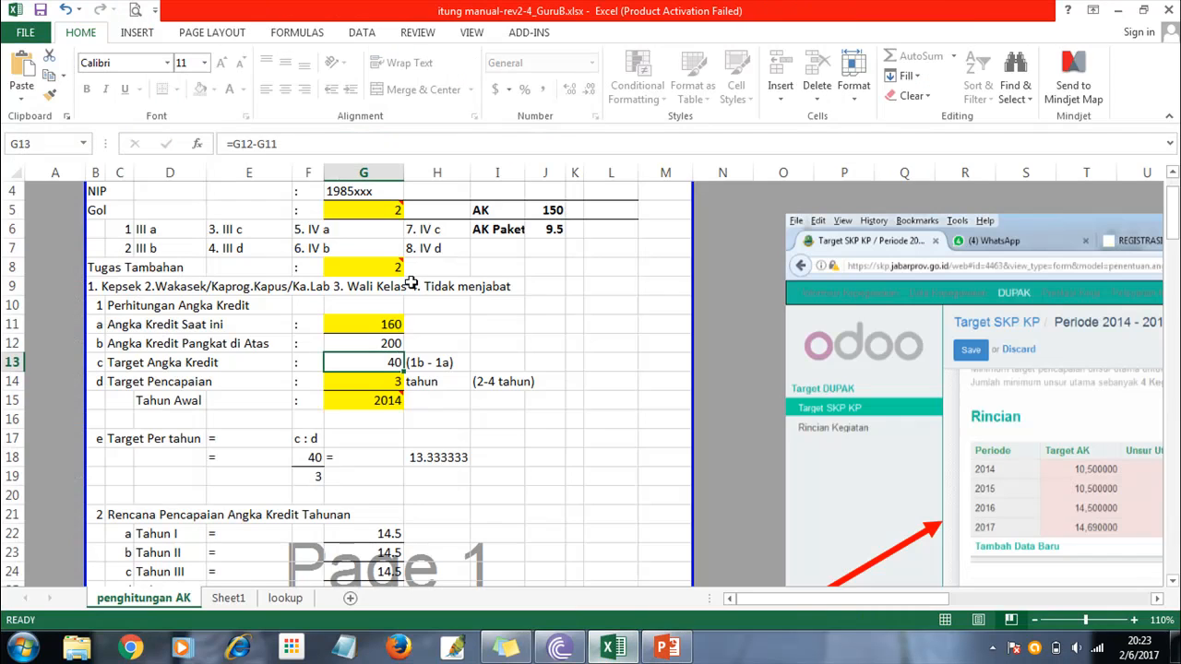
{"action": "left_click", "coordinate": [394, 381]}
{"action": "type", "text": "2"}
{"action": "key", "text": "Return"}
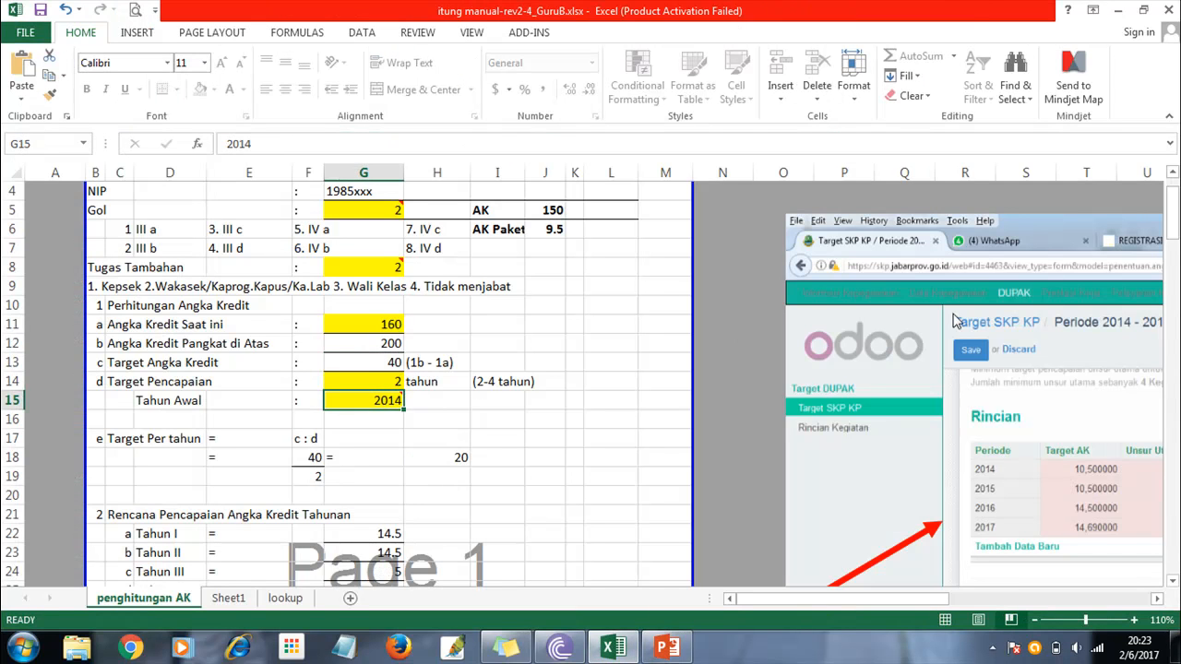
In the Tahun I table, enter a Target AK of 50 and a Jml Keg of 1 for PENDIDIKAN.
{"action": "left_click_drag", "start_coordinate": [1174, 227], "coordinate": [1175, 251]}
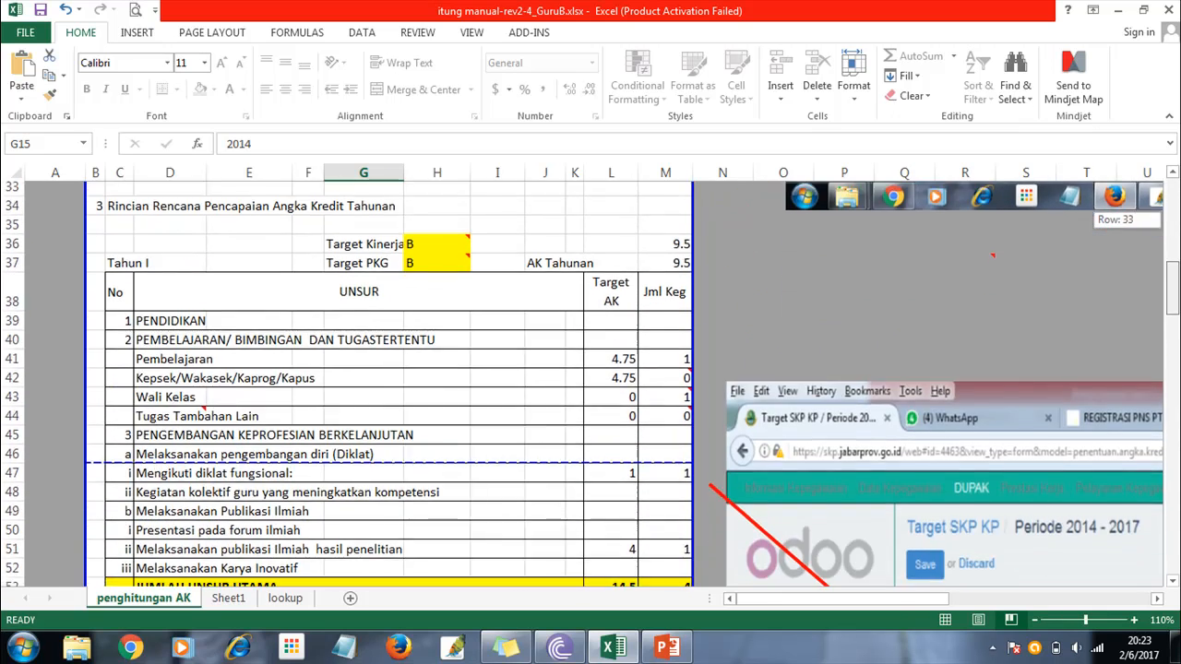
{"action": "left_click", "coordinate": [625, 325]}
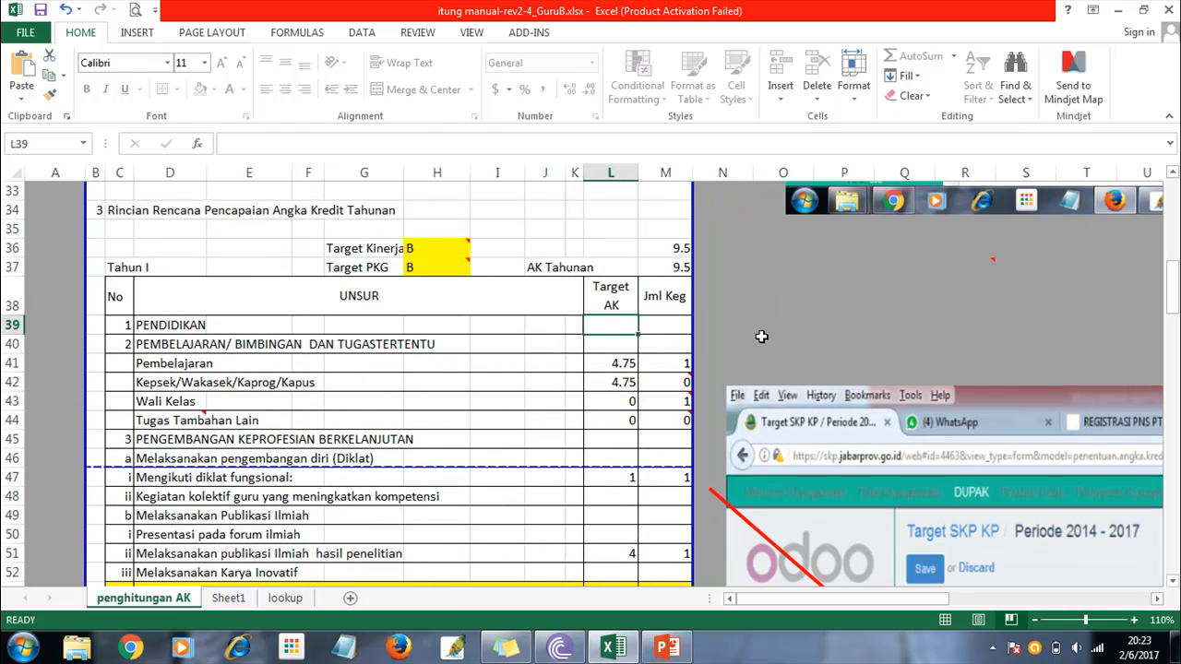
{"action": "type", "text": "50"}
{"action": "key", "text": "Tab"}
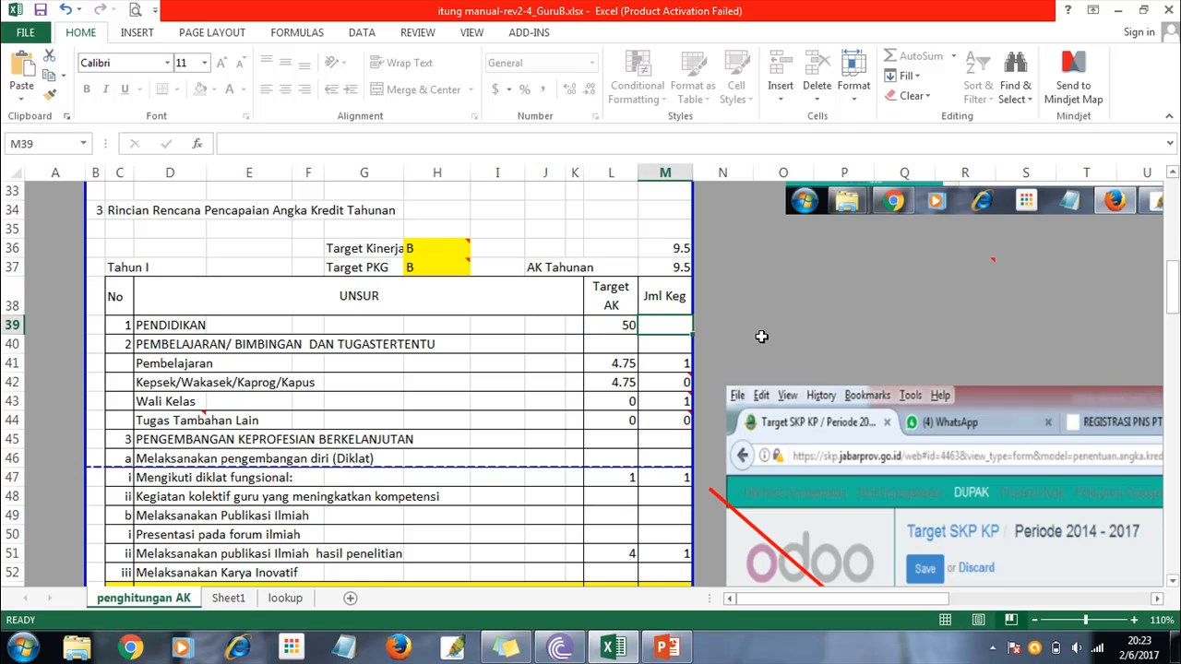
{"action": "type", "text": "1"}
{"action": "key", "text": "Return"}
Examine the Tahun I Pembelajaran credit formula, the AK Tahunan cell, and the Target Kinerja and Target PKG grades.
{"action": "key", "text": "Down"}
{"action": "key", "text": "Down"}
{"action": "key", "text": "Up"}
{"action": "key", "text": "Left"}
{"action": "key", "text": "Left"}
{"action": "key", "text": "Left"}
{"action": "key", "text": "Left"}
{"action": "key", "text": "Right"}
{"action": "key", "text": "Right"}
{"action": "key", "text": "Right"}
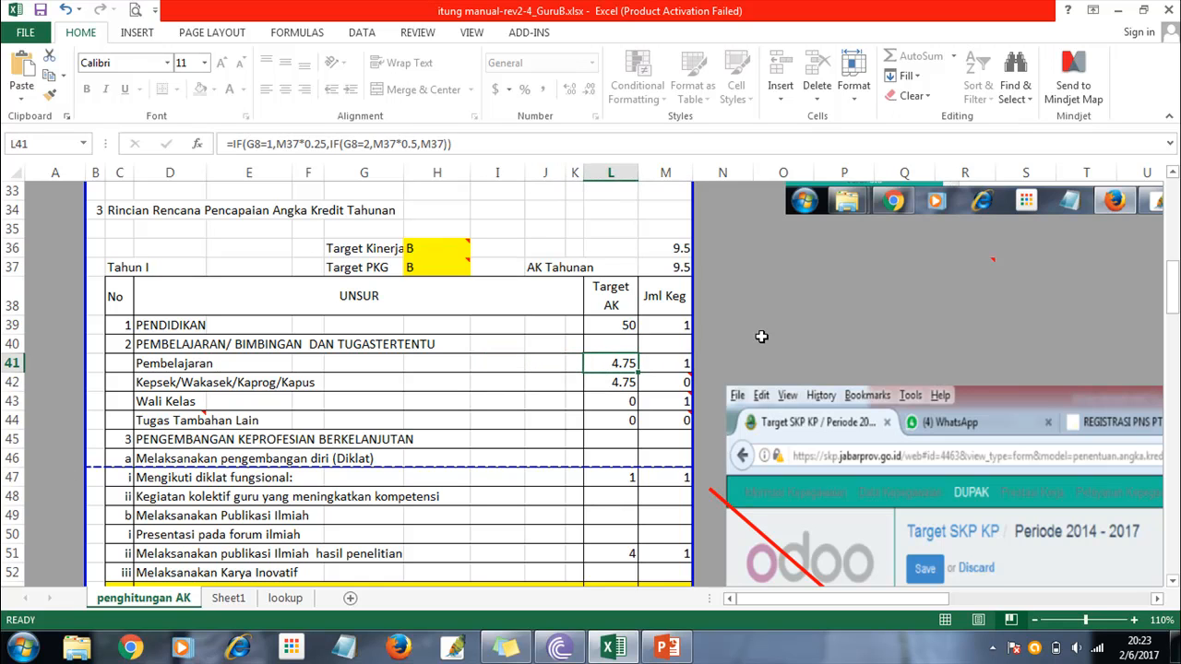
{"action": "left_click", "coordinate": [682, 266]}
{"action": "left_click", "coordinate": [429, 268]}
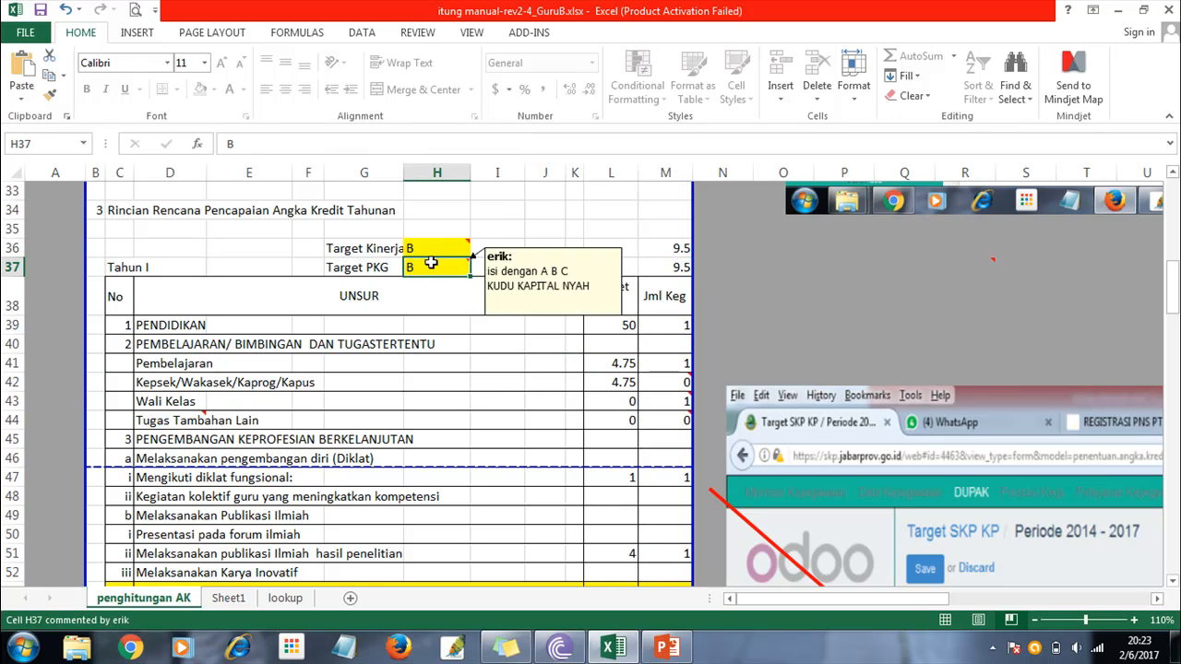
{"action": "left_click", "coordinate": [432, 247]}
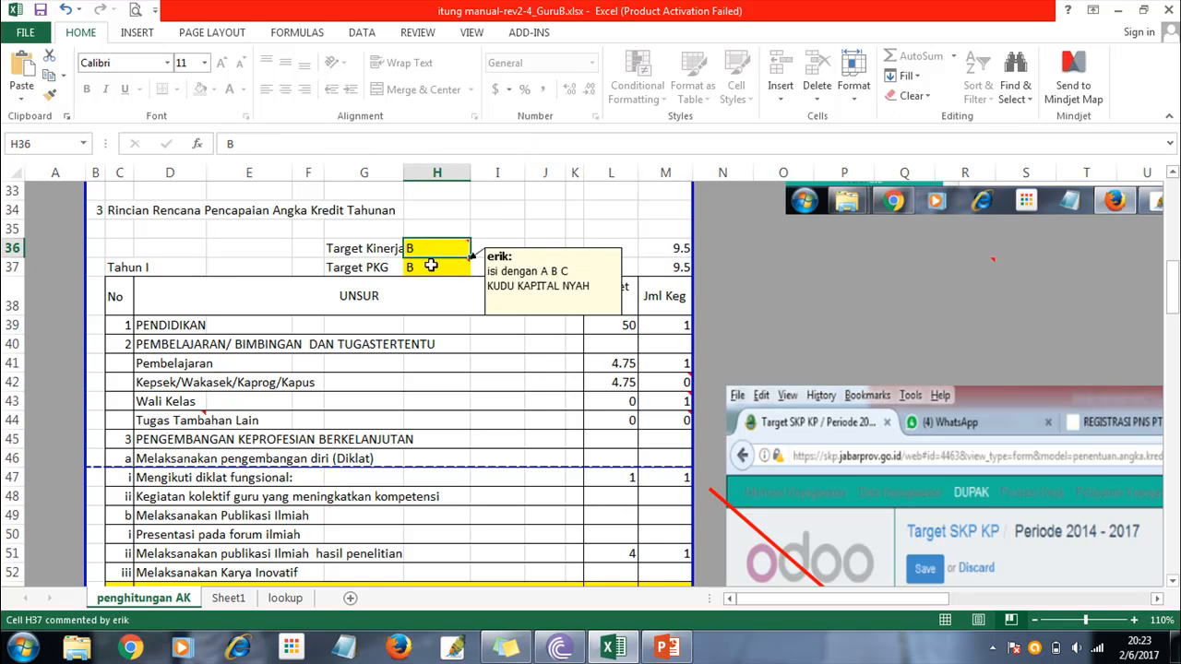
{"action": "left_click", "coordinate": [430, 264]}
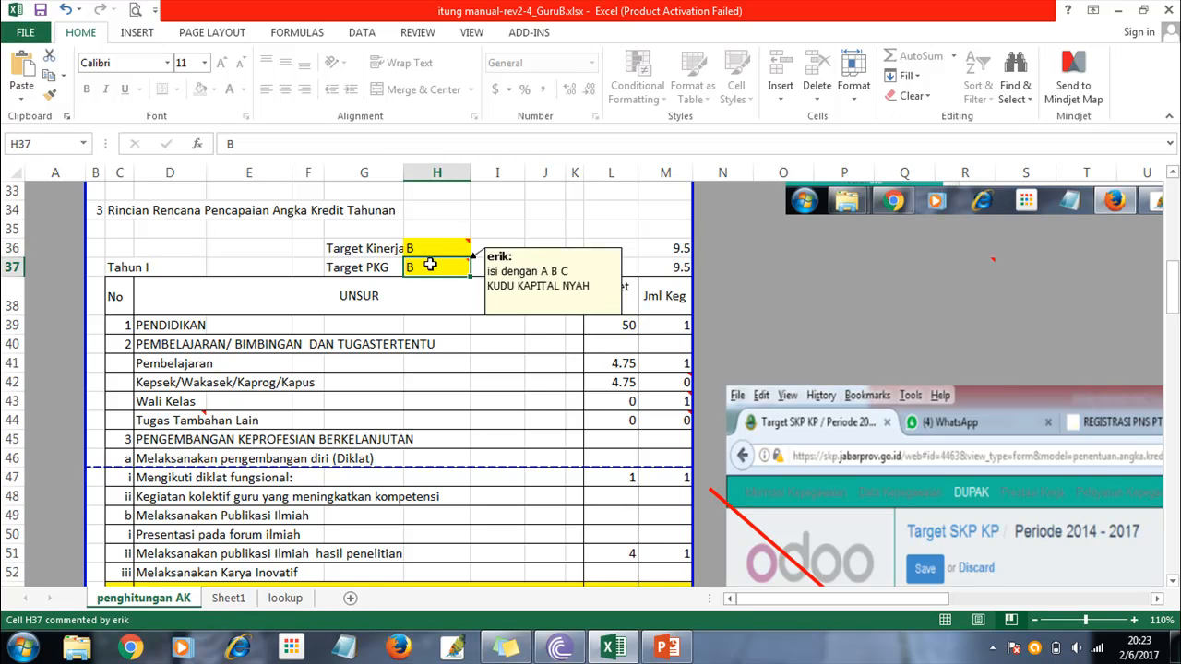
{"action": "left_click", "coordinate": [441, 244]}
{"action": "left_click", "coordinate": [437, 265]}
{"action": "left_click", "coordinate": [444, 250]}
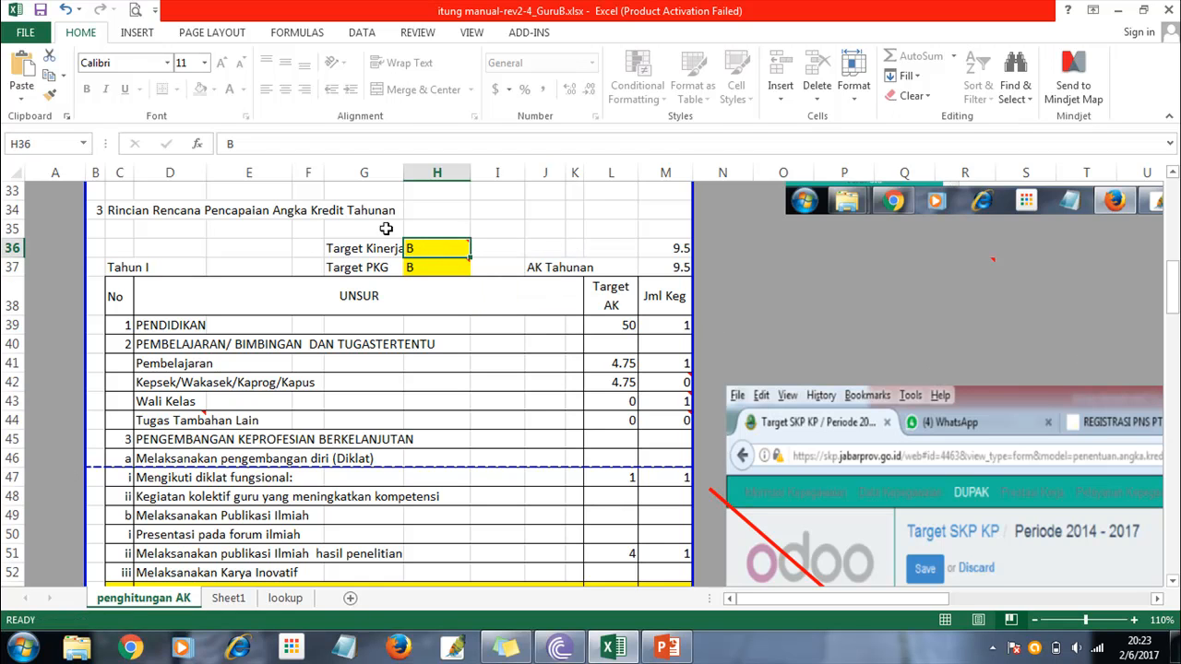
{"action": "left_click", "coordinate": [433, 267]}
{"action": "left_click", "coordinate": [437, 249]}
{"action": "left_click", "coordinate": [441, 269]}
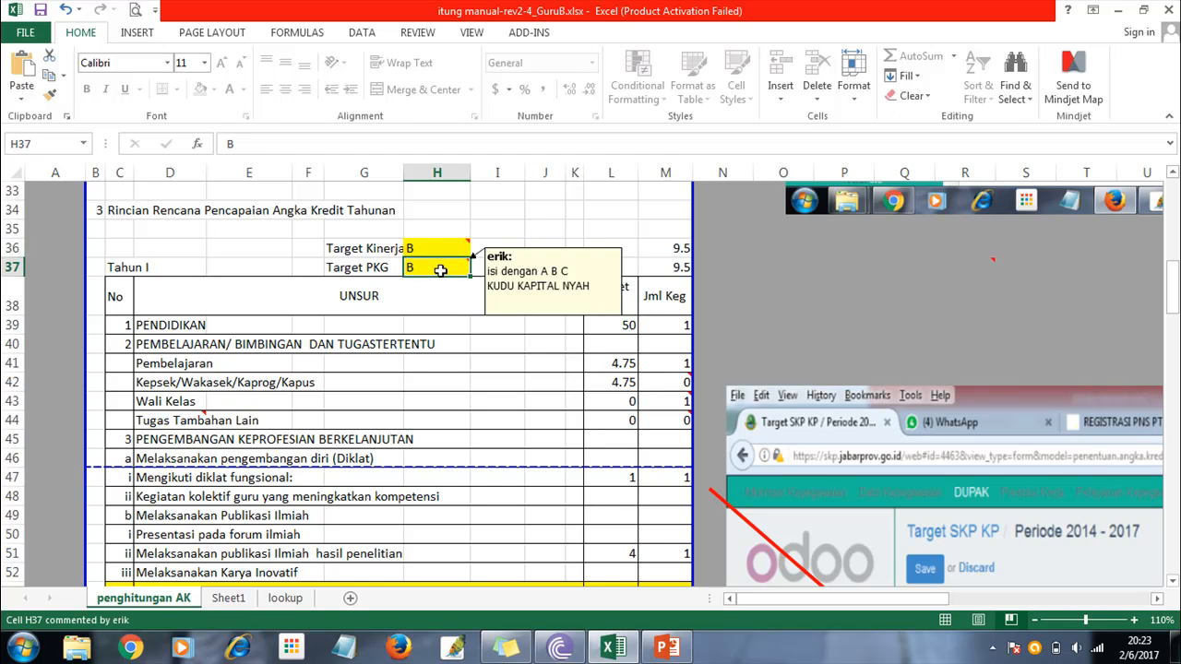
Set the Tahun I Jml Keg to 1 for Kepsek/Wakasek/Kaprog/Kapus and to 0 for Wali Kelas.
{"action": "left_click", "coordinate": [681, 384]}
{"action": "type", "text": "1"}
{"action": "key", "text": "Return"}
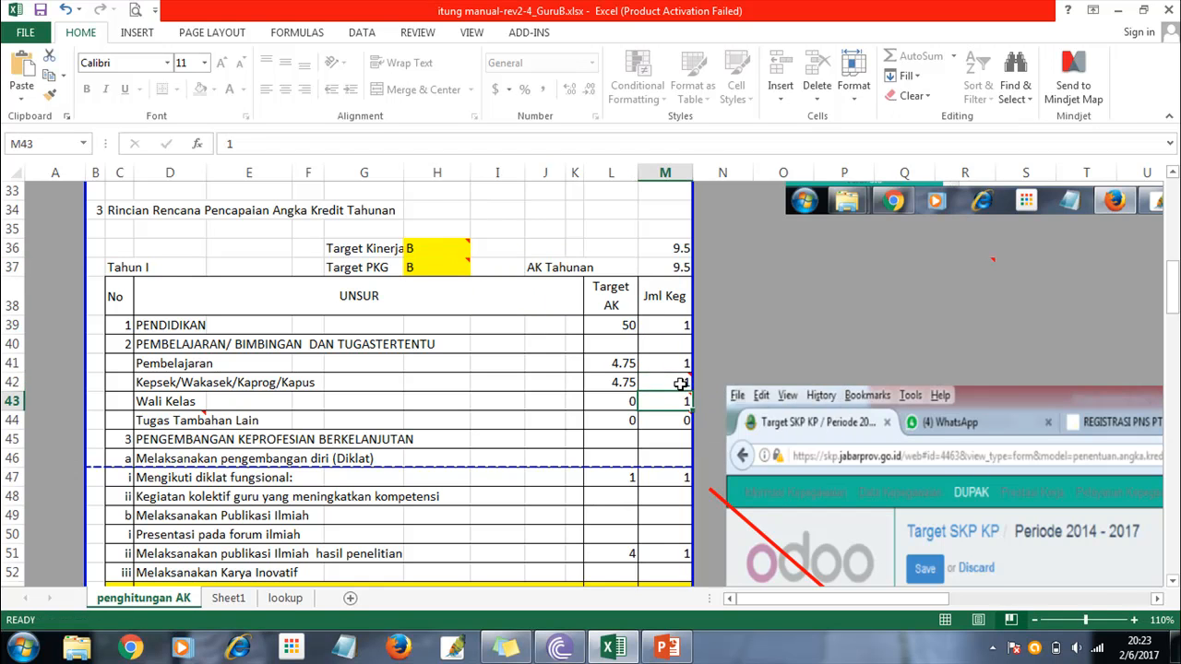
{"action": "type", "text": "0"}
{"action": "key", "text": "Return"}
Select the Target AK for Mengikuti diklat fungsional and check the PD and KI requirements for III b on the lookup sheet.
{"action": "key", "text": "Return"}
{"action": "key", "text": "Return"}
{"action": "key", "text": "Return"}
{"action": "key", "text": "Left"}
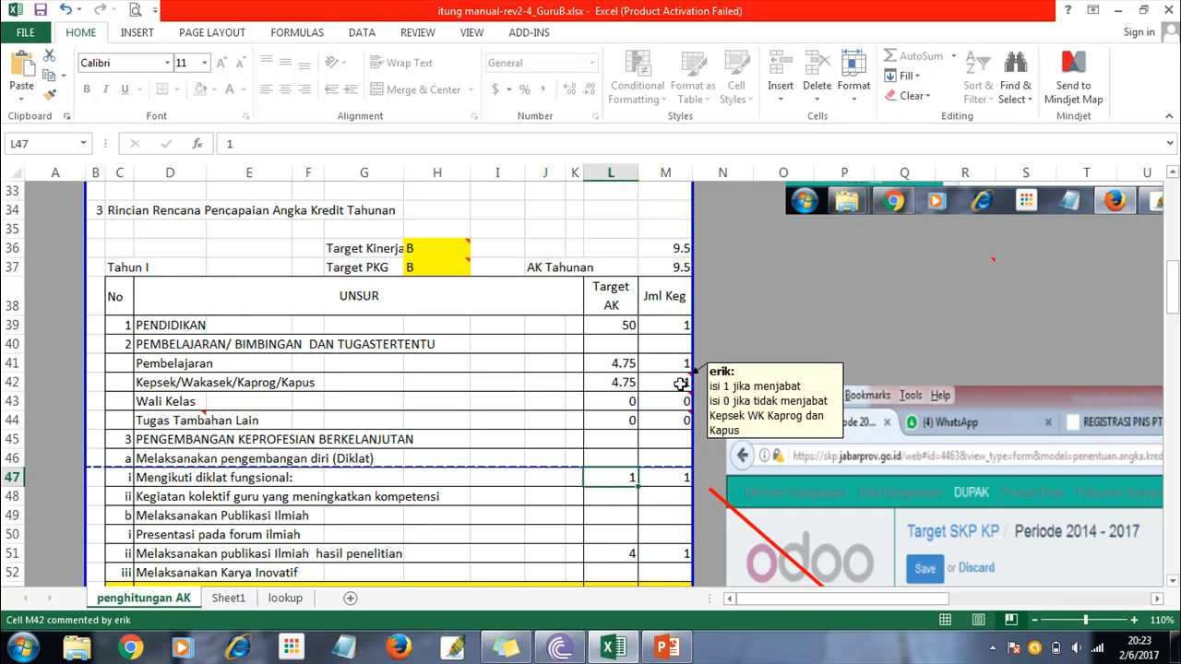
{"action": "left_click", "coordinate": [273, 599]}
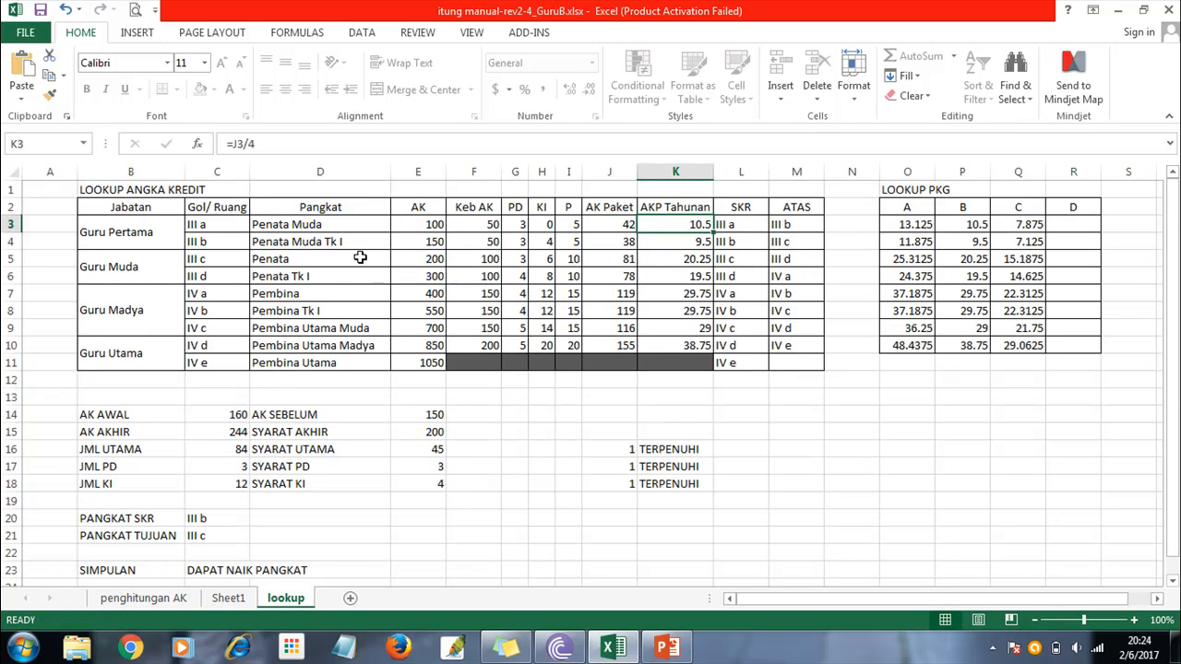
{"action": "left_click", "coordinate": [515, 242]}
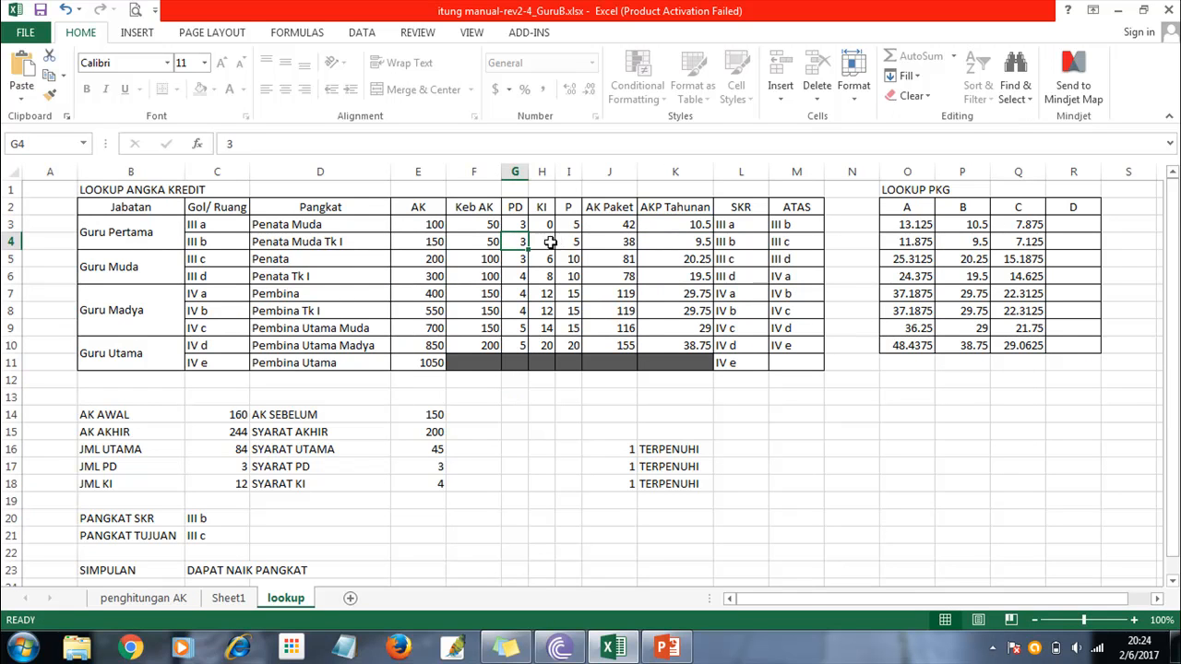
{"action": "left_click", "coordinate": [549, 242]}
{"action": "left_click_drag", "start_coordinate": [523, 242], "coordinate": [551, 242]}
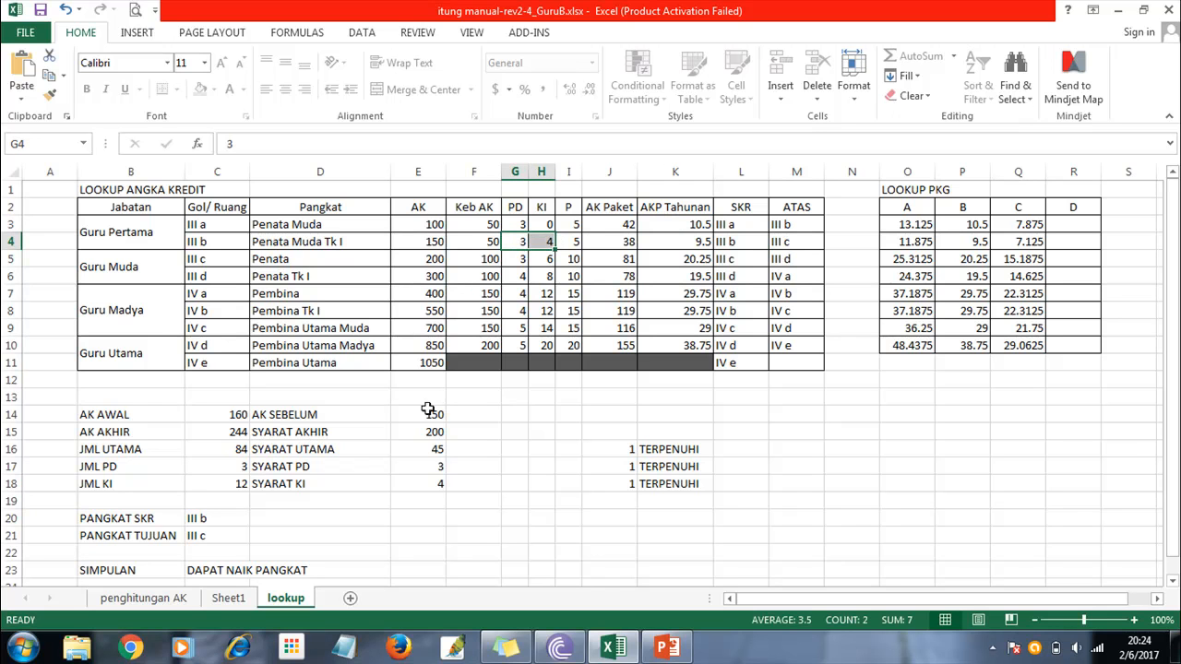
{"action": "left_click", "coordinate": [162, 595]}
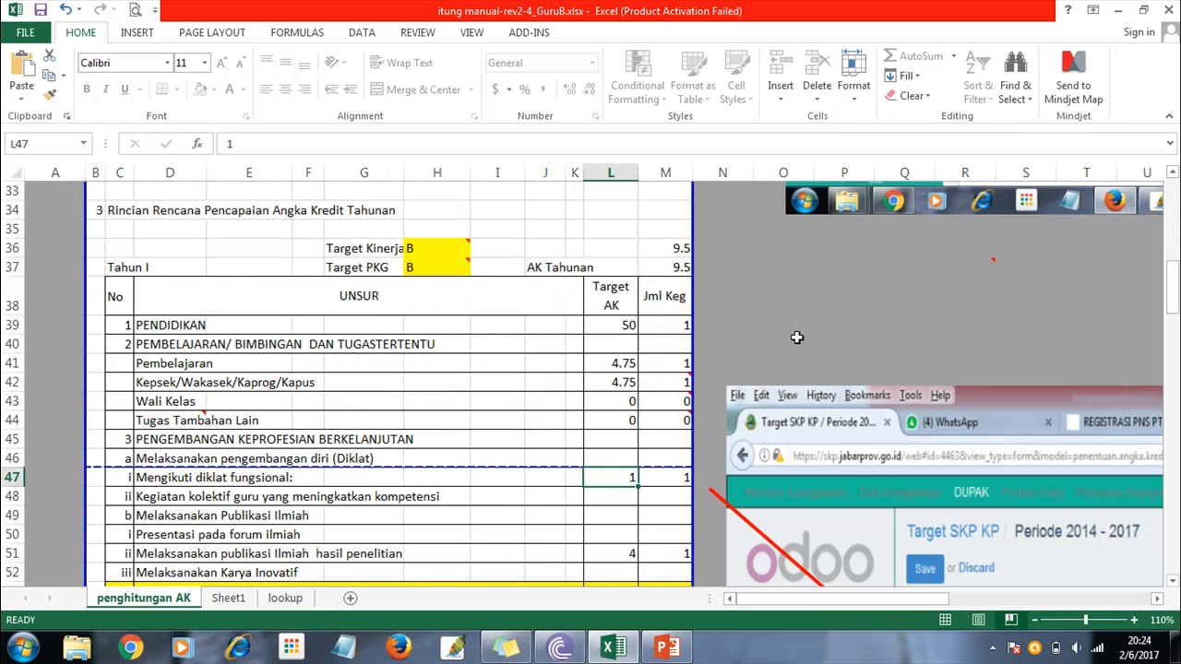
Set both the Target AK and the Jml Keg of Mengikuti diklat fungsional to 2 in the Tahun I table.
{"action": "mouse_move", "coordinate": [1172, 275]}
{"action": "left_mouse_down"}
{"action": "mouse_move", "coordinate": [1172, 301]}
{"action": "mouse_move", "coordinate": [1172, 289]}
{"action": "left_mouse_up"}
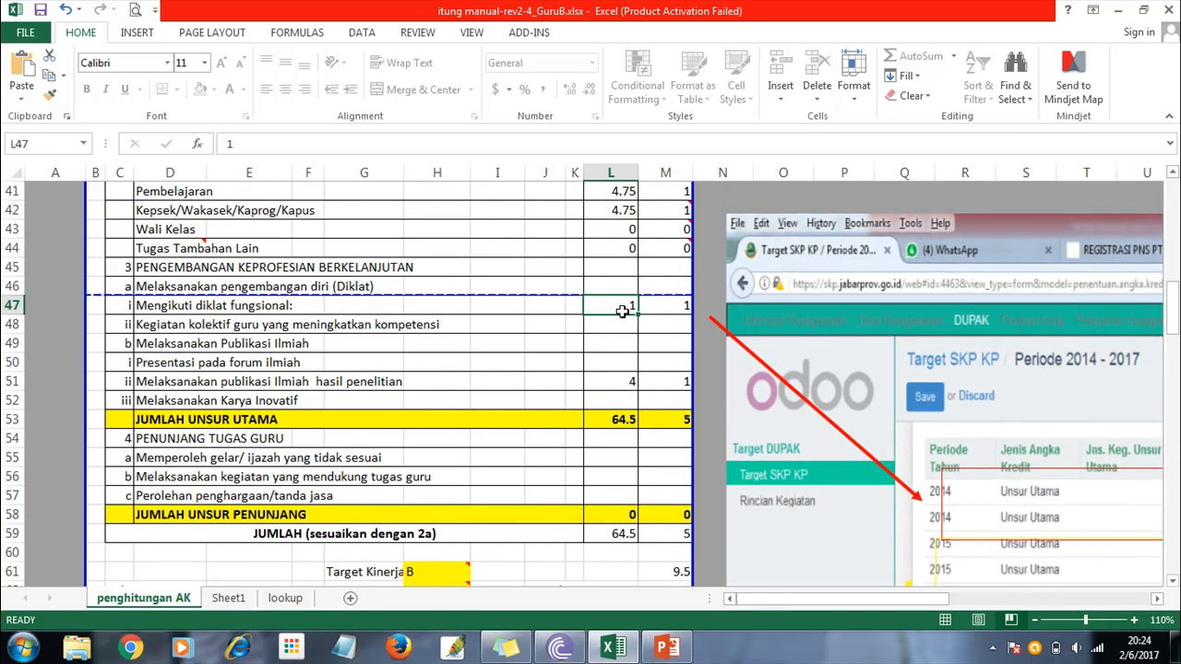
{"action": "type", "text": "2"}
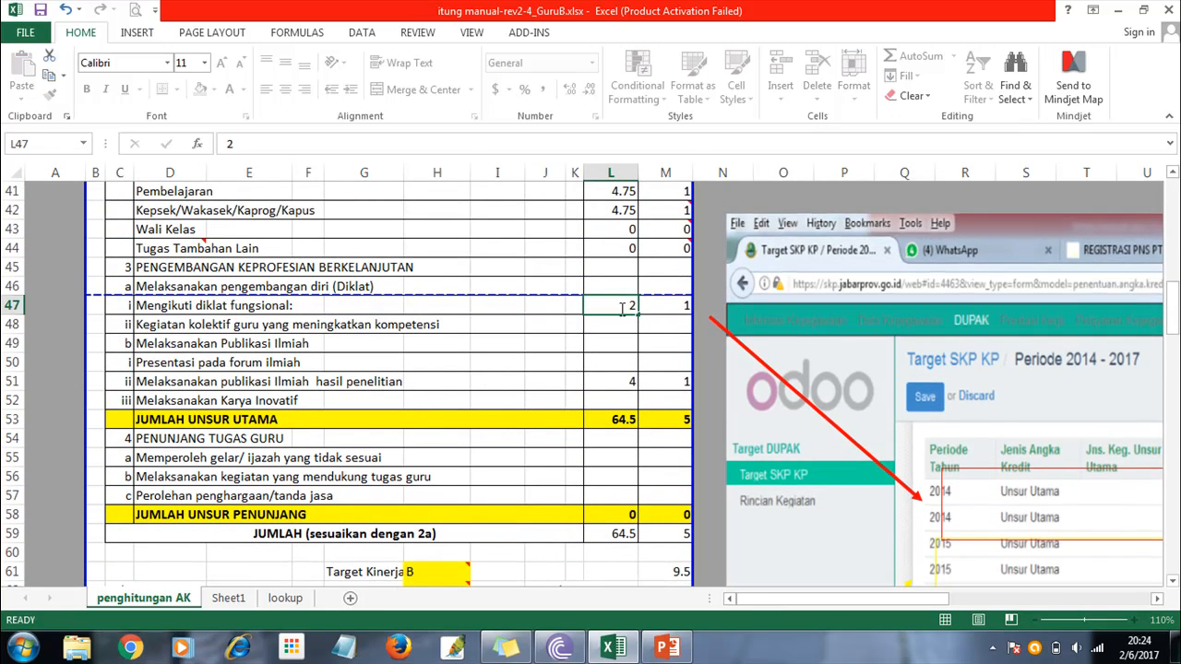
{"action": "key", "text": "Tab"}
{"action": "type", "text": "2"}
{"action": "key", "text": "Return"}
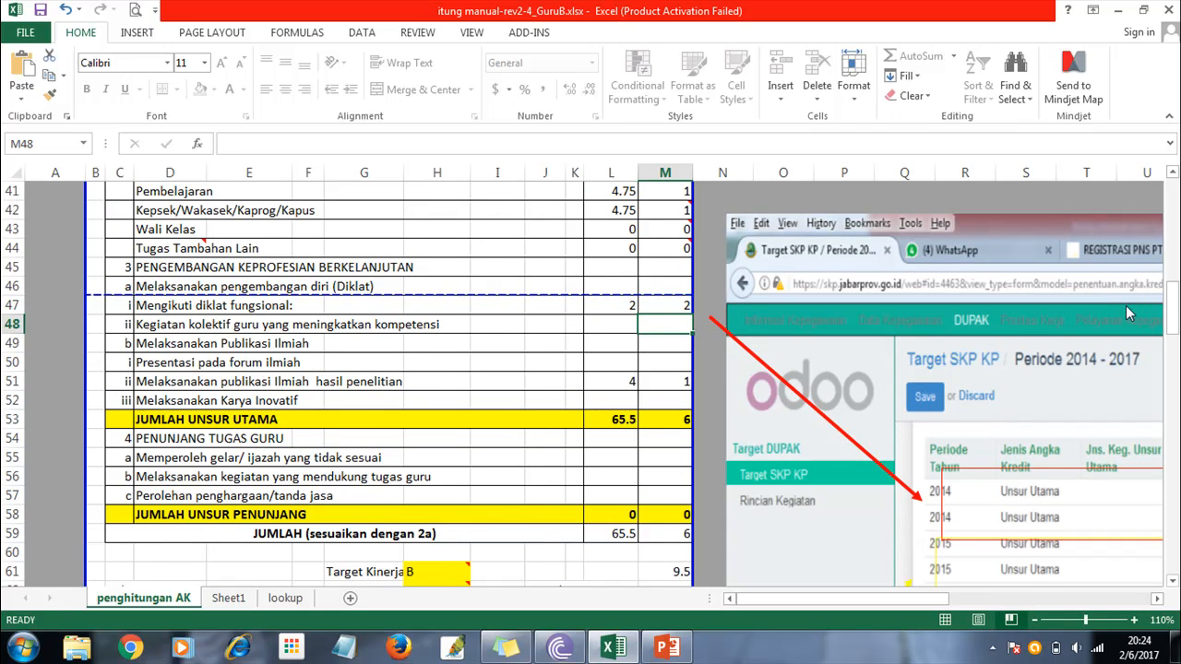
{"action": "left_click_drag", "start_coordinate": [1173, 308], "coordinate": [1173, 297]}
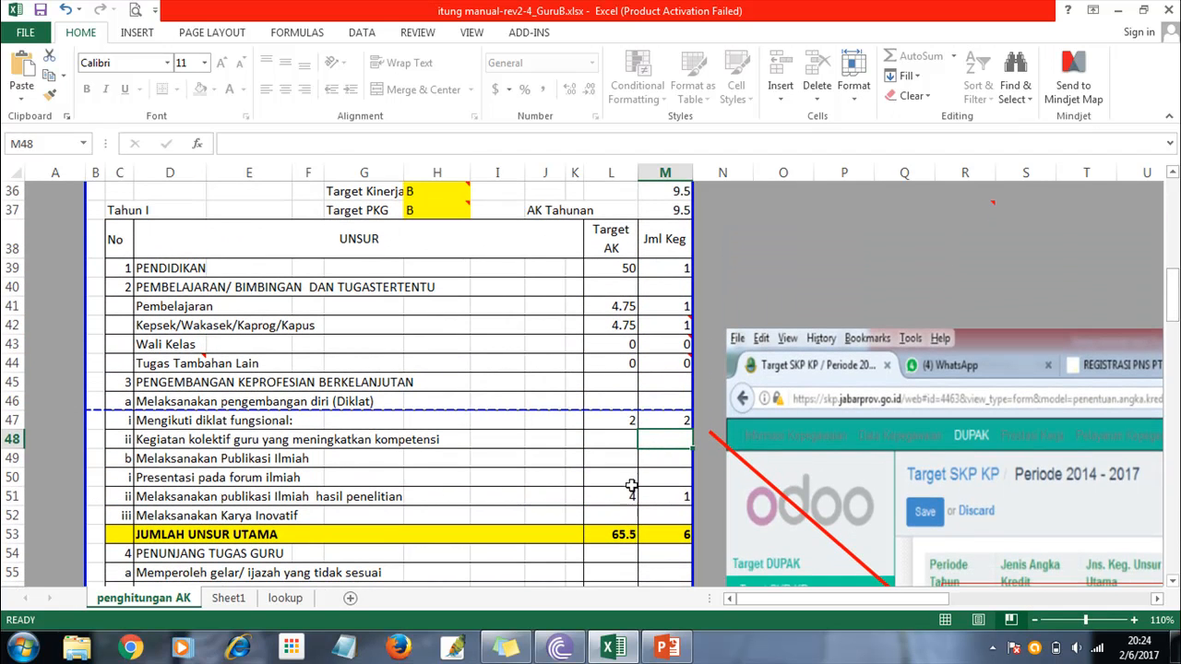
Set both the Target AK and the Jml Keg of Melaksanakan publikasi Ilmiah hasil penelitian to 0 in the Tahun I table.
{"action": "left_click", "coordinate": [625, 494]}
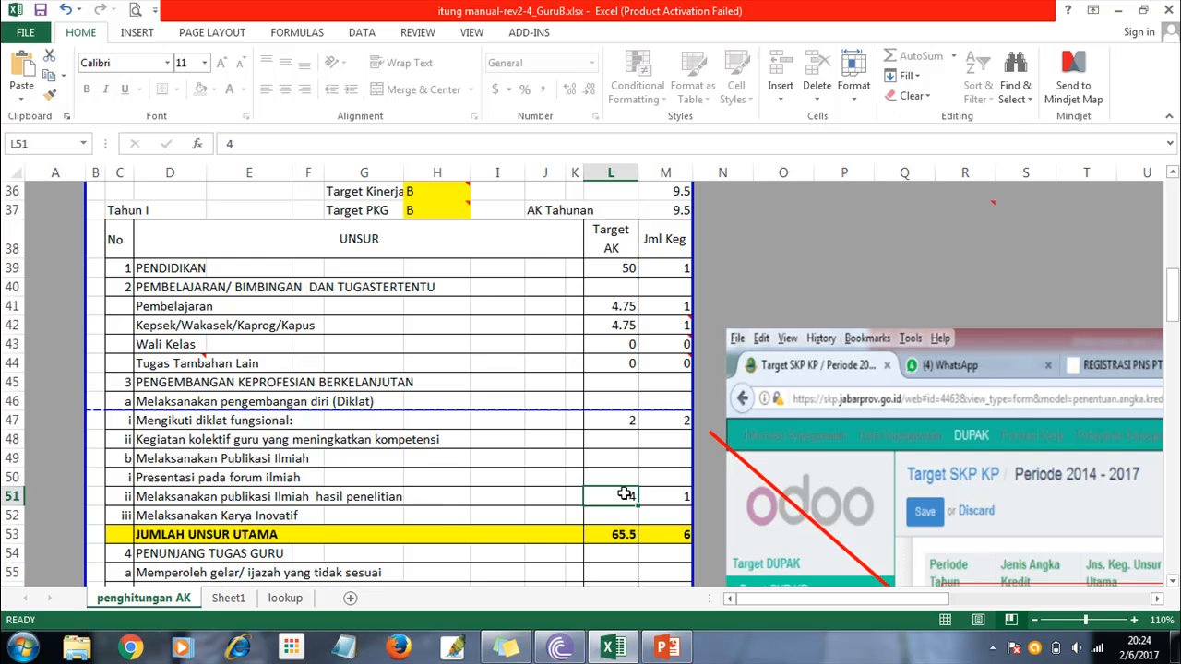
{"action": "type", "text": "0"}
{"action": "key", "text": "Tab"}
{"action": "type", "text": "0"}
{"action": "key", "text": "Return"}
Set the Tahun II Target PKG grade to A.
{"action": "key", "text": "Return"}
{"action": "key", "text": "Return"}
{"action": "key", "text": "Return"}
{"action": "key", "text": "Return"}
{"action": "key", "text": "Return"}
{"action": "key", "text": "Return"}
{"action": "key", "text": "Return"}
{"action": "key", "text": "Return"}
{"action": "key", "text": "Return"}
{"action": "key", "text": "Return"}
{"action": "key", "text": "Return"}
{"action": "key", "text": "Return"}
{"action": "key", "text": "Return"}
{"action": "key", "text": "Return"}
{"action": "key", "text": "Return"}
{"action": "key", "text": "Return"}
{"action": "key", "text": "Return"}
{"action": "key", "text": "Return"}
{"action": "key", "text": "Return"}
{"action": "key", "text": "Return"}
{"action": "key", "text": "Up"}
{"action": "key", "text": "Up"}
{"action": "key", "text": "Up"}
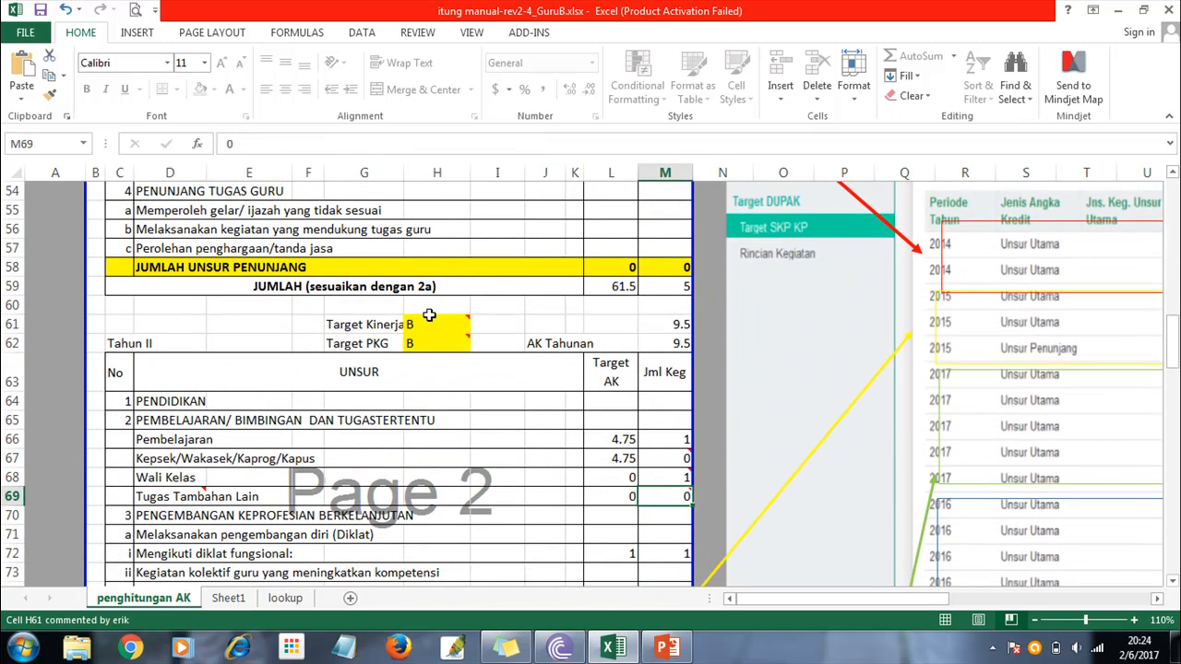
{"action": "left_click", "coordinate": [430, 316]}
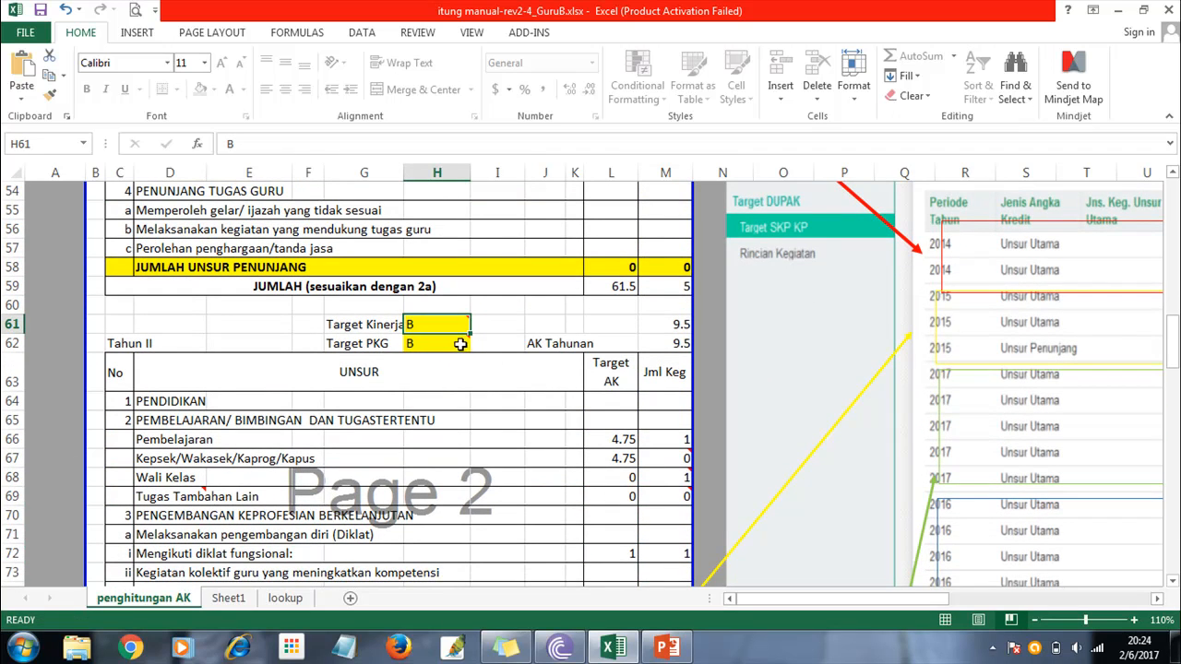
{"action": "left_click", "coordinate": [448, 344]}
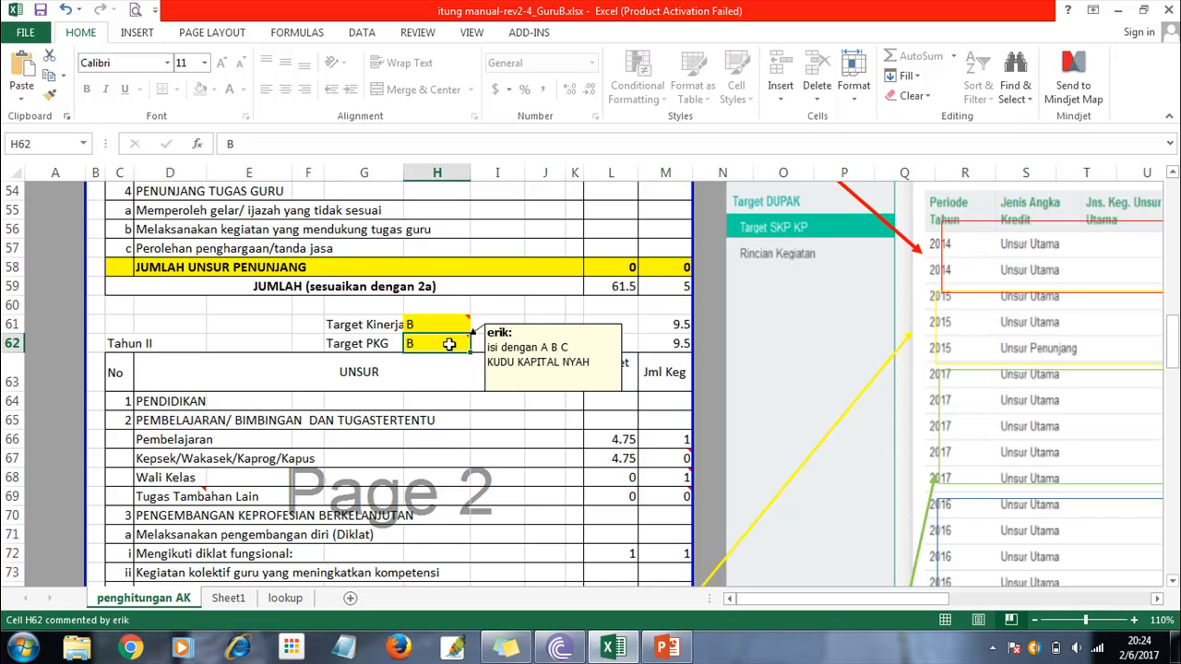
{"action": "type", "text": "A"}
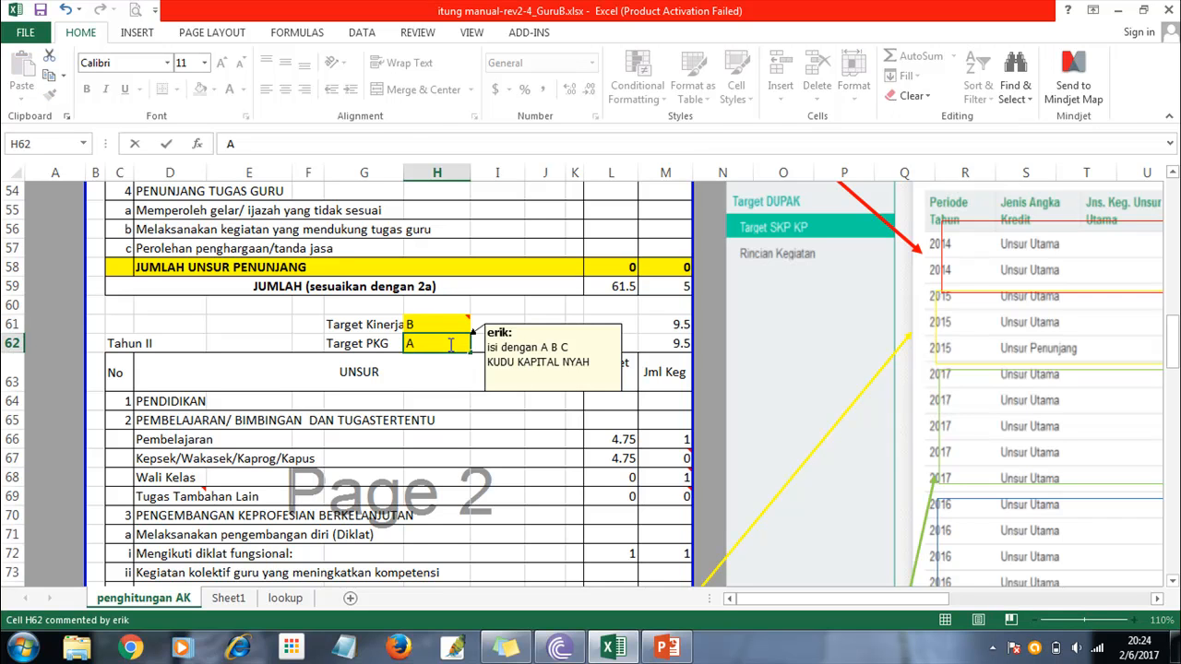
{"action": "key", "text": "Return"}
Set the Tahun II Jml Keg to 1 for Kepsek/Wakasek/Kaprog/Kapus and to 0 for Wali Kelas.
{"action": "left_click", "coordinate": [444, 322]}
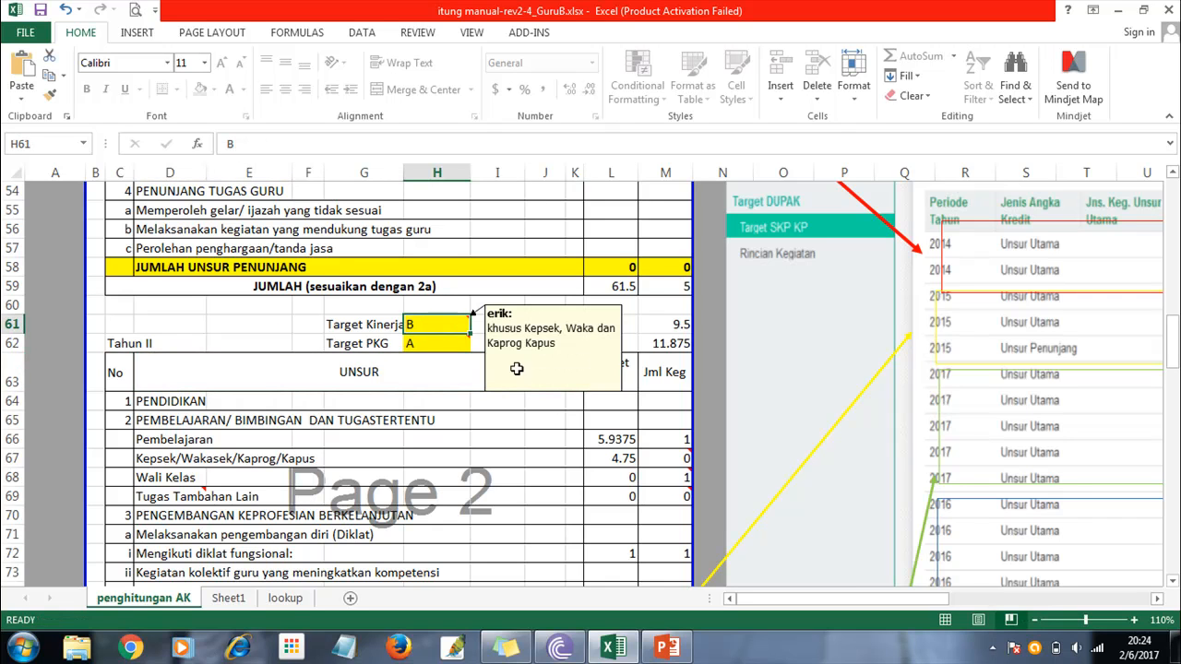
{"action": "left_click", "coordinate": [612, 460]}
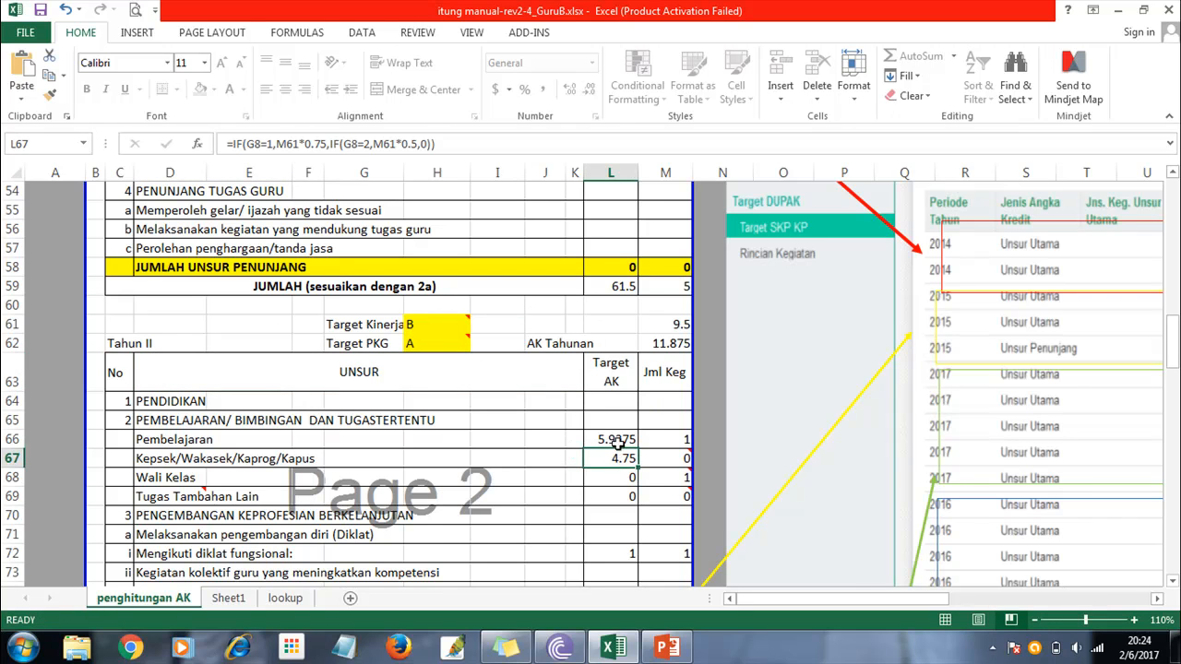
{"action": "left_click", "coordinate": [614, 439]}
{"action": "left_click", "coordinate": [619, 457]}
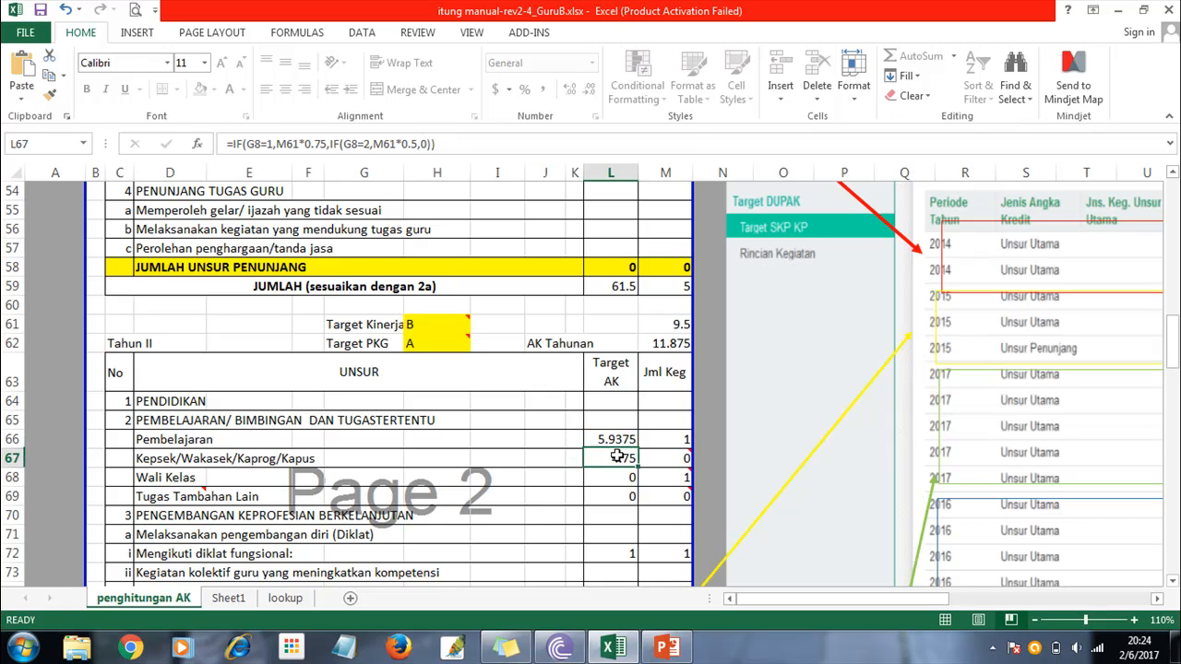
{"action": "left_click", "coordinate": [684, 457]}
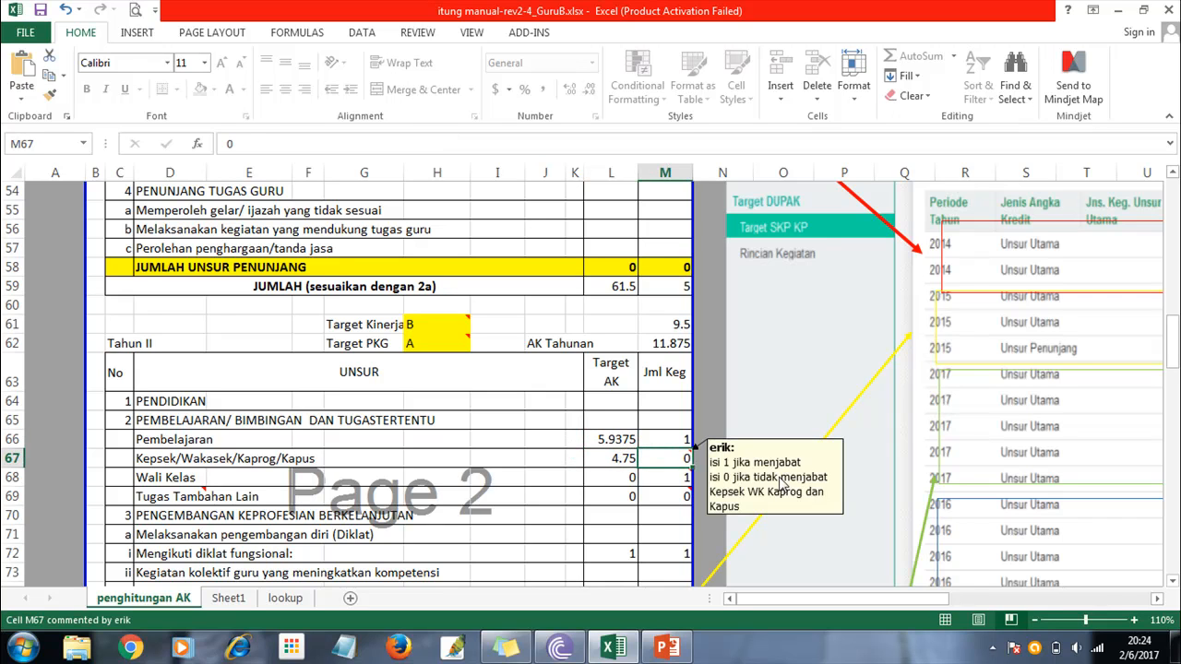
{"action": "type", "text": "1"}
{"action": "key", "text": "Return"}
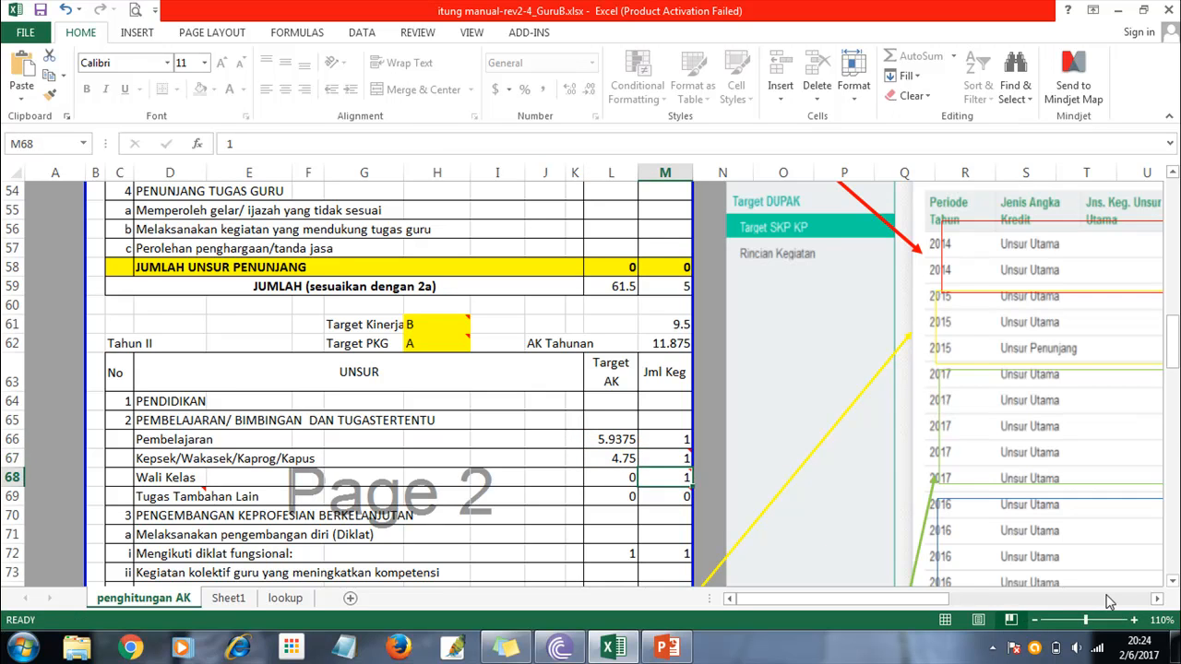
{"action": "type", "text": "0"}
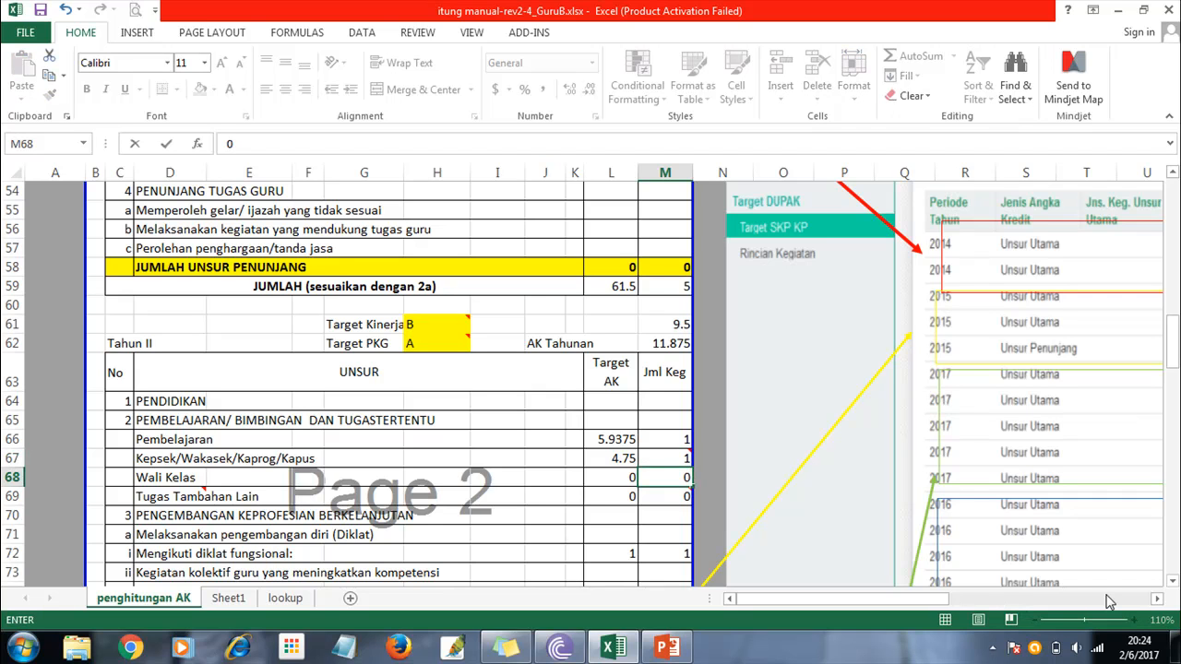
{"action": "key", "text": "Return"}
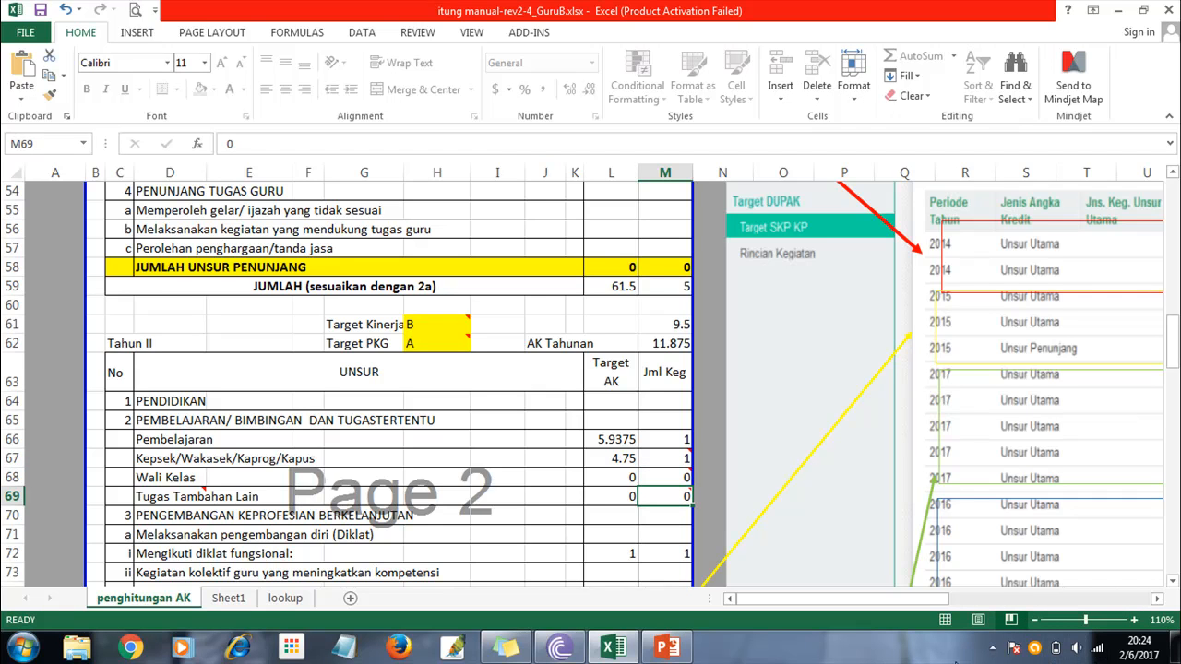
Check the Tahun II Target AK and Jml Keg entries for Mengikuti diklat fungsional and for publikasi Ilmiah hasil penelitian.
{"action": "left_click", "coordinate": [620, 556]}
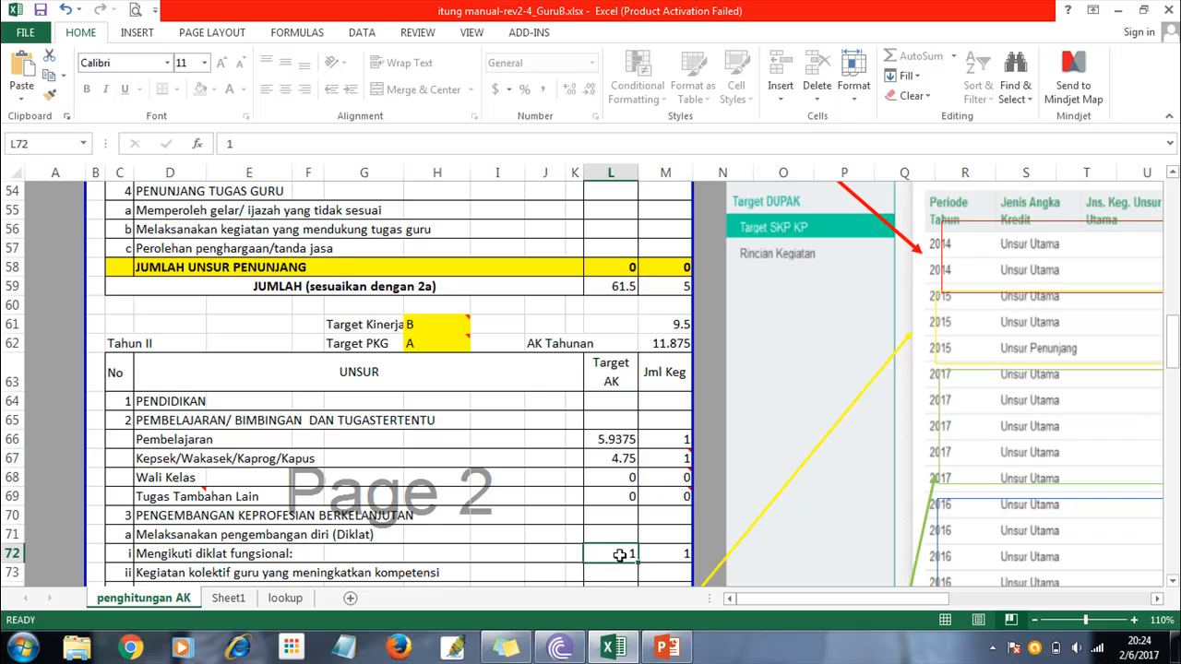
{"action": "key", "text": "Right"}
{"action": "key", "text": "Down"}
{"action": "key", "text": "Down"}
{"action": "key", "text": "Down"}
{"action": "key", "text": "Down"}
{"action": "key", "text": "Down"}
{"action": "key", "text": "Down"}
{"action": "key", "text": "Down"}
{"action": "key", "text": "Up"}
{"action": "key", "text": "Up"}
{"action": "key", "text": "Up"}
{"action": "key", "text": "Left"}
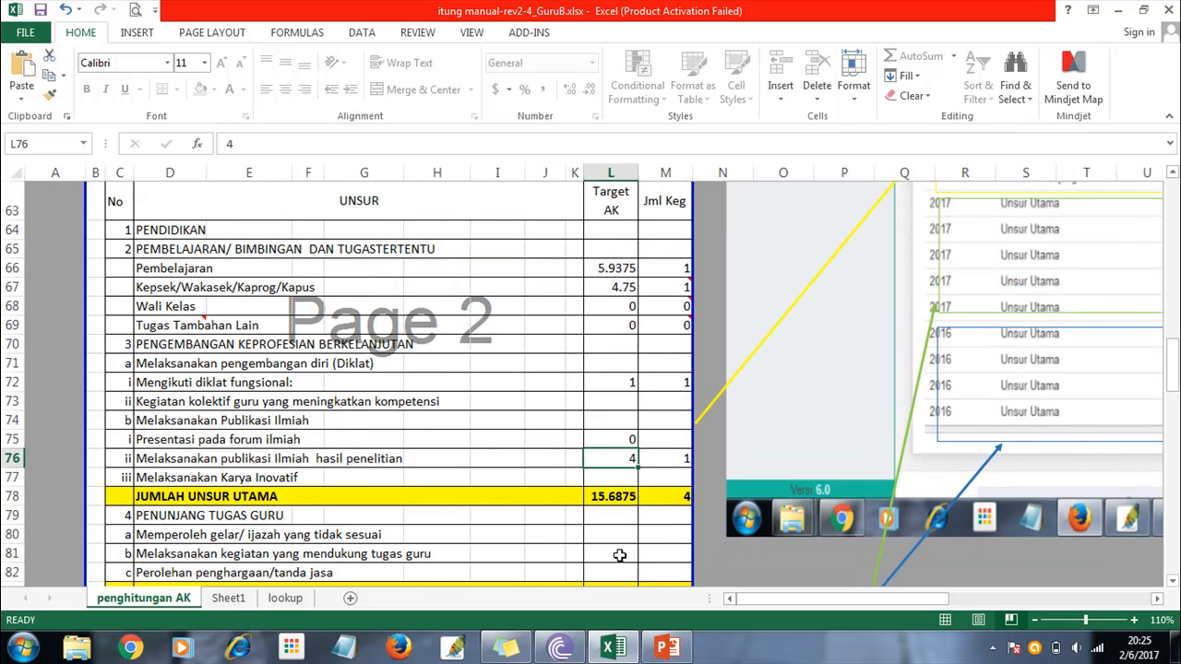
{"action": "key", "text": "Right"}
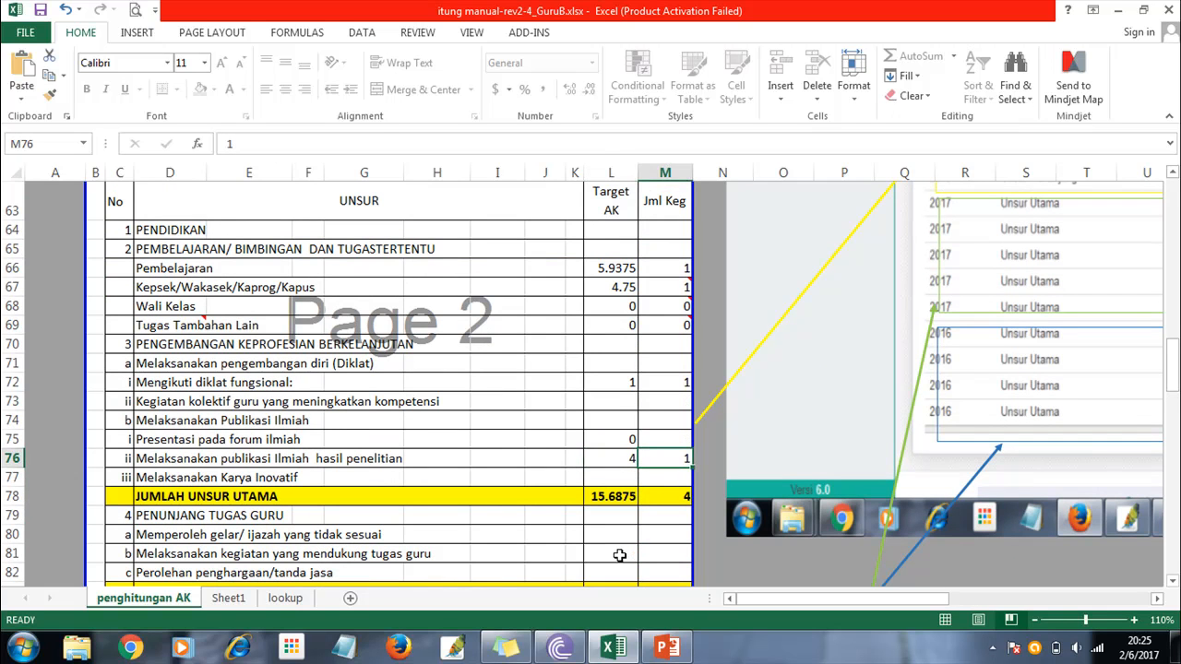
Set the Tahun III Jml Keg of both Pembelajaran and Wali Kelas to 0.
{"action": "left_click_drag", "start_coordinate": [1174, 379], "coordinate": [1175, 422]}
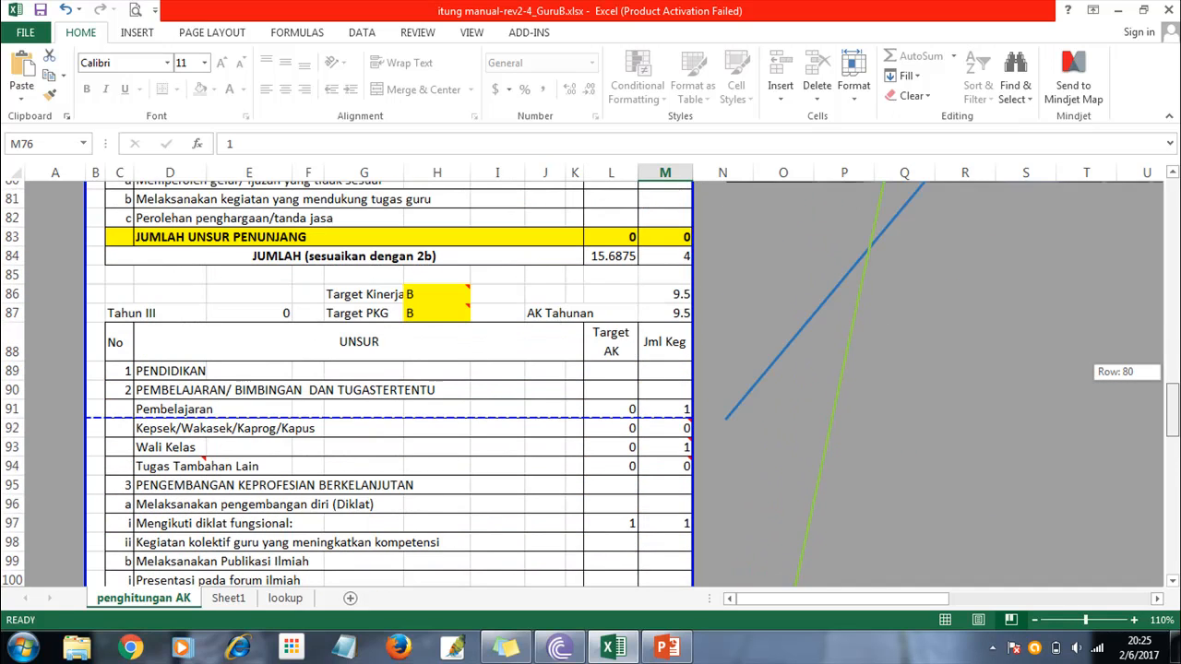
{"action": "left_click_drag", "start_coordinate": [1173, 378], "coordinate": [1174, 383]}
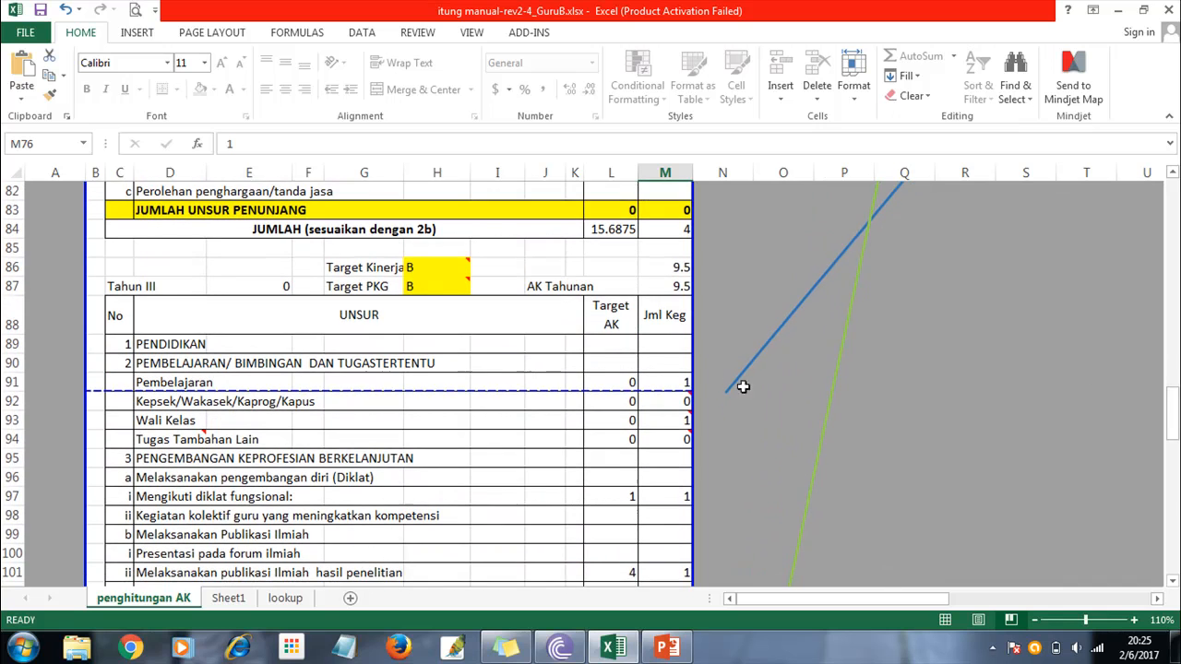
{"action": "left_click", "coordinate": [682, 383]}
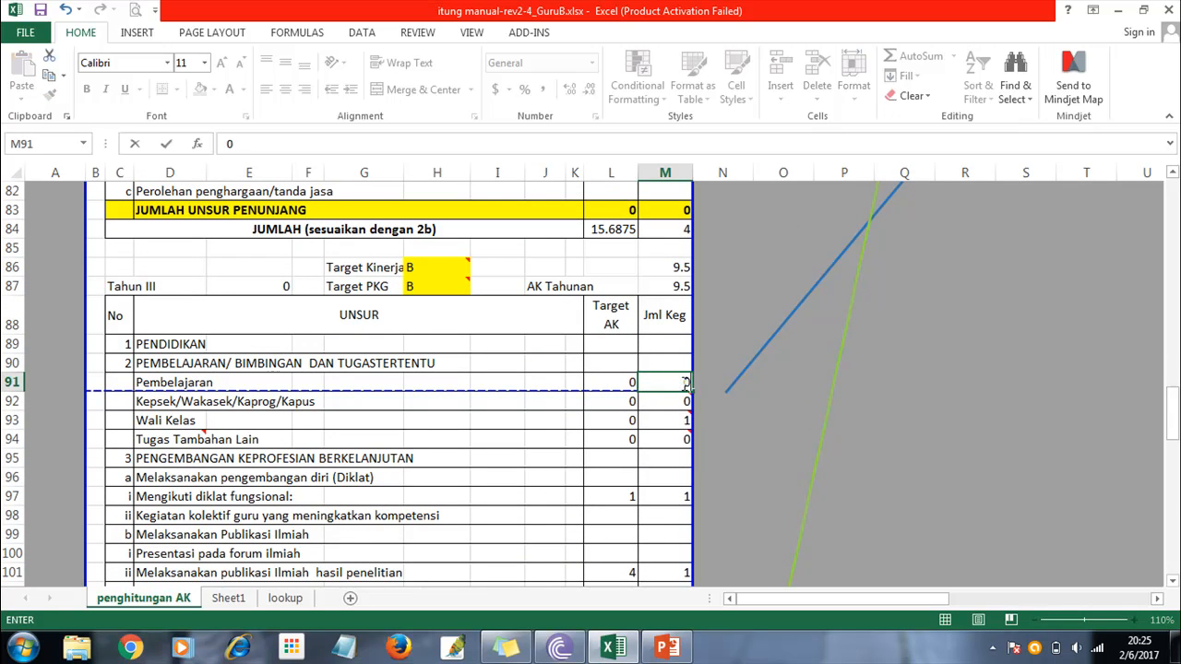
{"action": "key", "text": "Down"}
{"action": "key", "text": "Down"}
{"action": "key", "text": "Down"}
{"action": "key", "text": "Down"}
{"action": "key", "text": "Down"}
{"action": "key", "text": "Down"}
Set both the Target AK and the Jml Keg of Mengikuti diklat fungsional to 0 in the Tahun III table.
{"action": "key", "text": "Down"}
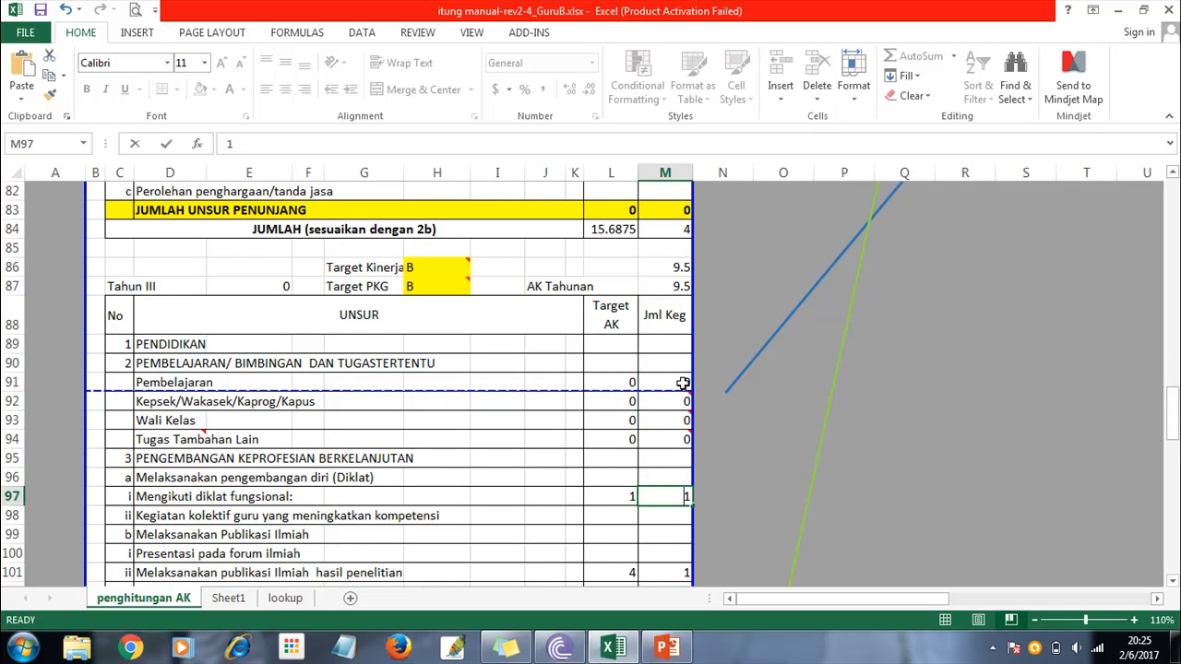
{"action": "key", "text": "Left"}
{"action": "key", "text": "Up"}
{"action": "type", "text": "0"}
{"action": "key", "text": "Return"}
Set both the Target AK and the Jml Keg of Melaksanakan publikasi Ilmiah hasil penelitian to 0 in the Tahun III table.
{"action": "key", "text": "Down"}
{"action": "key", "text": "Down"}
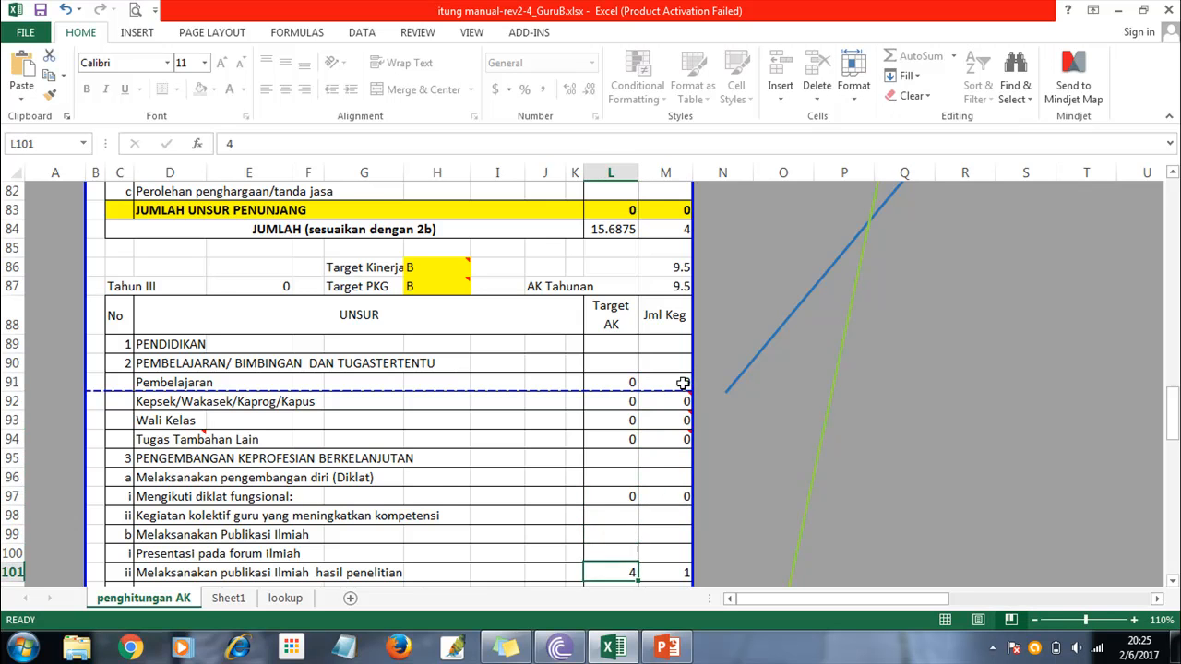
{"action": "key", "text": "Down"}
{"action": "type", "text": "0"}
{"action": "key", "text": "Right"}
{"action": "type", "text": "0"}
{"action": "key", "text": "Return"}
Look through the Tahun IV table from its heading down to the JUMLAH row for any entries.
{"action": "key", "text": "Down"}
{"action": "key", "text": "Down"}
{"action": "key", "text": "Down"}
{"action": "key", "text": "Down"}
{"action": "key", "text": "Down"}
{"action": "key", "text": "Down"}
{"action": "key", "text": "Down"}
{"action": "key", "text": "Down"}
{"action": "key", "text": "Down"}
{"action": "key", "text": "Down"}
{"action": "key", "text": "Down"}
{"action": "key", "text": "Down"}
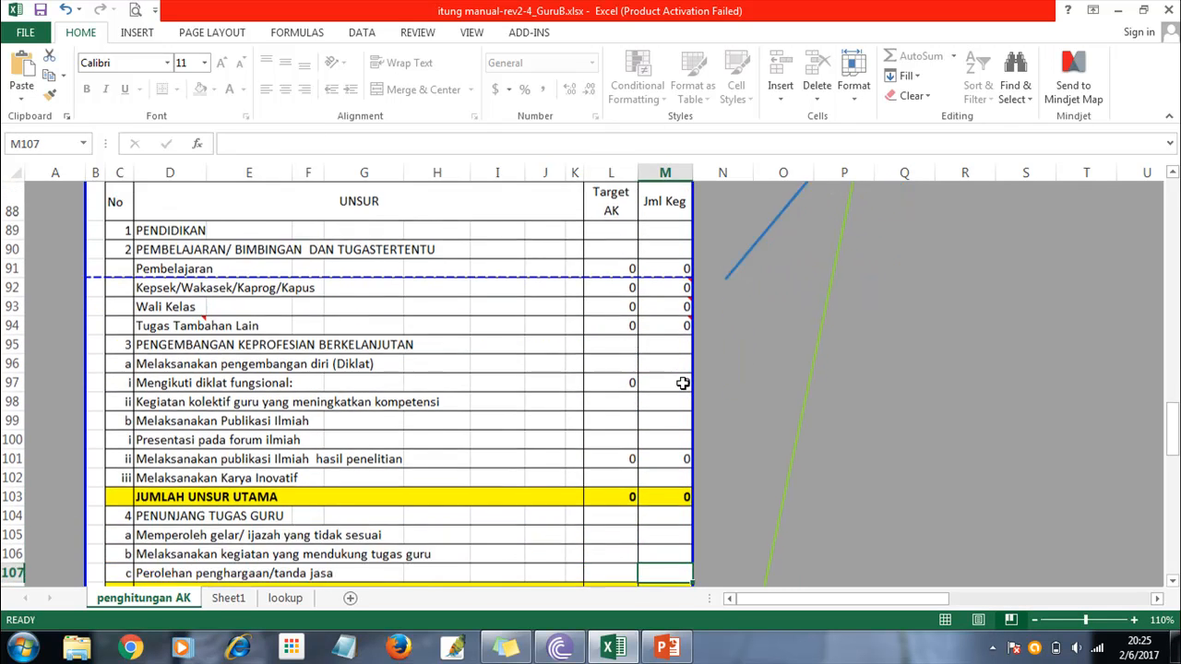
{"action": "key", "text": "Down"}
{"action": "key", "text": "Down"}
{"action": "key", "text": "Down"}
{"action": "key", "text": "Down"}
{"action": "key", "text": "Down"}
{"action": "key", "text": "Down"}
{"action": "key", "text": "Down"}
{"action": "key", "text": "Down"}
{"action": "key", "text": "Down"}
{"action": "key", "text": "Down"}
{"action": "key", "text": "Down"}
{"action": "key", "text": "Down"}
{"action": "key", "text": "Down"}
{"action": "key", "text": "Down"}
{"action": "key", "text": "Down"}
{"action": "key", "text": "Down"}
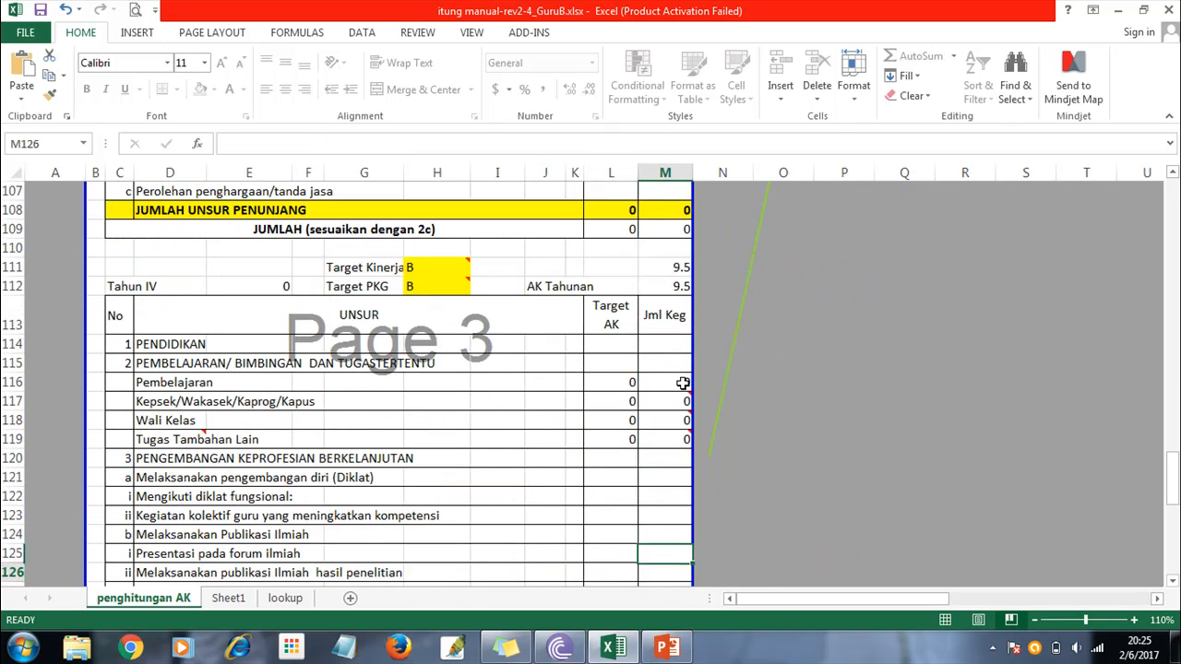
{"action": "key", "text": "Down"}
{"action": "key", "text": "Down"}
{"action": "key", "text": "Down"}
{"action": "key", "text": "Down"}
{"action": "key", "text": "Down"}
{"action": "key", "text": "Down"}
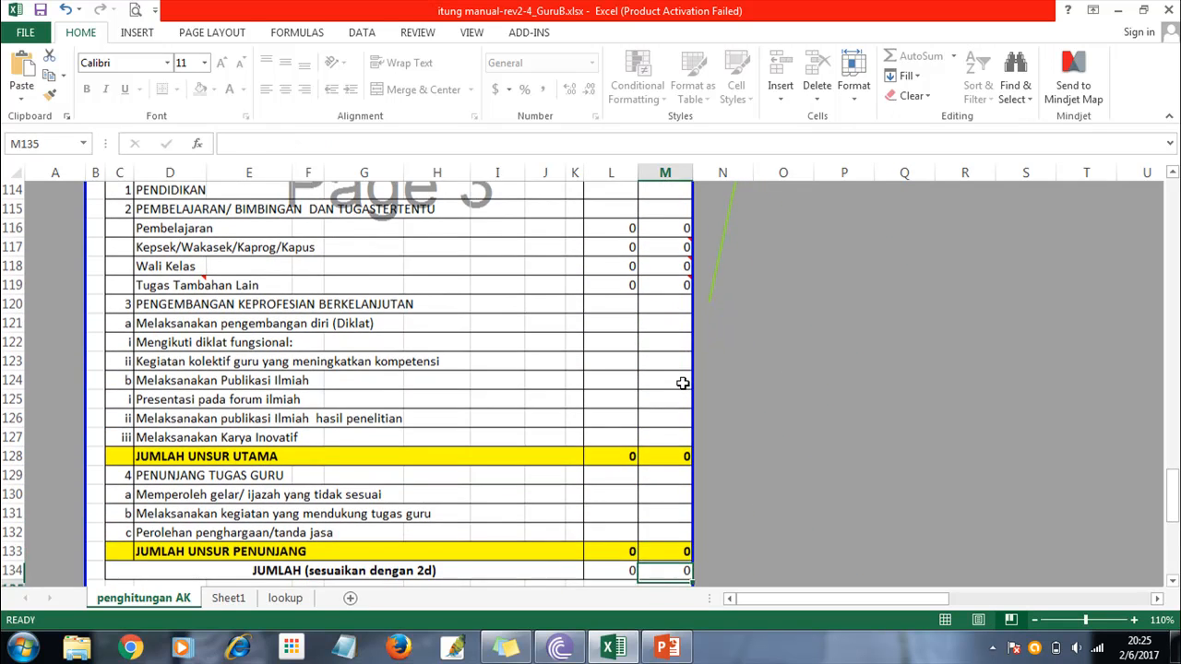
{"action": "key", "text": "Up"}
{"action": "key", "text": "Up"}
{"action": "key", "text": "Up"}
{"action": "key", "text": "Up"}
{"action": "key", "text": "Up"}
{"action": "key", "text": "Up"}
{"action": "key", "text": "Up"}
{"action": "key", "text": "Up"}
{"action": "key", "text": "Up"}
{"action": "key", "text": "Up"}
{"action": "key", "text": "Up"}
{"action": "key", "text": "Up"}
{"action": "key", "text": "Up"}
{"action": "key", "text": "Up"}
{"action": "key", "text": "Up"}
{"action": "key", "text": "Up"}
{"action": "key", "text": "Up"}
{"action": "key", "text": "Up"}
{"action": "key", "text": "Up"}
{"action": "key", "text": "Up"}
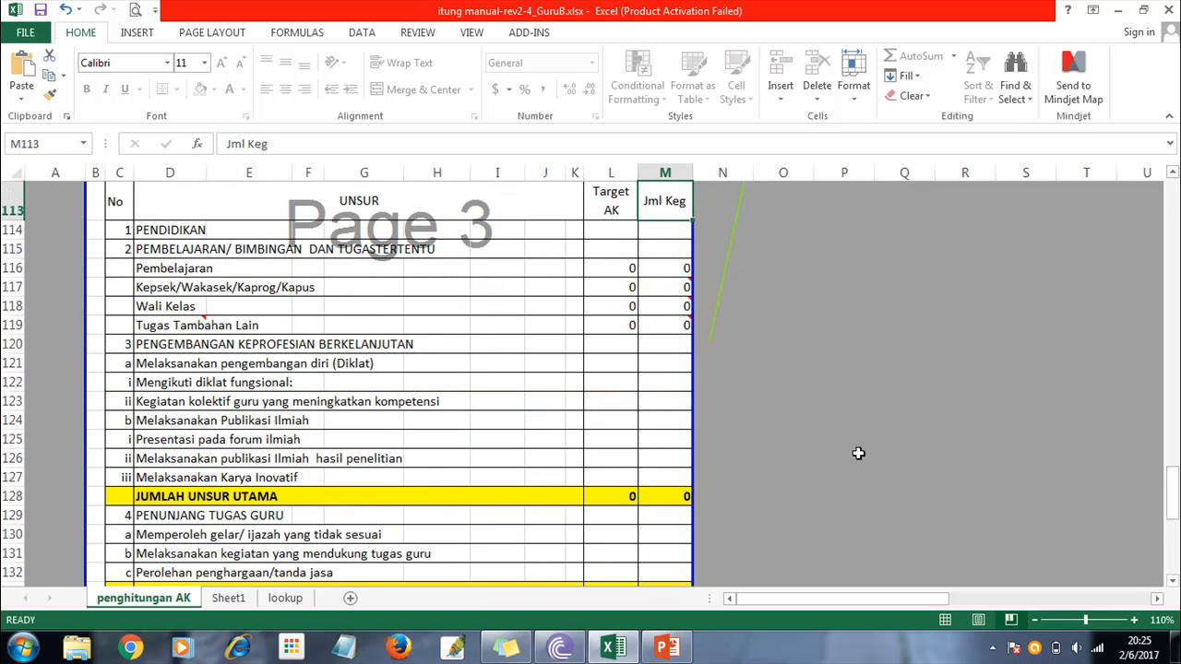
Examine the KESIMPULAN section: the promotion statement, the initial and final Angka Kredit, and the Syarat lines for each element.
{"action": "left_click_drag", "start_coordinate": [1172, 507], "coordinate": [1173, 518]}
{"action": "left_click", "coordinate": [276, 440]}
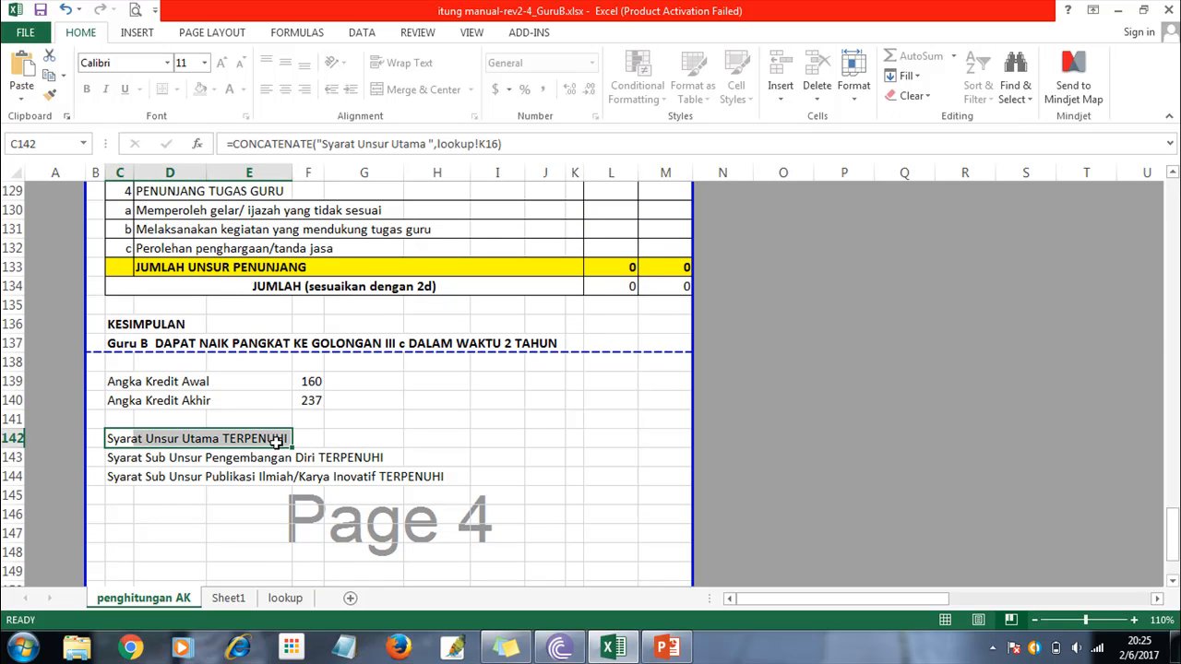
{"action": "left_click", "coordinate": [356, 454]}
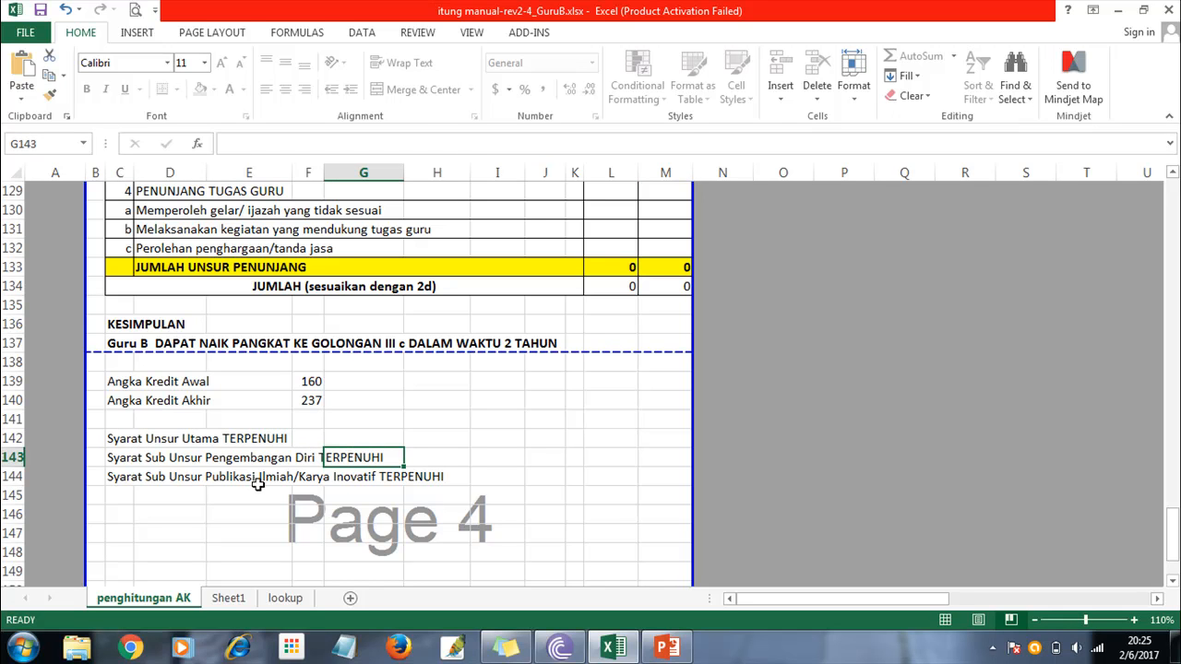
{"action": "left_click", "coordinate": [261, 487]}
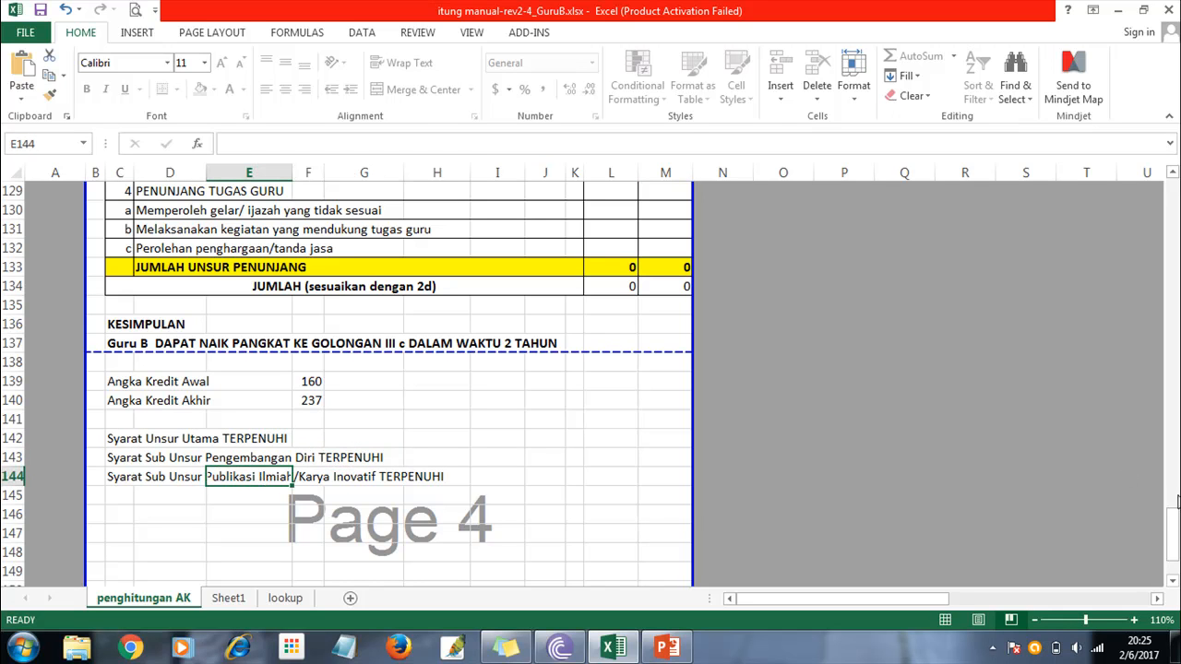
{"action": "mouse_move", "coordinate": [1175, 518]}
{"action": "left_mouse_down"}
{"action": "mouse_move", "coordinate": [1175, 554]}
{"action": "mouse_move", "coordinate": [1175, 529]}
{"action": "left_mouse_up"}
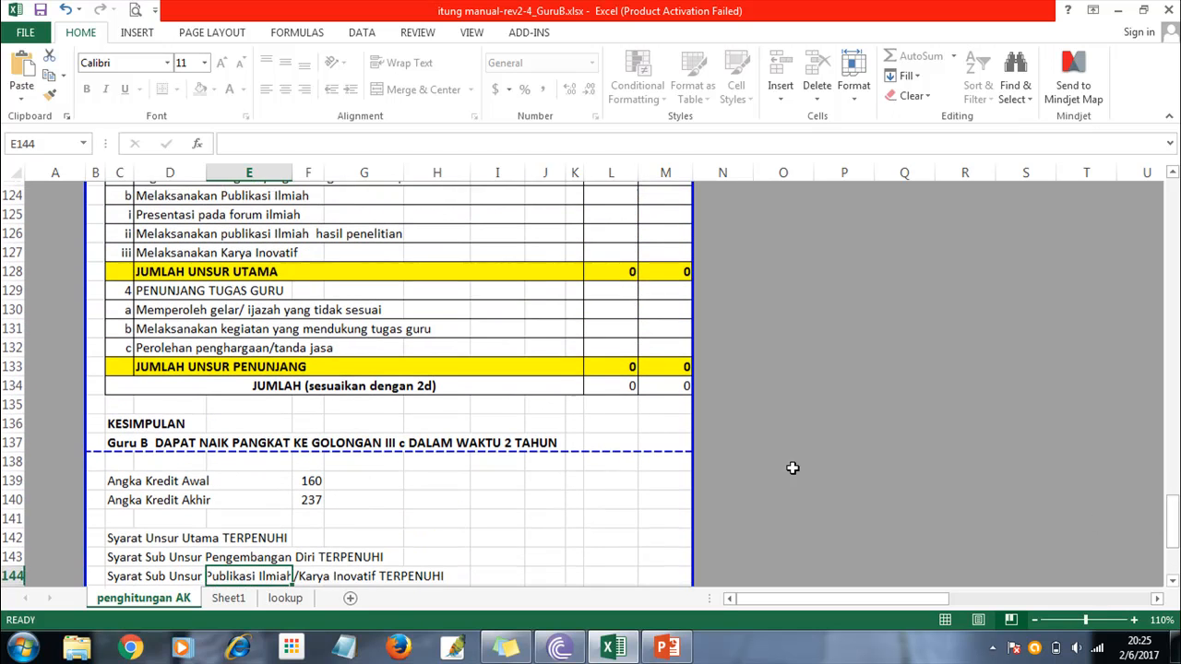
{"action": "left_click", "coordinate": [366, 441]}
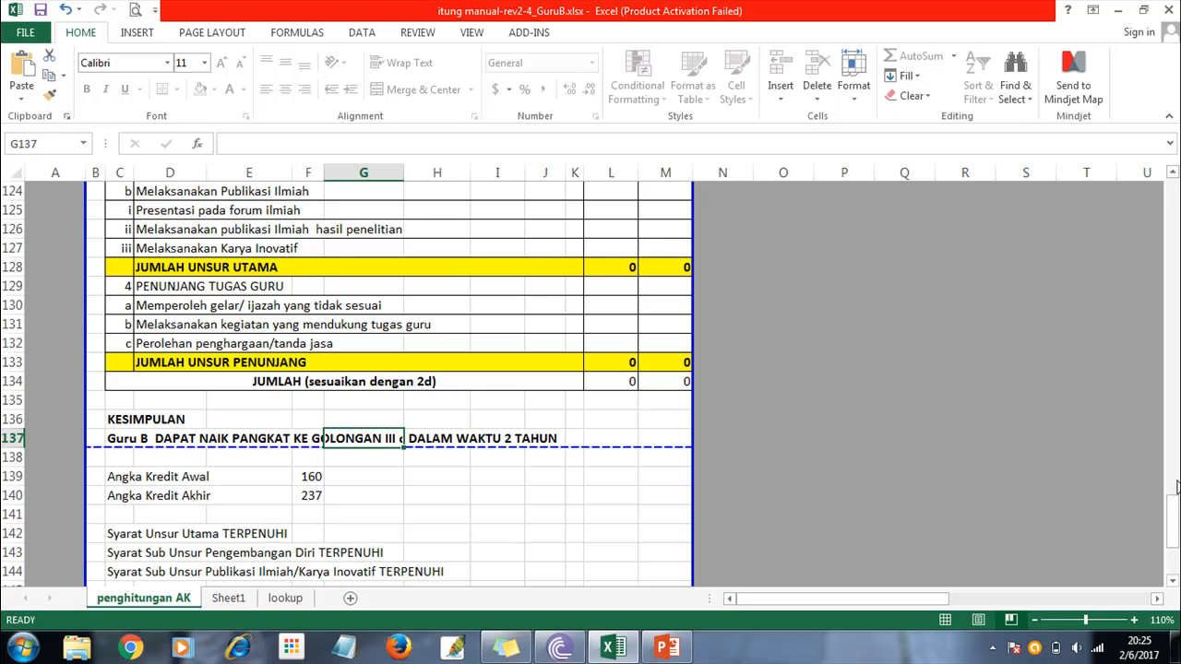
{"action": "left_click_drag", "start_coordinate": [1175, 515], "coordinate": [1174, 522]}
{"action": "left_click_drag", "start_coordinate": [124, 391], "coordinate": [560, 403]}
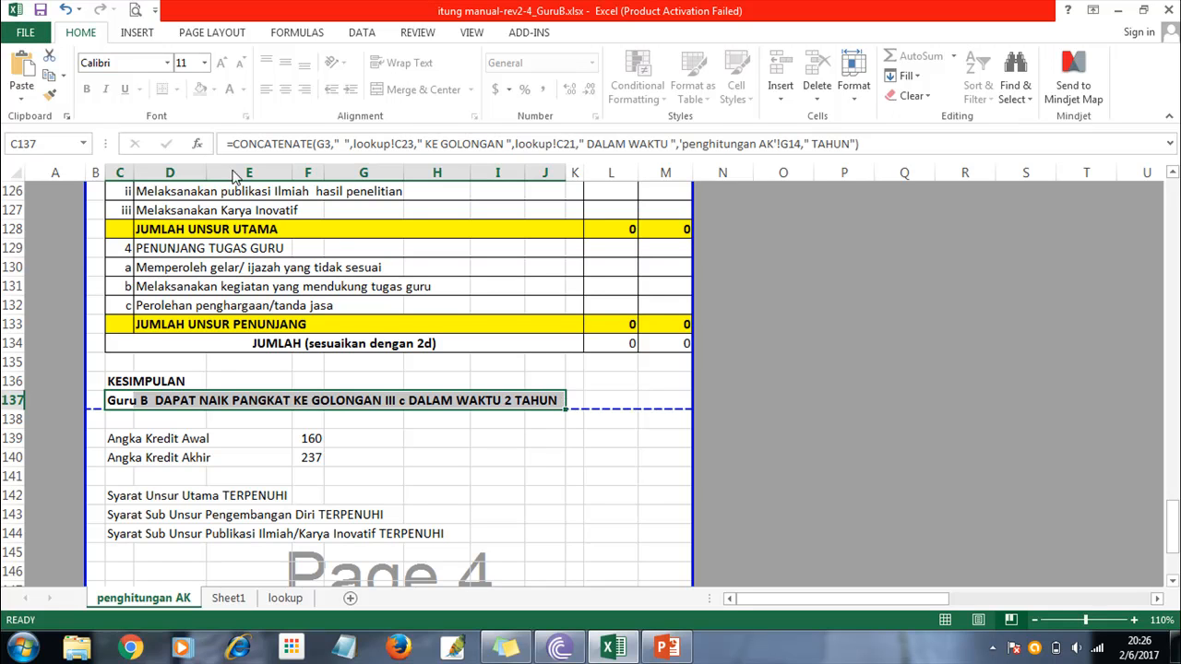
Save the workbook and review the Rencana Pencapaian Angka Kredit Tahunan summary and the form's header data.
{"action": "left_click", "coordinate": [394, 402]}
{"action": "key", "text": "ctrl+s"}
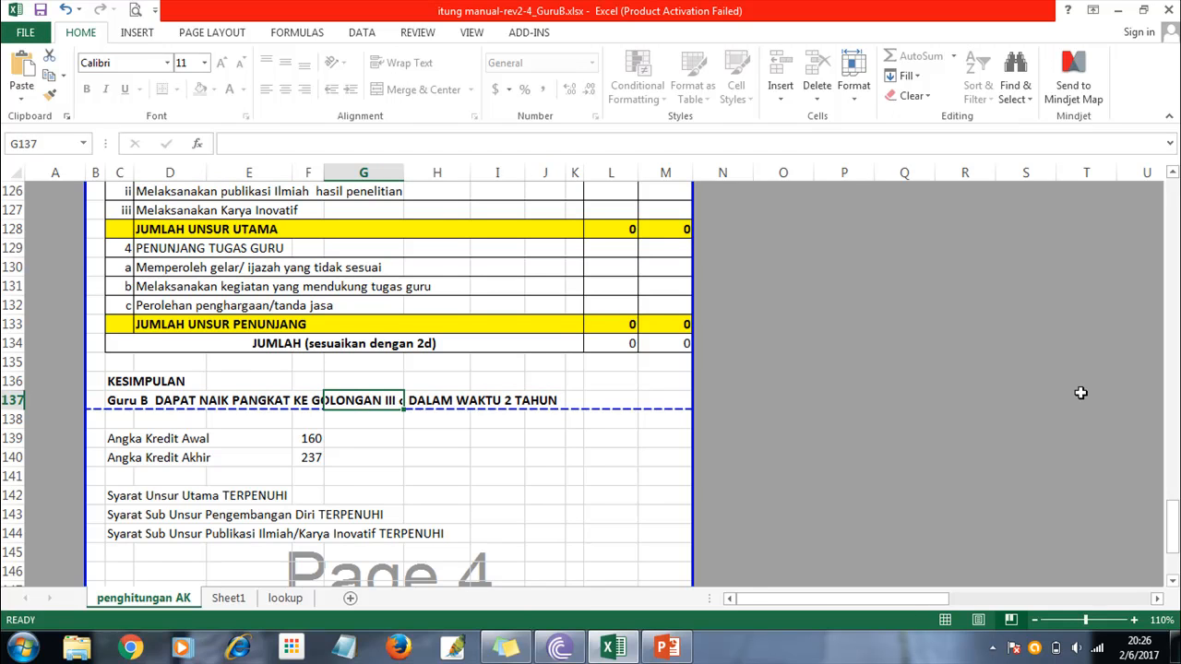
{"action": "left_click_drag", "start_coordinate": [1173, 513], "coordinate": [1174, 380]}
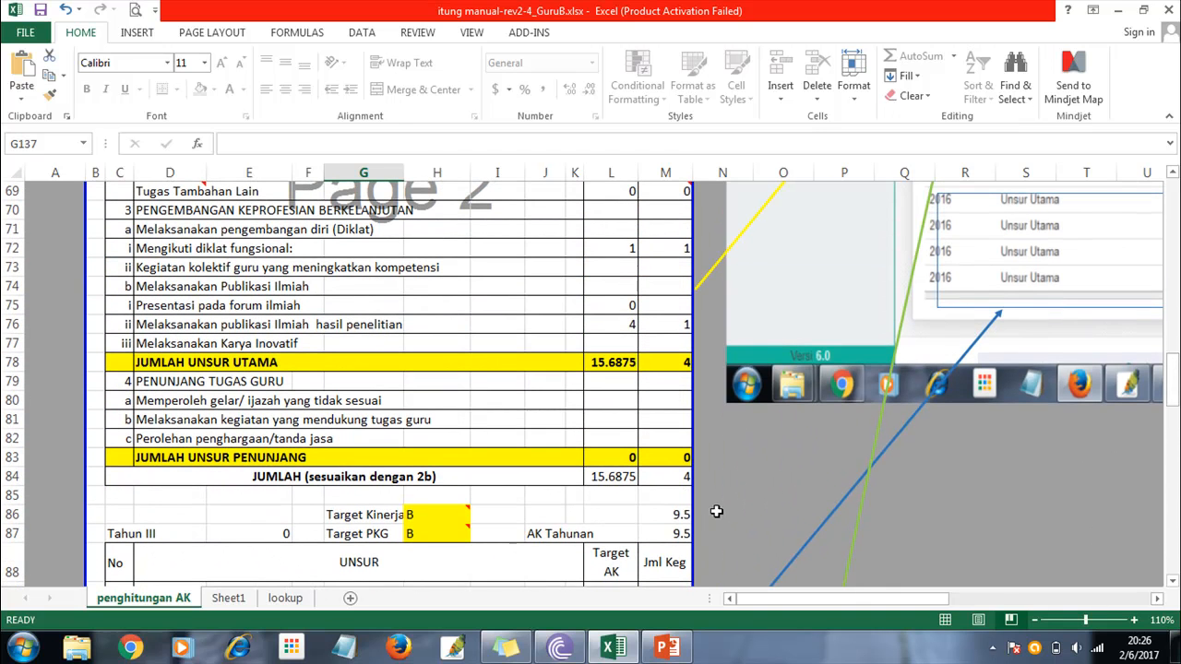
{"action": "left_click_drag", "start_coordinate": [1173, 388], "coordinate": [1173, 249]}
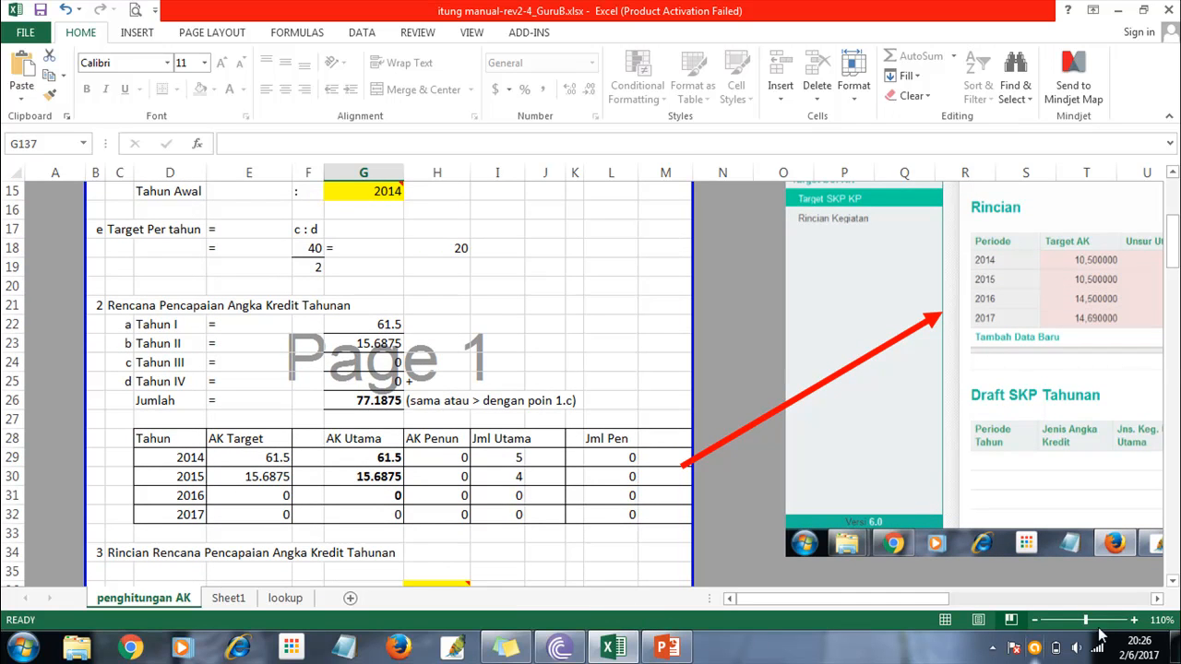
{"action": "left_click_drag", "start_coordinate": [1173, 243], "coordinate": [1173, 206]}
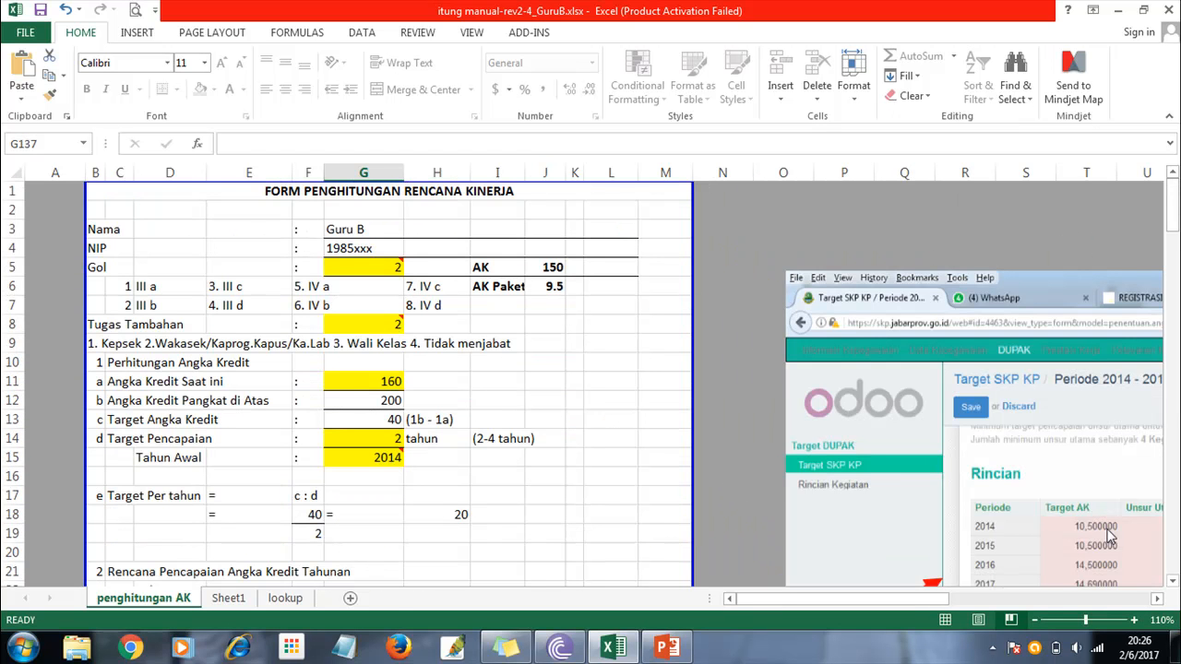